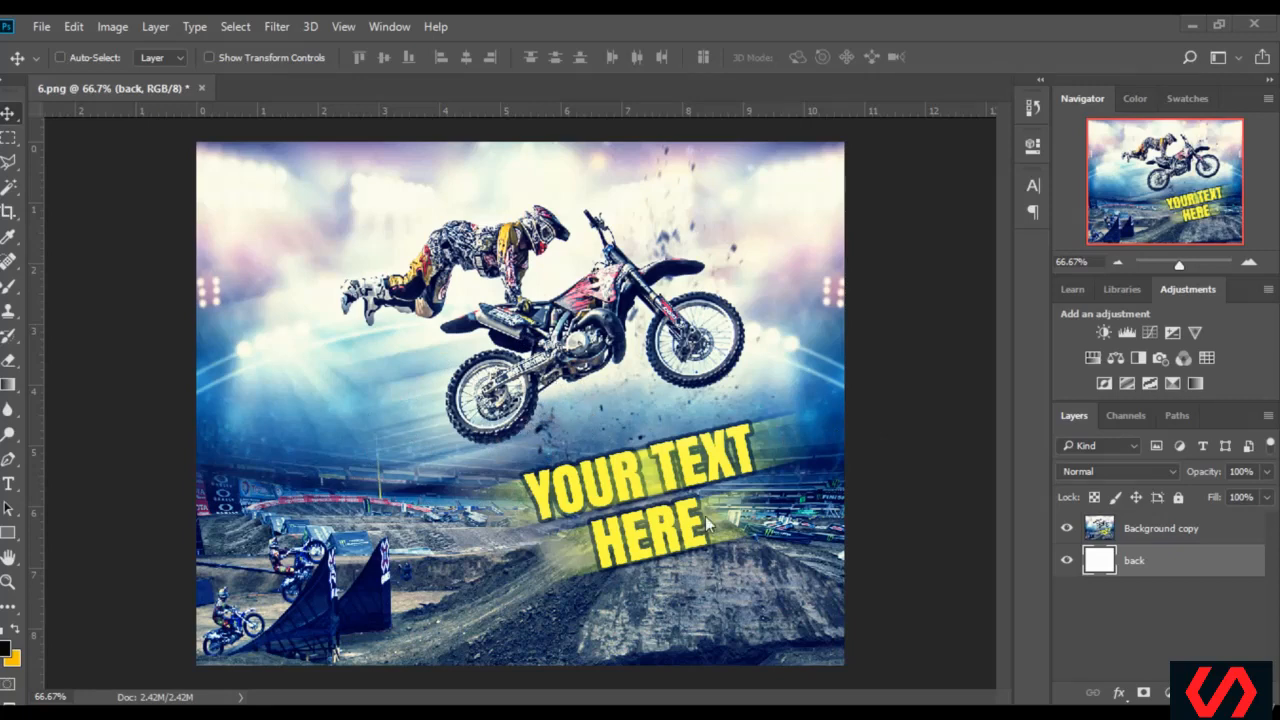
Delete the Background copy layer, leaving only the white back layer in the document
{"action": "left_click", "coordinate": [1201, 540]}
{"action": "key", "text": "Delete"}
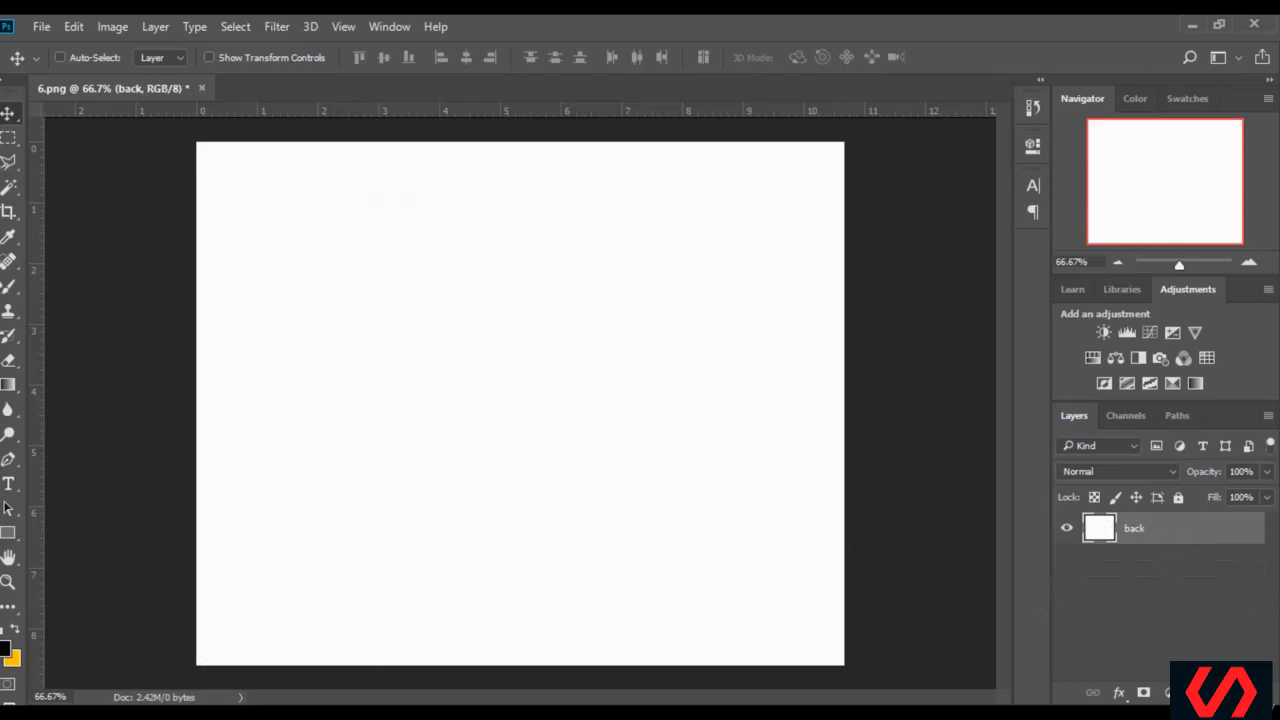
Switch to File Explorer and preview the image named download from folder 6
{"action": "left_click", "coordinate": [246, 712]}
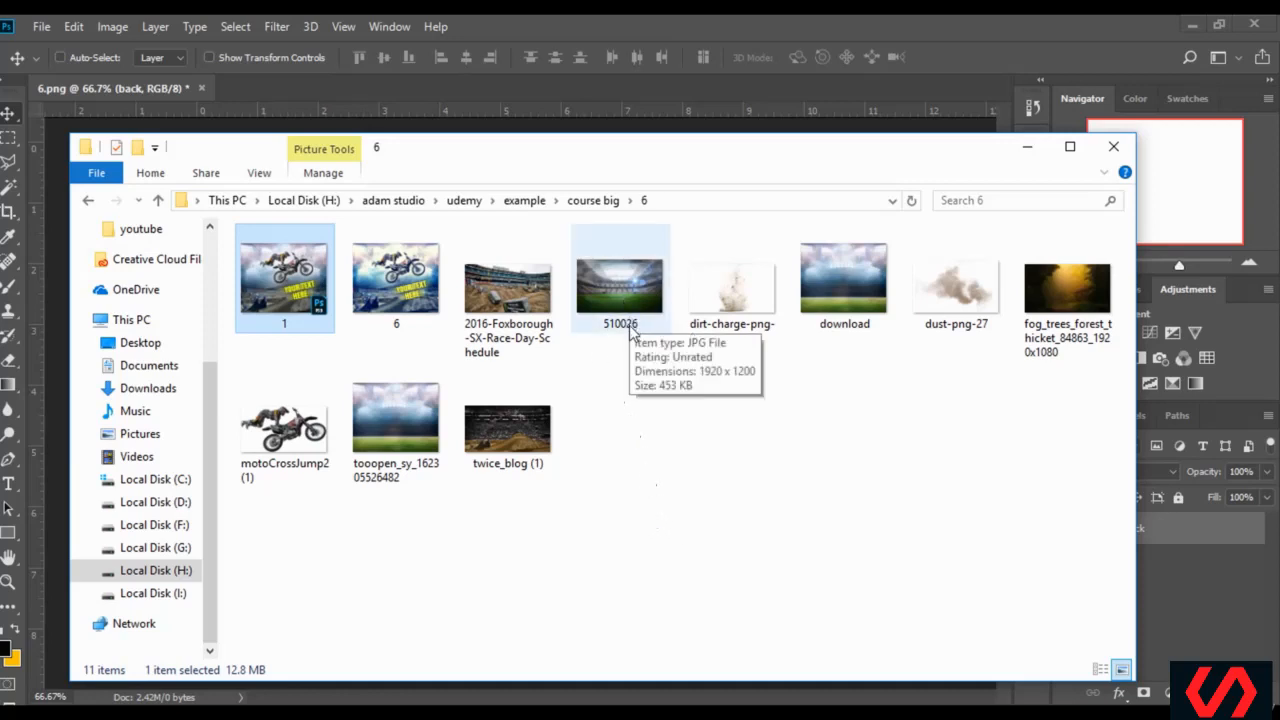
{"action": "left_click", "coordinate": [852, 306]}
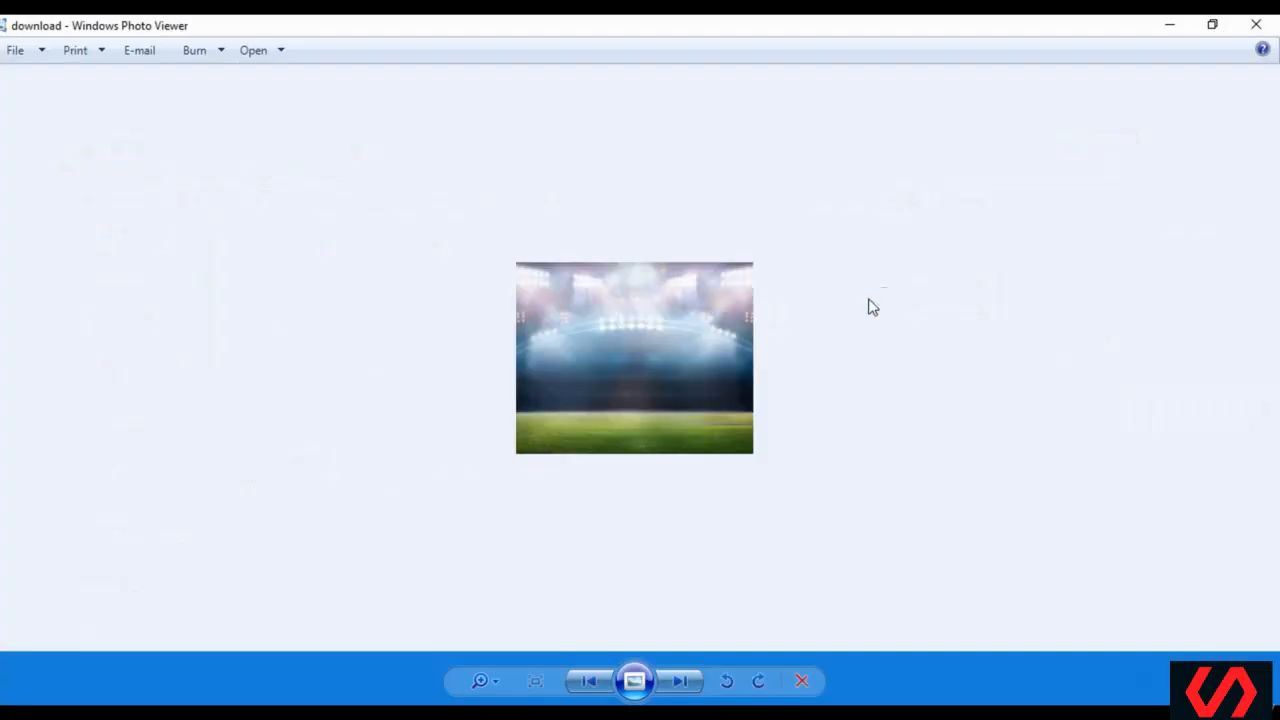
{"action": "left_click", "coordinate": [1255, 32]}
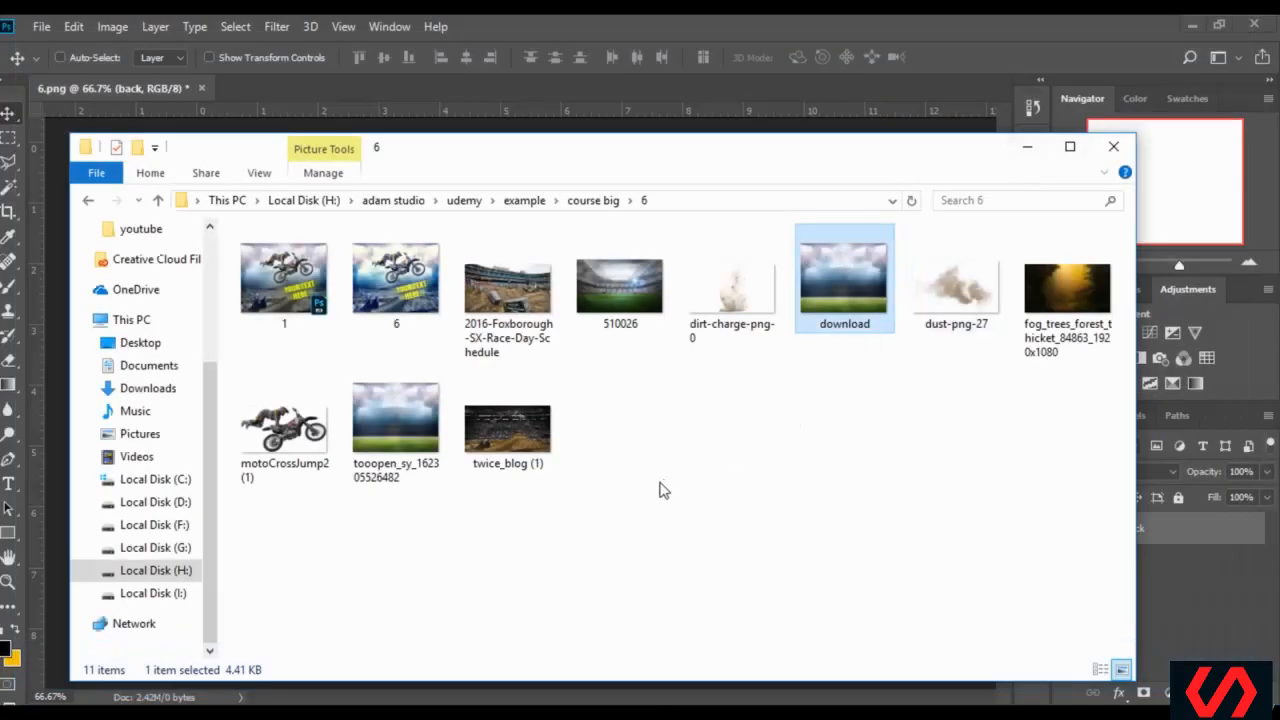
{"action": "double_click", "coordinate": [424, 440]}
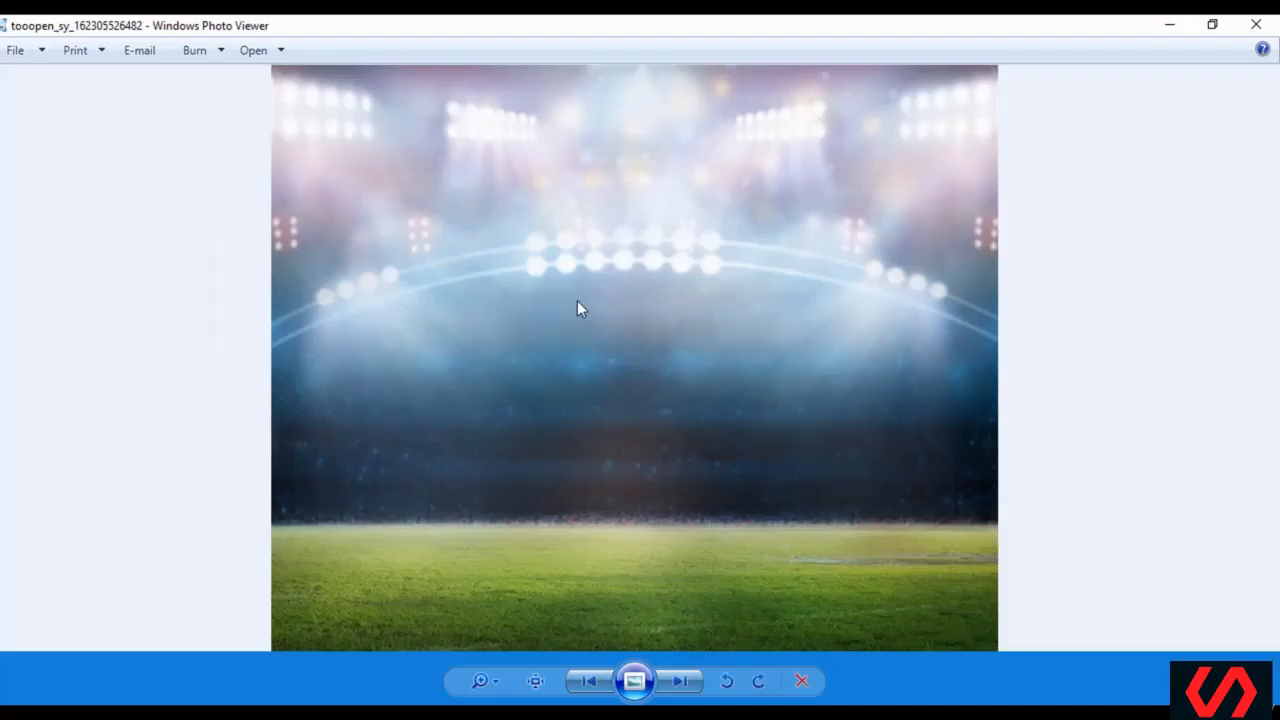
{"action": "right_click", "coordinate": [577, 301]}
{"action": "mouse_move", "coordinate": [651, 314]}
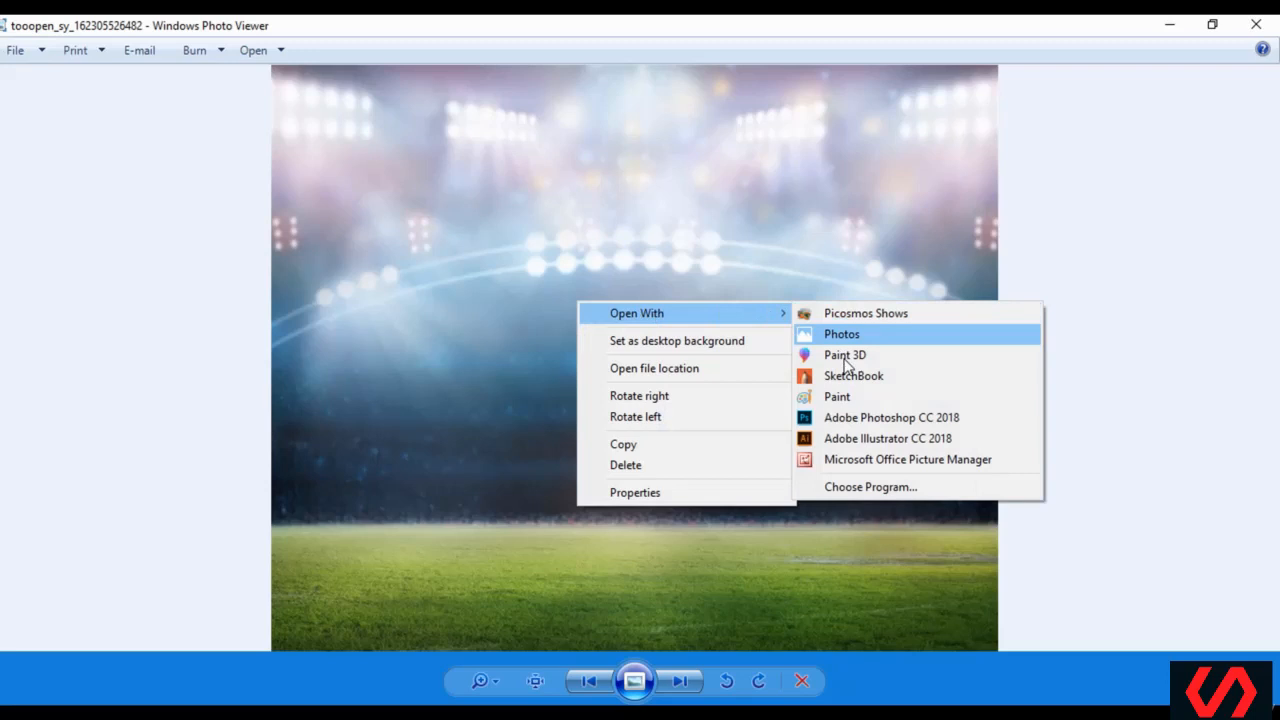
{"action": "left_click", "coordinate": [852, 417]}
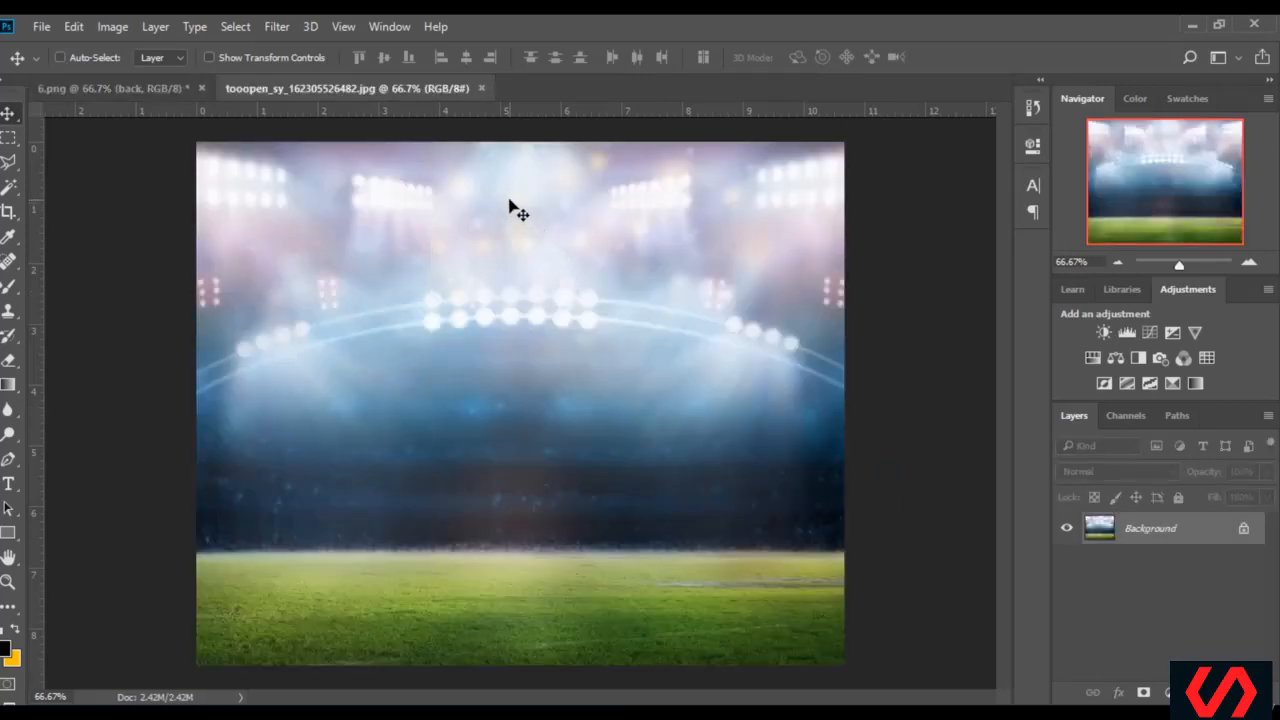
{"action": "left_click_drag", "start_coordinate": [160, 93], "coordinate": [560, 351]}
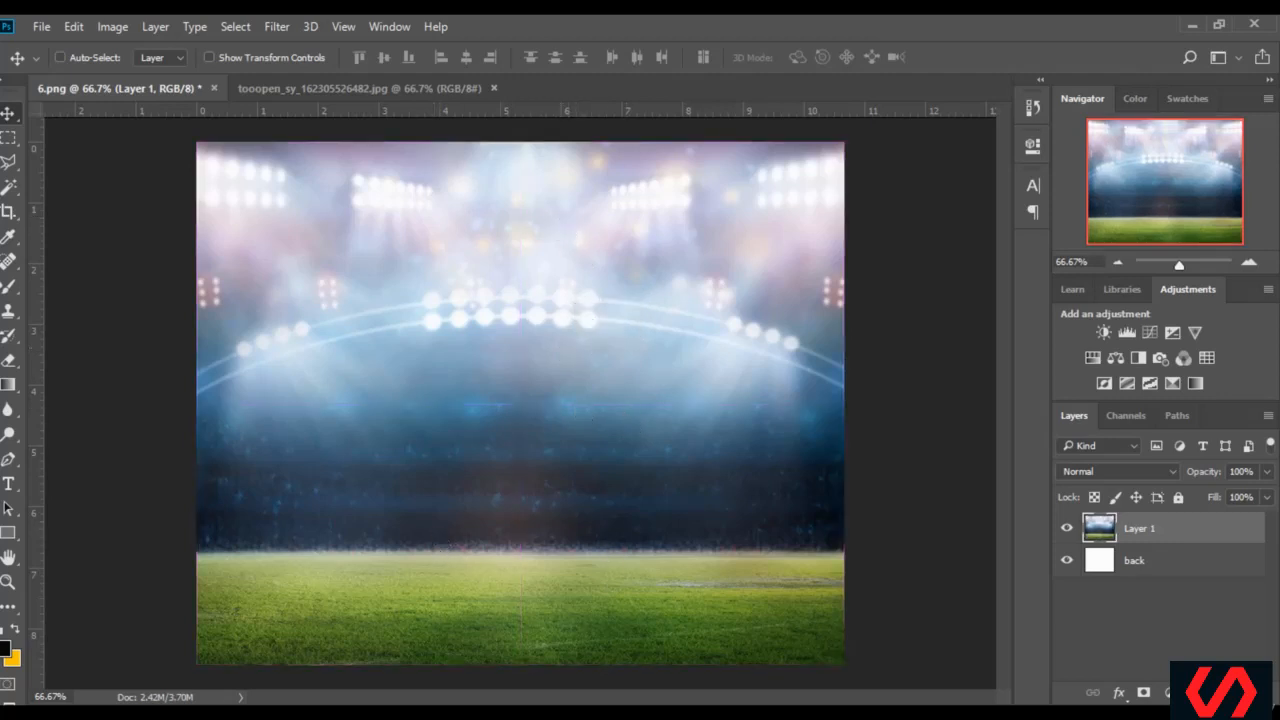
Open the 2016-Foxborough-SX-Race-Day-Schedule image in Photoshop and copy it into the lower part of 6.png
{"action": "left_click", "coordinate": [250, 714]}
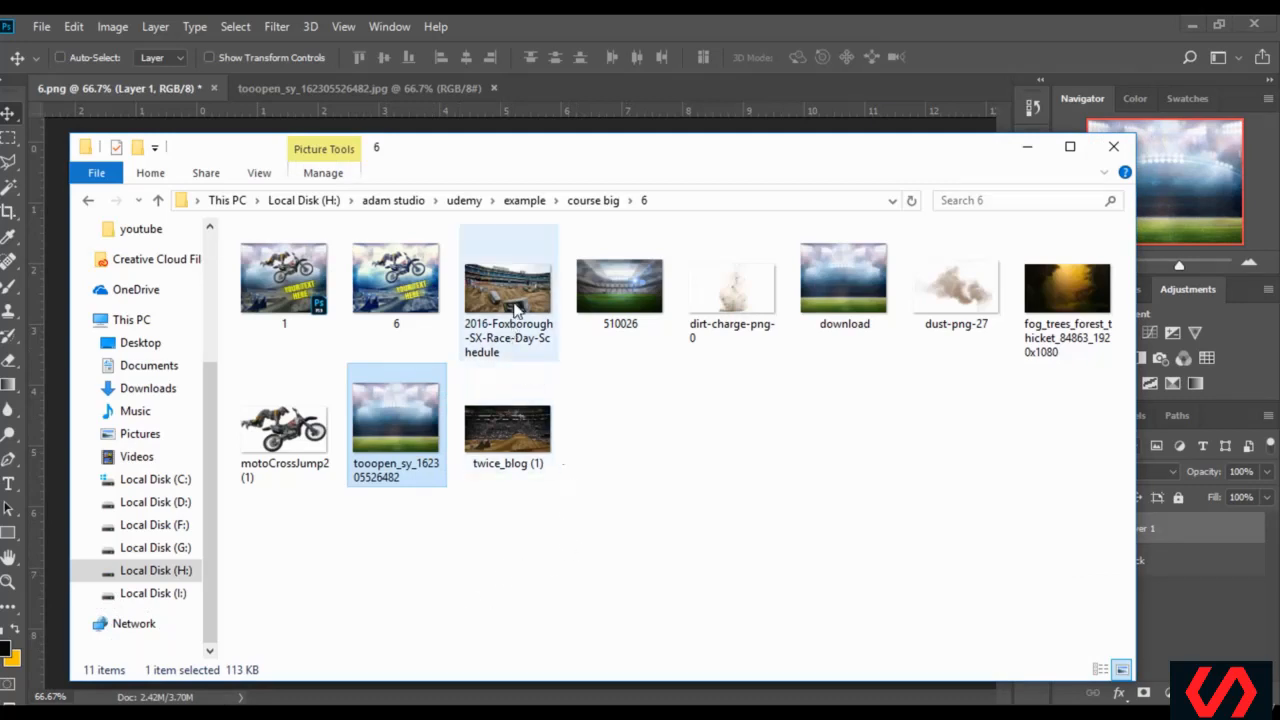
{"action": "double_click", "coordinate": [554, 336]}
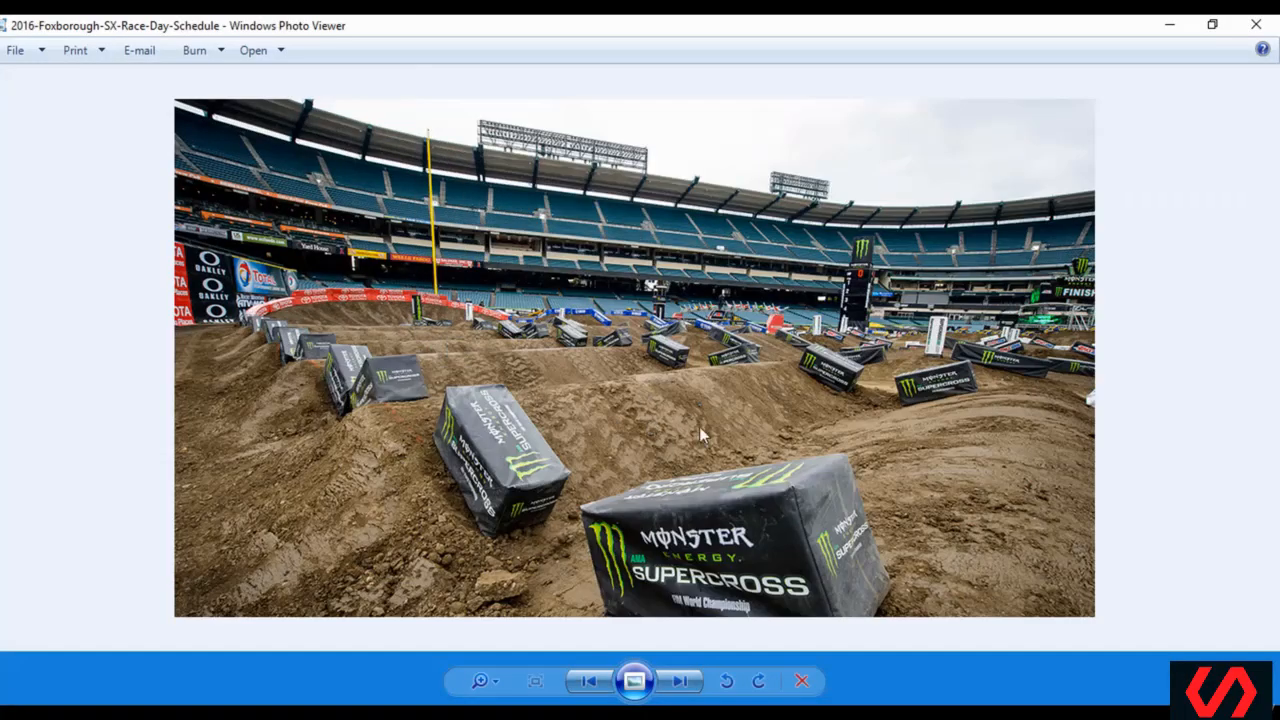
{"action": "right_click", "coordinate": [588, 343]}
{"action": "mouse_move", "coordinate": [710, 360]}
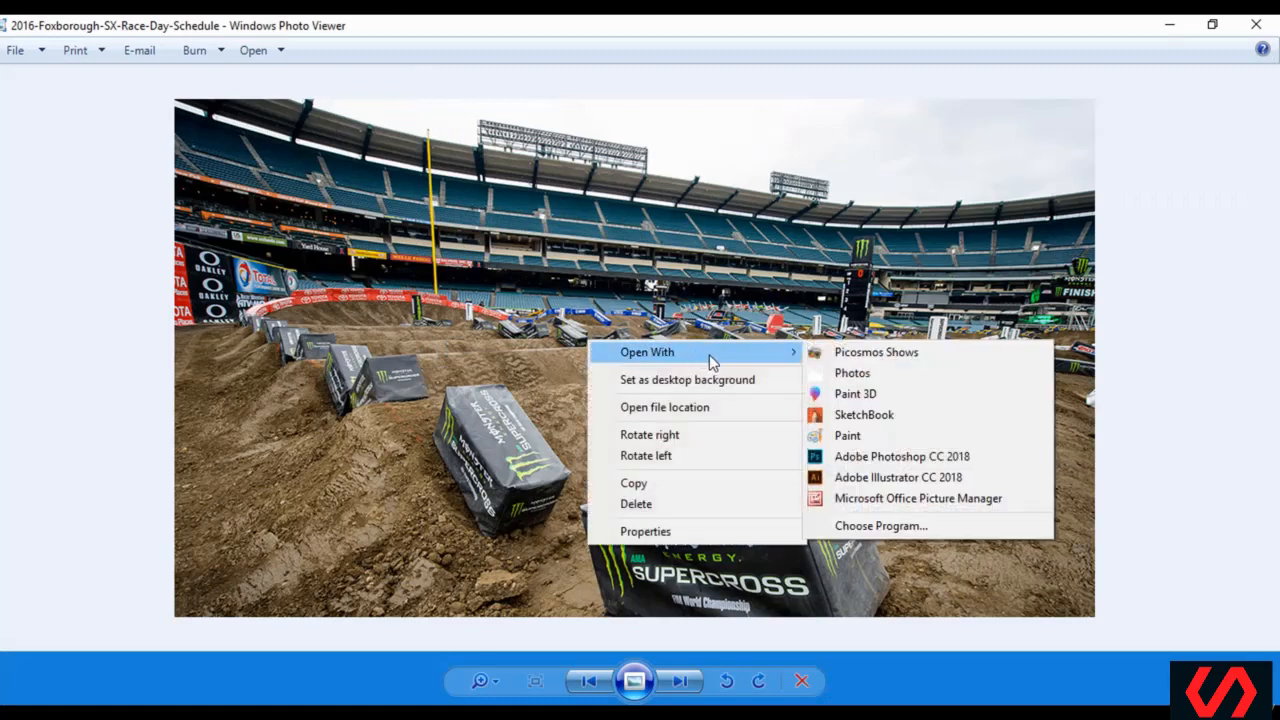
{"action": "left_click", "coordinate": [942, 458]}
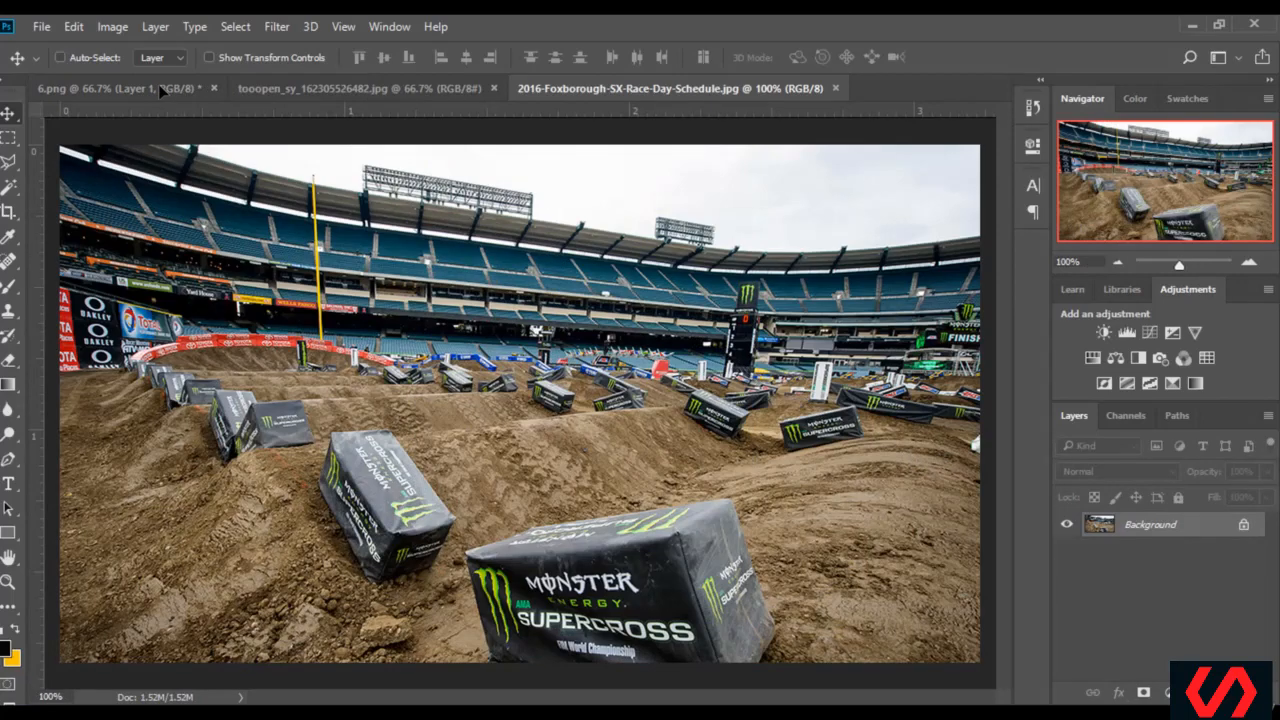
{"action": "left_click_drag", "start_coordinate": [160, 90], "coordinate": [558, 489]}
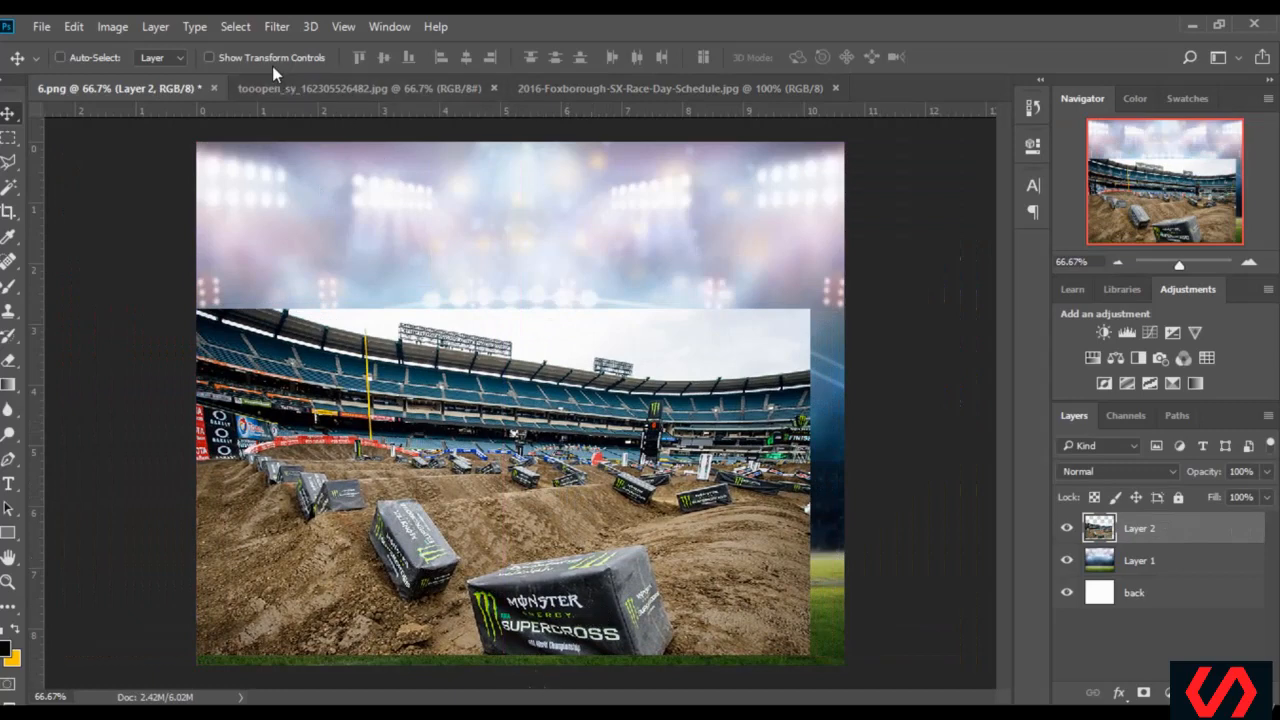
Stretch the dirt track layer to the canvas's full width and lower edge, and lower its upper edge slightly
{"action": "left_click", "coordinate": [209, 57]}
{"action": "left_click_drag", "start_coordinate": [812, 482], "coordinate": [844, 482]}
{"action": "left_click_drag", "start_coordinate": [520, 653], "coordinate": [522, 667]}
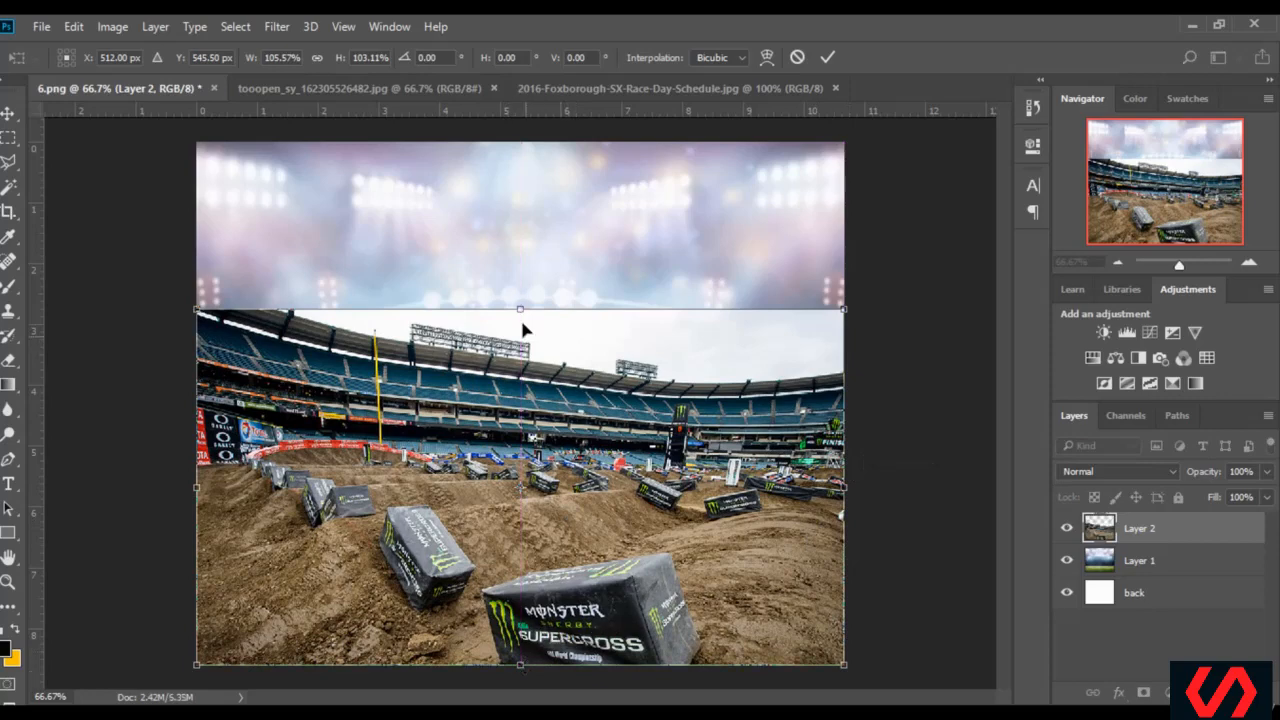
{"action": "left_click_drag", "start_coordinate": [518, 312], "coordinate": [514, 321]}
{"action": "key", "text": "Return"}
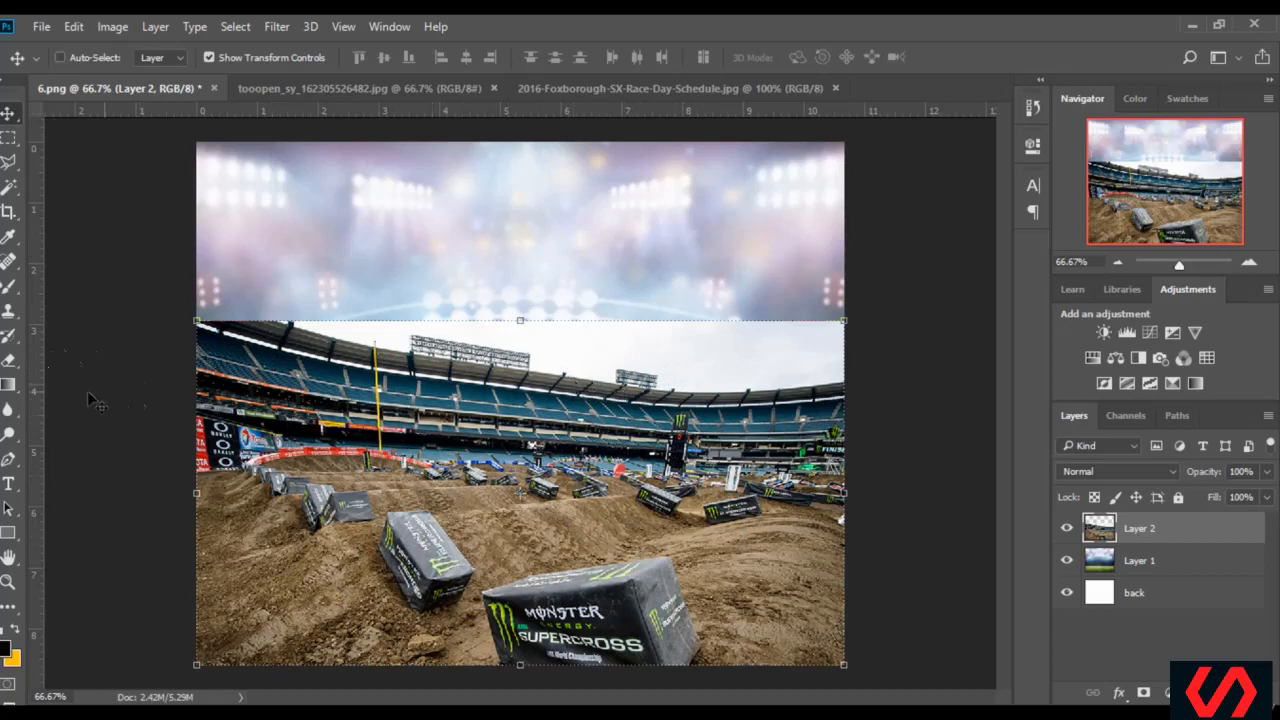
Erase the sky and upper stands of the dirt track layer with a soft 495 px eraser to blend it into the stadium lights
{"action": "left_click", "coordinate": [9, 361]}
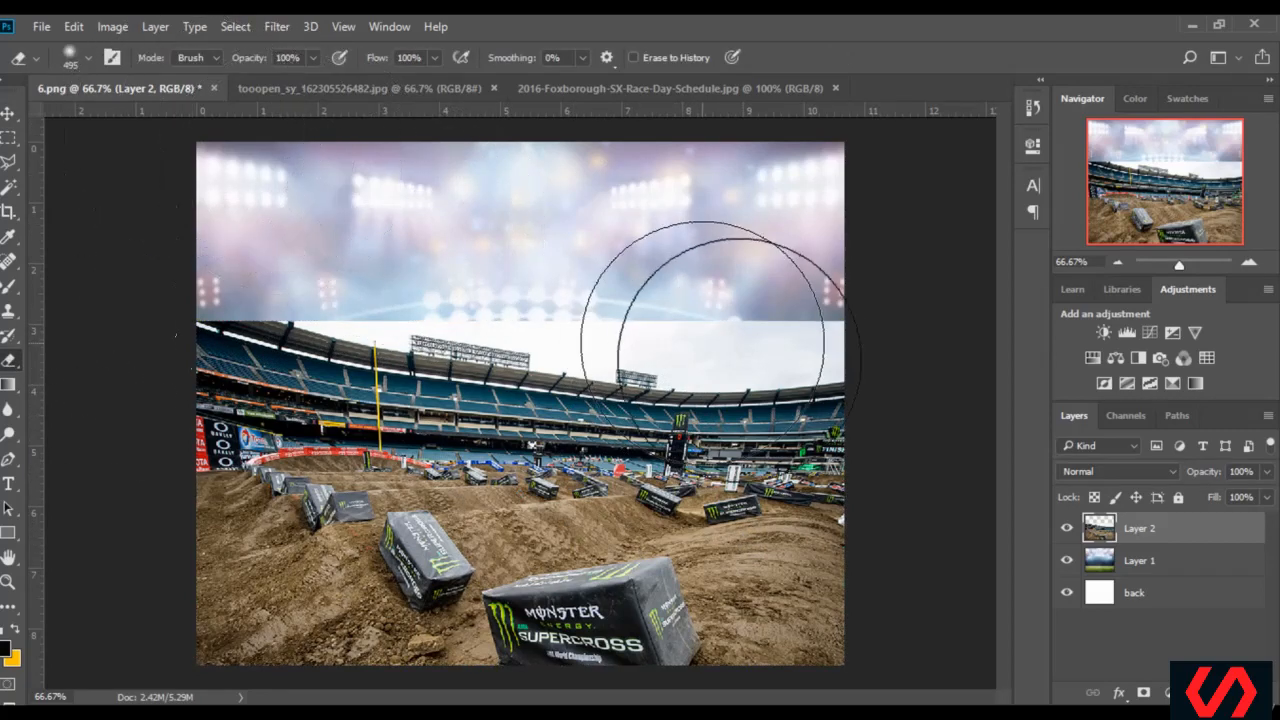
{"action": "mouse_move", "coordinate": [759, 285]}
{"action": "left_mouse_down"}
{"action": "mouse_move", "coordinate": [683, 285]}
{"action": "mouse_move", "coordinate": [593, 265]}
{"action": "mouse_move", "coordinate": [782, 260]}
{"action": "left_mouse_up"}
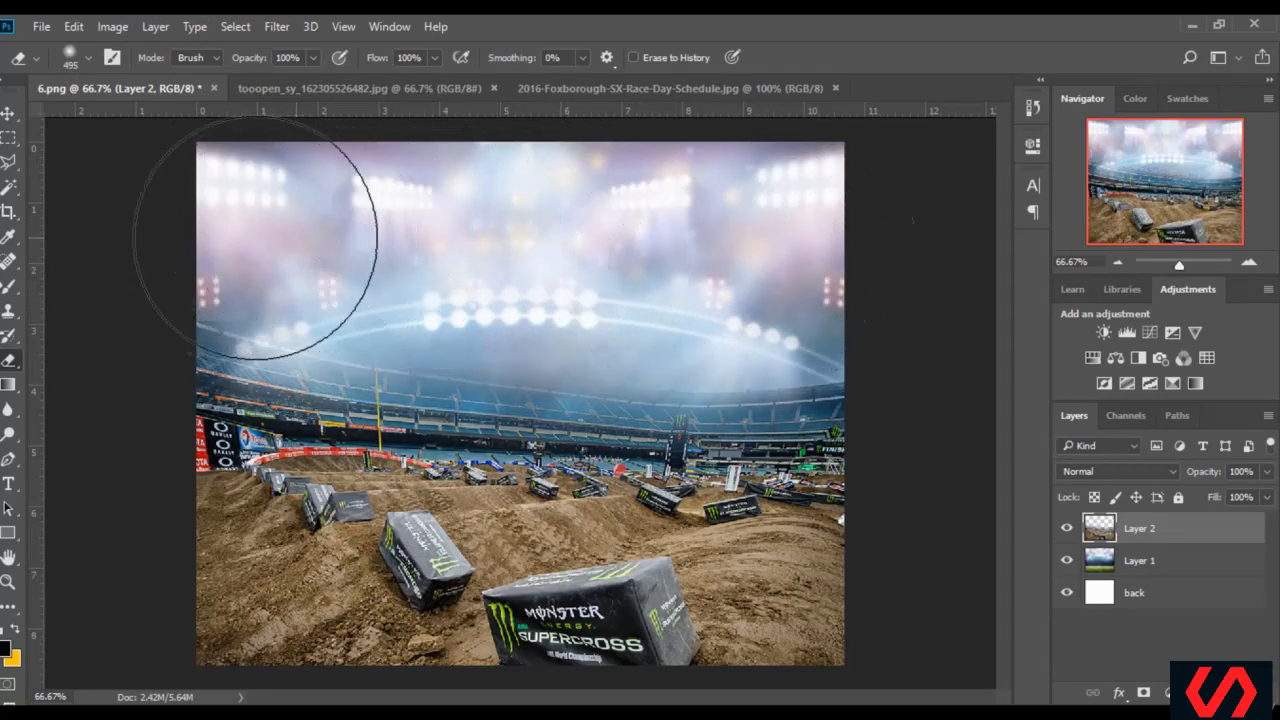
{"action": "left_click_drag", "start_coordinate": [784, 282], "coordinate": [800, 291]}
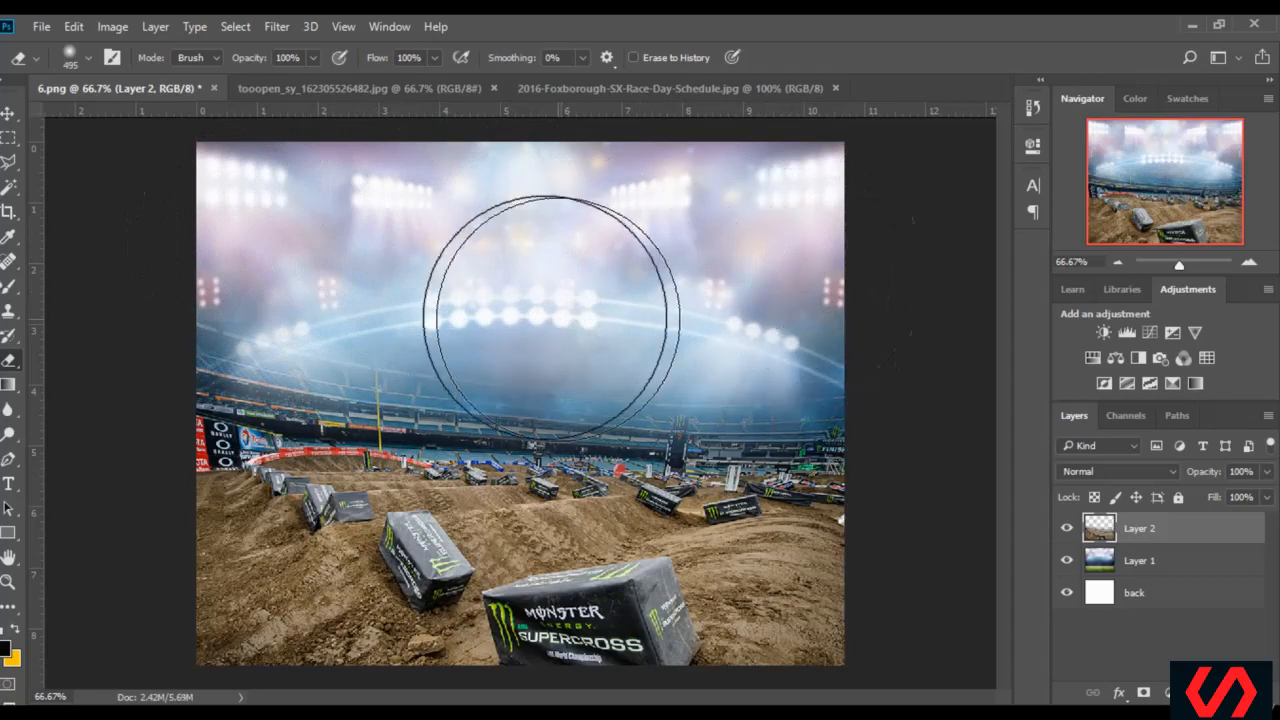
{"action": "mouse_move", "coordinate": [541, 299]}
{"action": "left_mouse_down"}
{"action": "mouse_move", "coordinate": [671, 289]}
{"action": "mouse_move", "coordinate": [431, 292]}
{"action": "mouse_move", "coordinate": [262, 254]}
{"action": "left_mouse_up"}
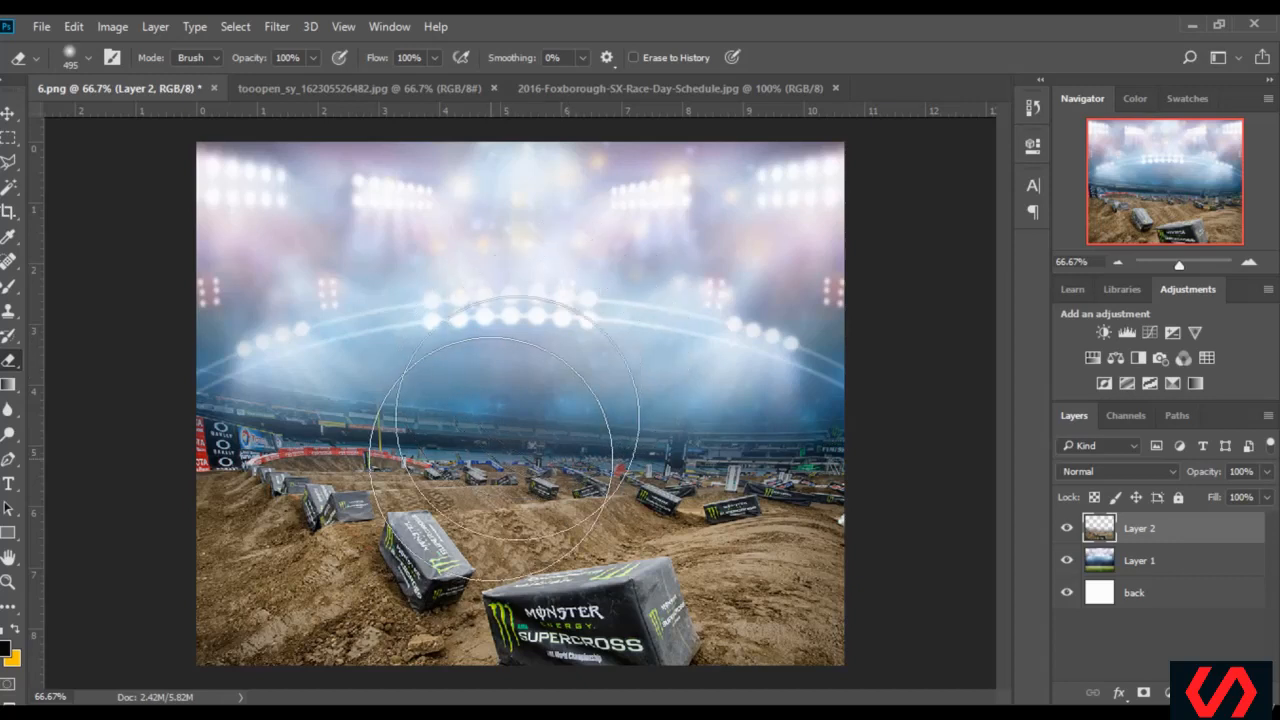
Open the twice_blog (1) image from folder 6 in Photoshop
{"action": "key", "text": "alt+Tab"}
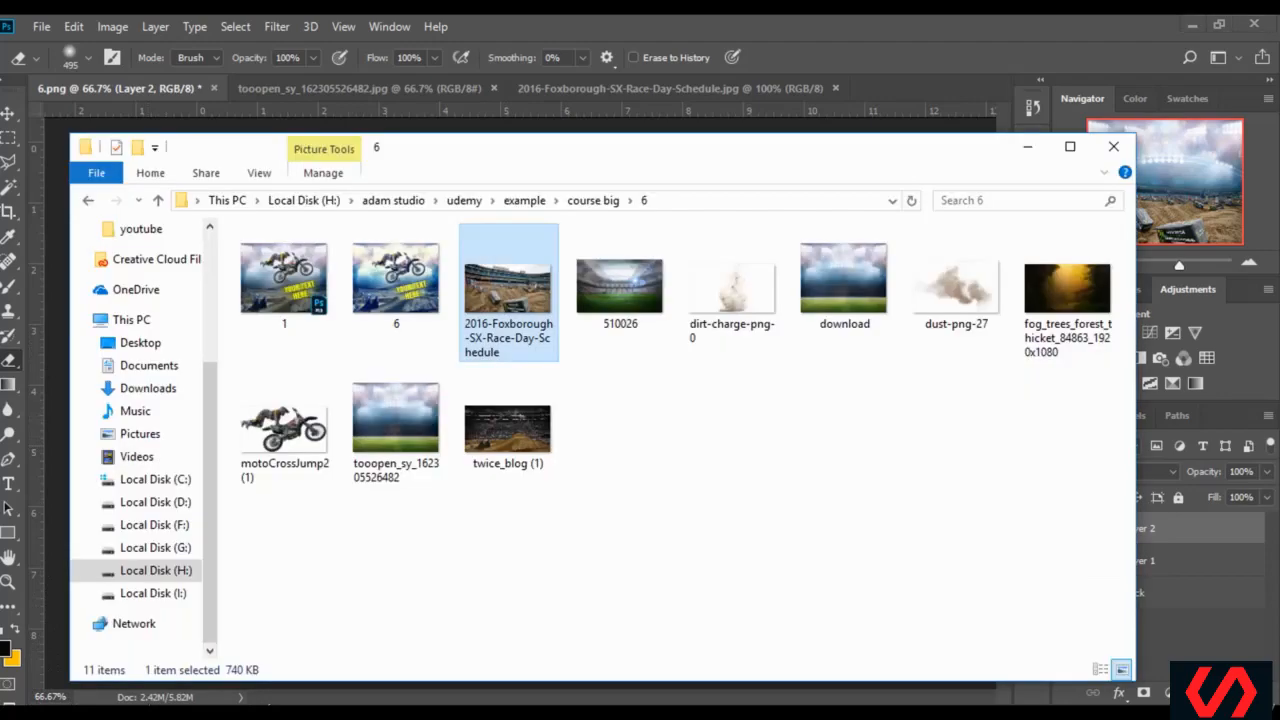
{"action": "double_click", "coordinate": [515, 433]}
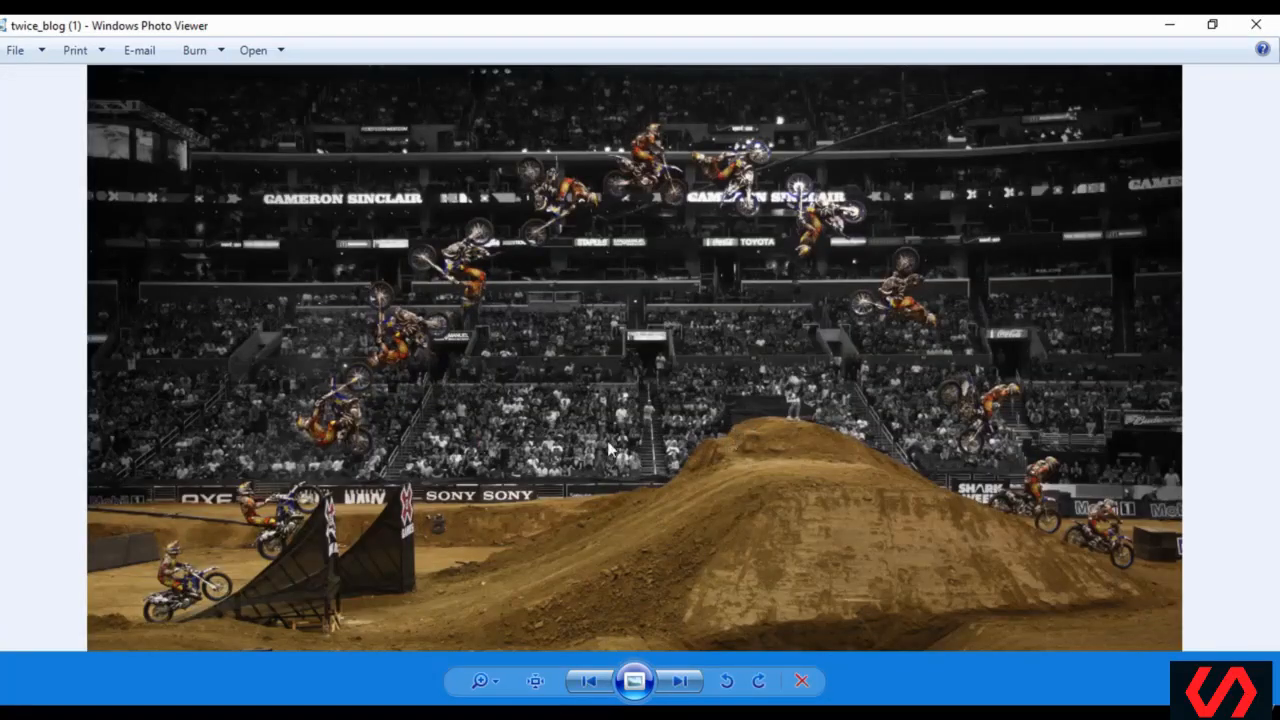
{"action": "right_click", "coordinate": [600, 366]}
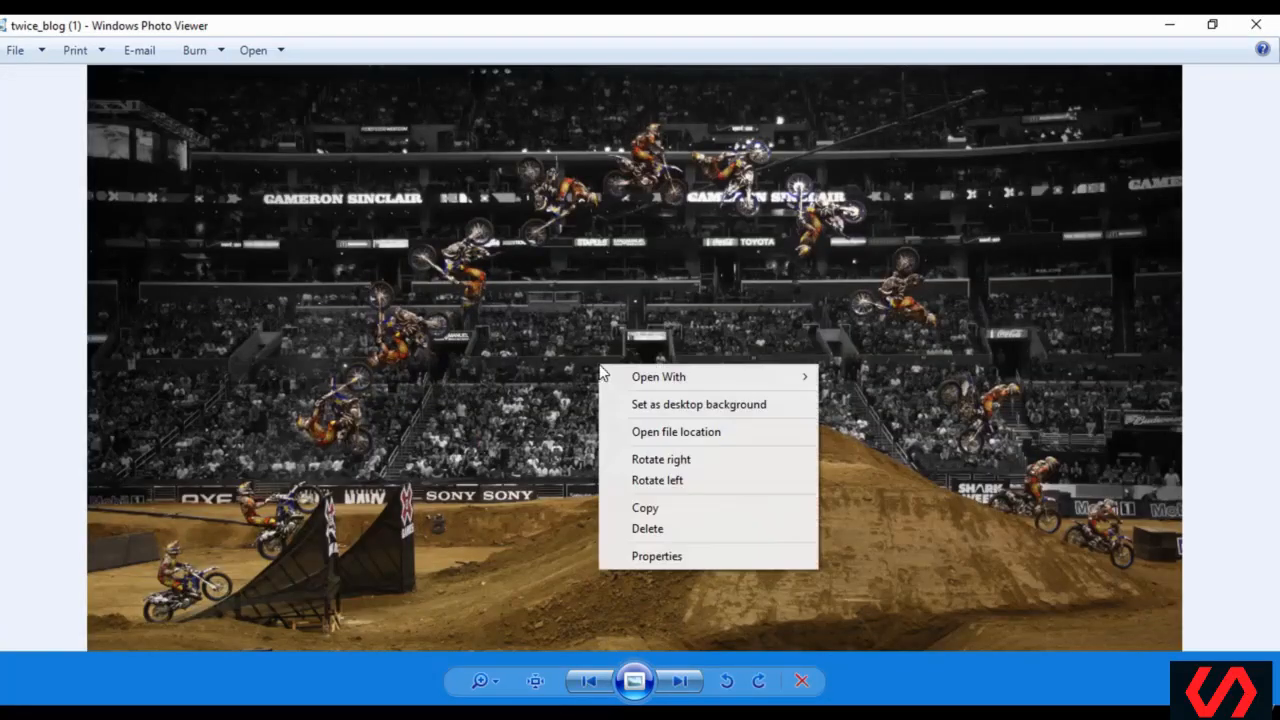
{"action": "mouse_move", "coordinate": [674, 376]}
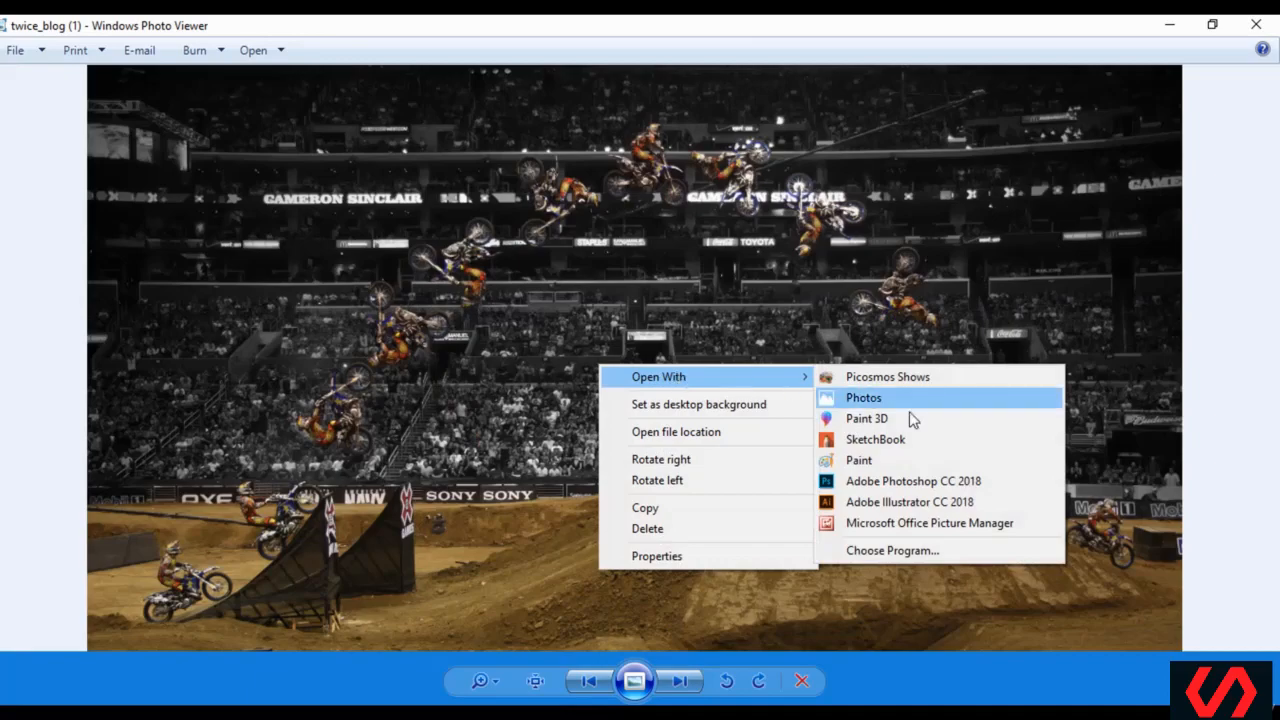
{"action": "left_click", "coordinate": [890, 481]}
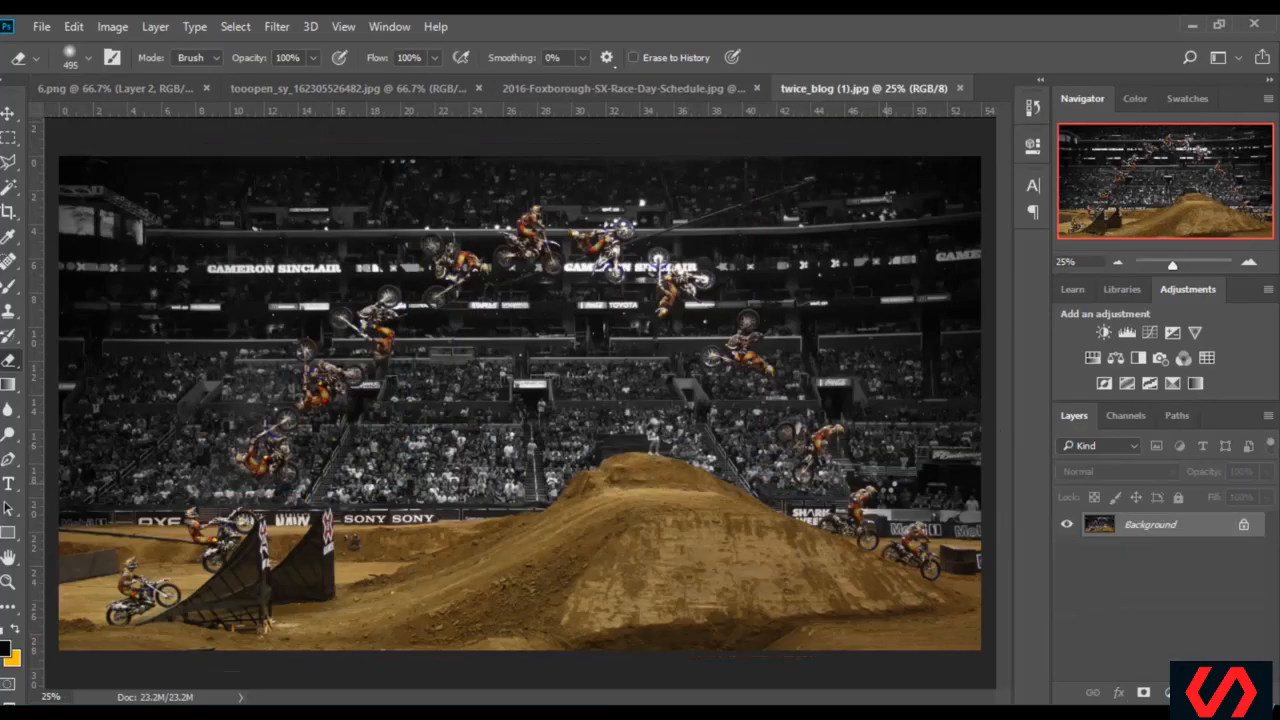
Copy the twice_blog (1) image into 6.png as a new layer above the dirt track
{"action": "left_click", "coordinate": [8, 115]}
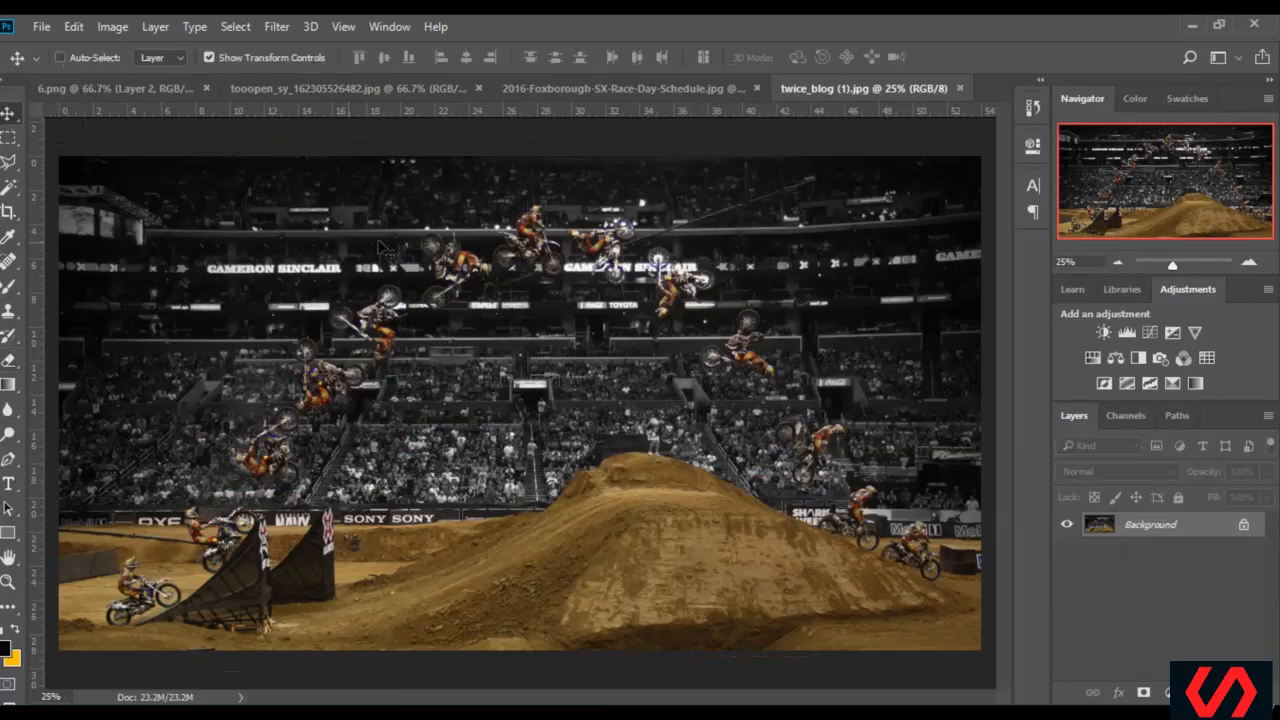
{"action": "left_click_drag", "start_coordinate": [445, 205], "coordinate": [455, 410]}
{"action": "left_click_drag", "start_coordinate": [756, 248], "coordinate": [522, 388]}
{"action": "left_click_drag", "start_coordinate": [753, 218], "coordinate": [366, 353]}
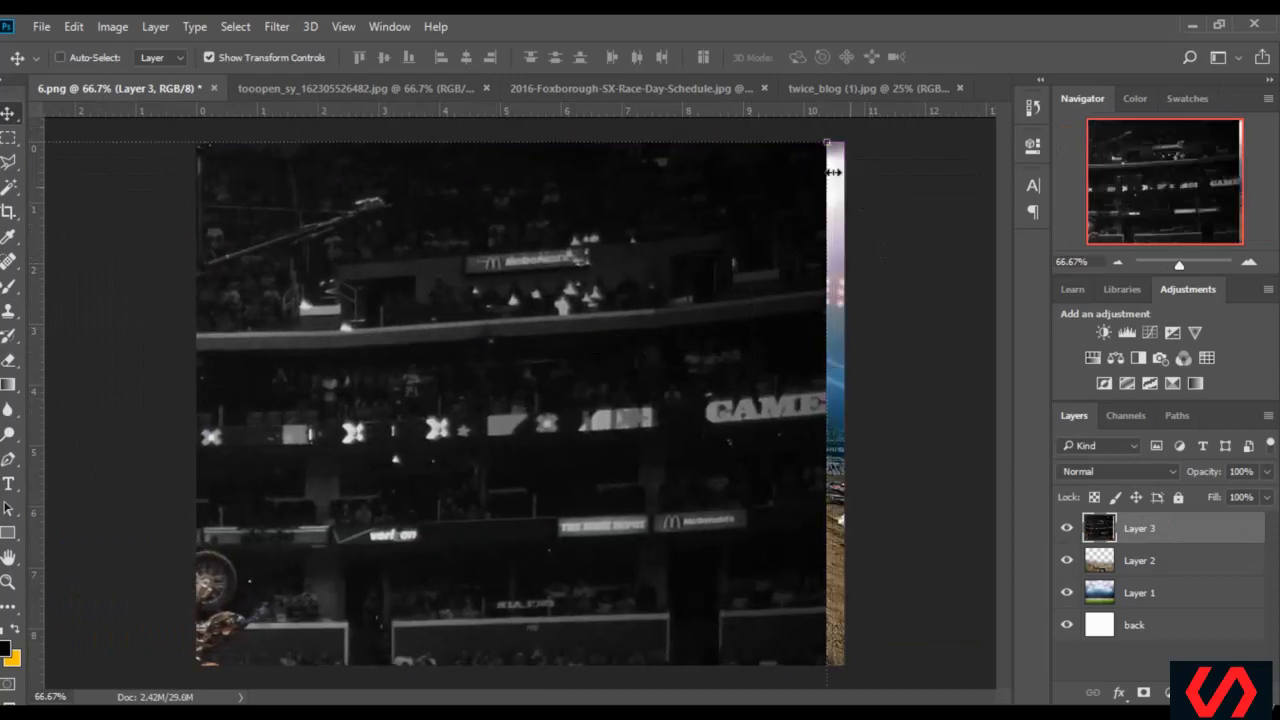
Scale the motocross jump layer to 26.34% width so it spans the canvas, and stretch it from the lower edge up over the stadium lights
{"action": "left_click_drag", "start_coordinate": [826, 143], "coordinate": [845, 207]}
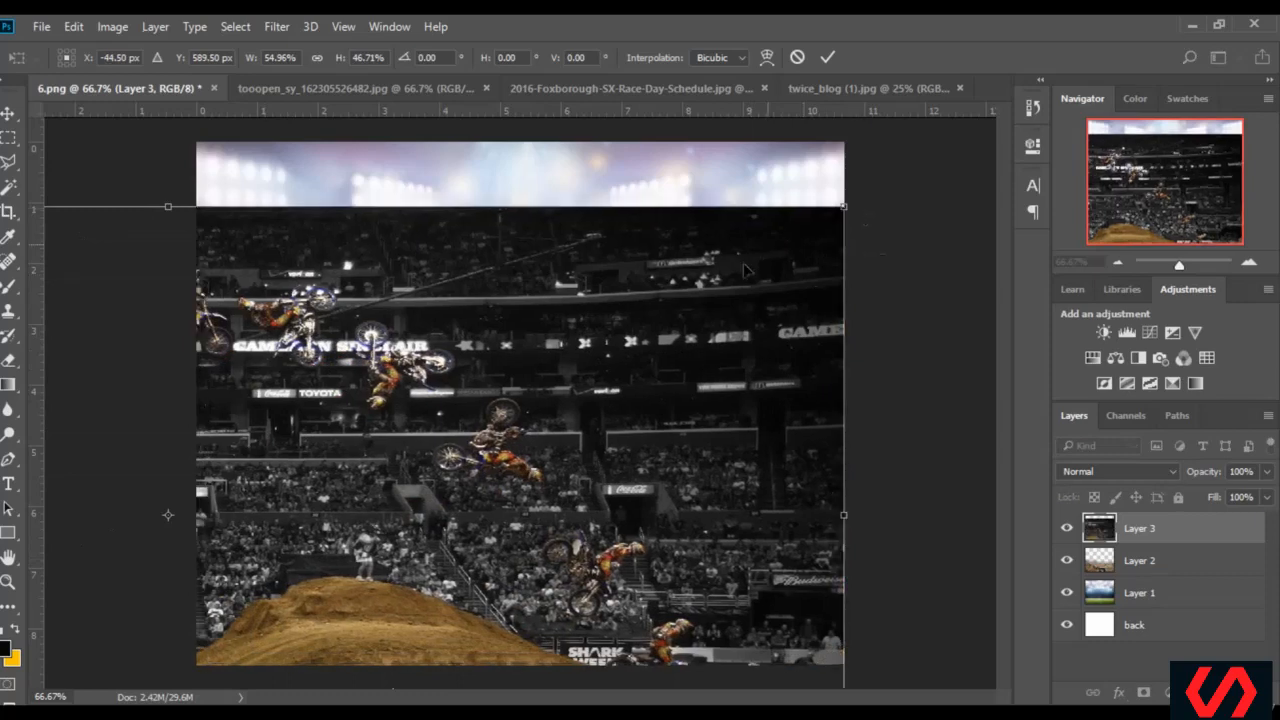
{"action": "left_click_drag", "start_coordinate": [745, 270], "coordinate": [850, 237]}
{"action": "left_click_drag", "start_coordinate": [949, 174], "coordinate": [503, 318]}
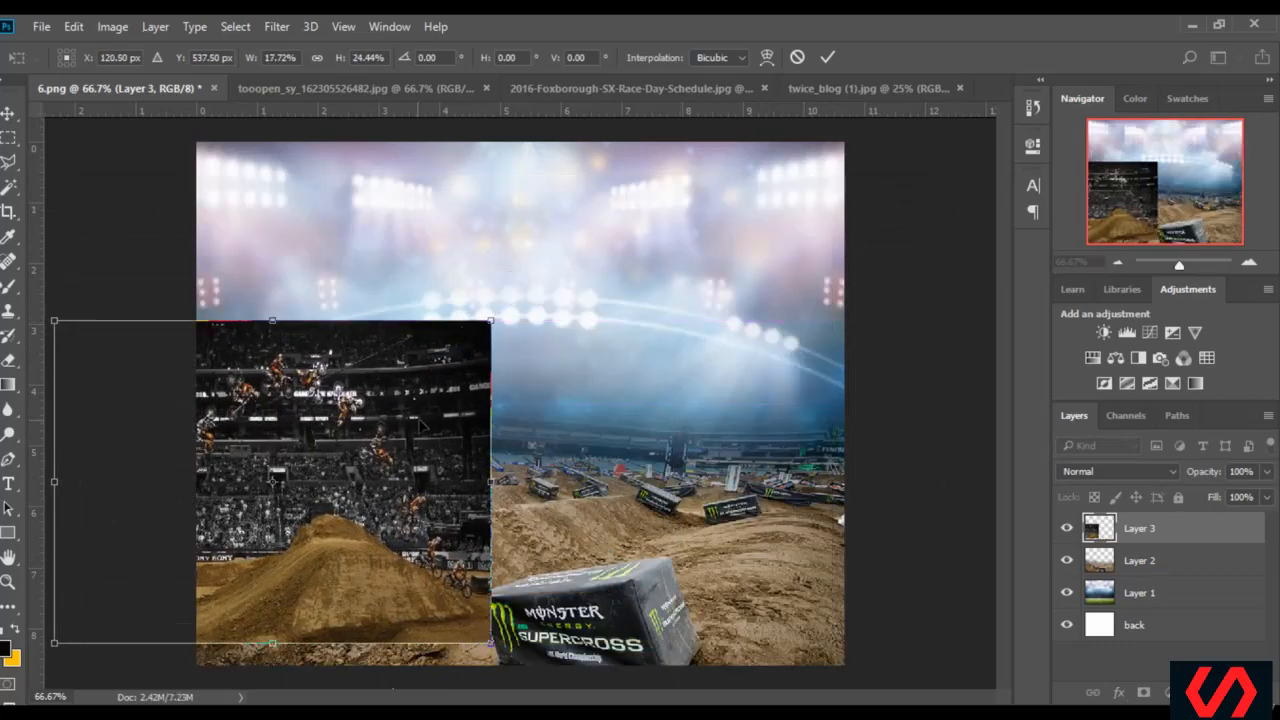
{"action": "left_click_drag", "start_coordinate": [421, 422], "coordinate": [562, 419]}
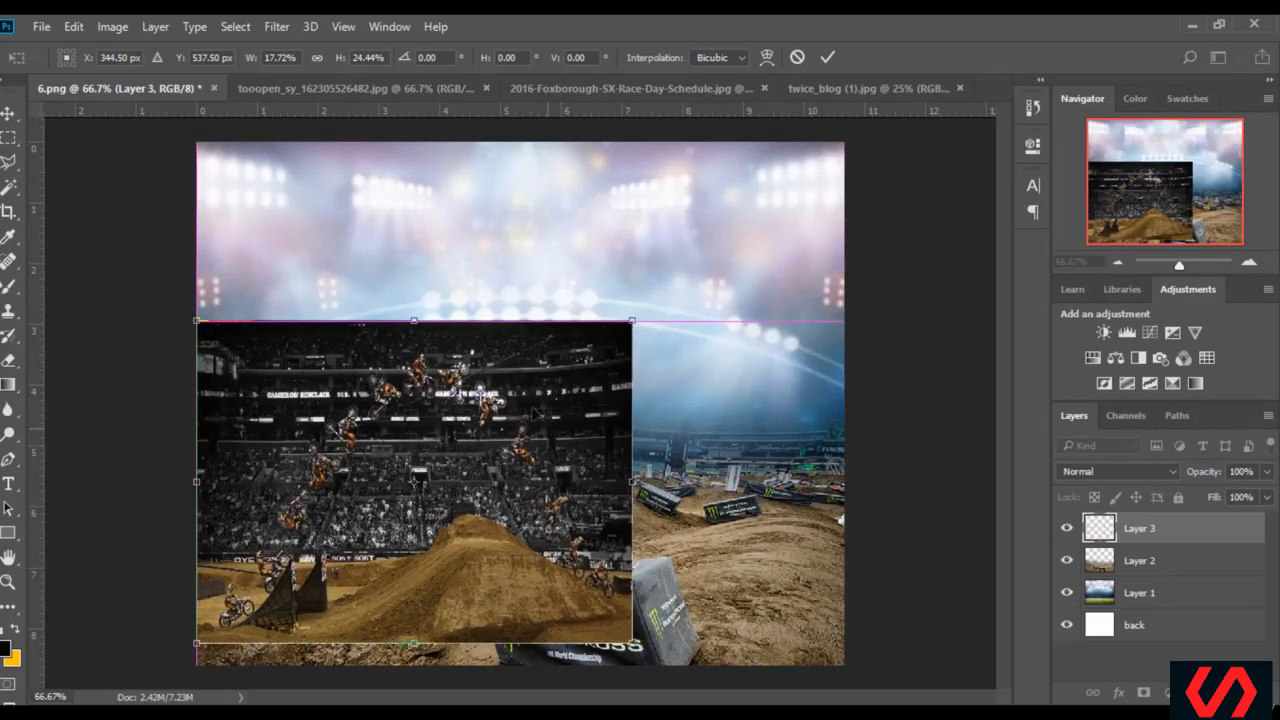
{"action": "left_click_drag", "start_coordinate": [632, 642], "coordinate": [845, 662]}
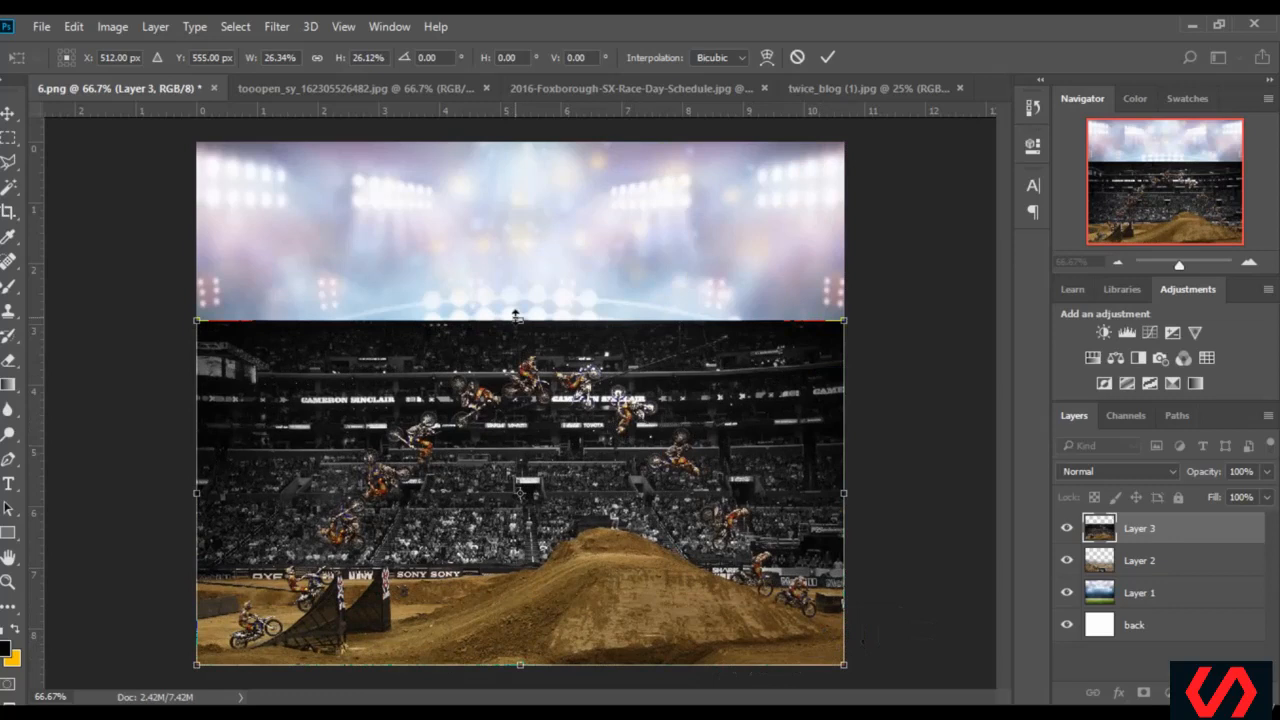
{"action": "left_click_drag", "start_coordinate": [520, 305], "coordinate": [526, 272]}
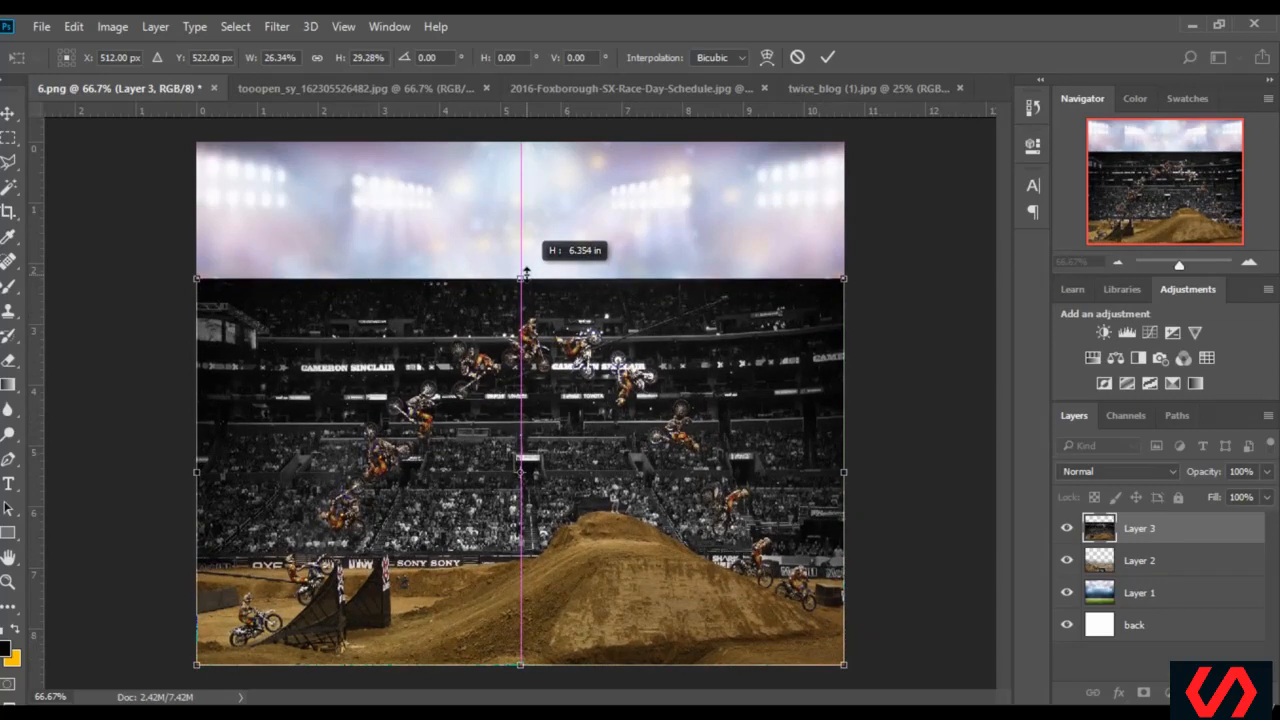
{"action": "left_click_drag", "start_coordinate": [526, 272], "coordinate": [526, 268]}
{"action": "key", "text": "Return"}
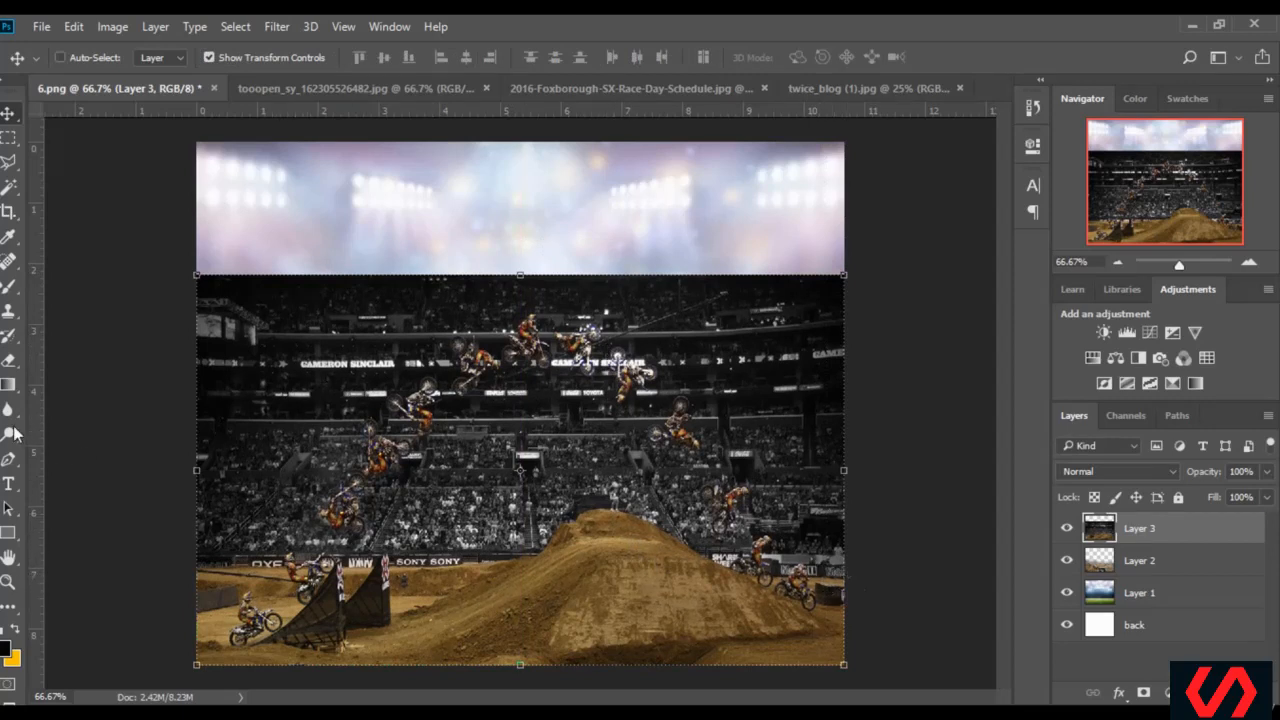
Start a polygonal lasso selection on Layer 3, tracing the dirt mound's edge from the canvas's right side over its crest
{"action": "left_click", "coordinate": [10, 163]}
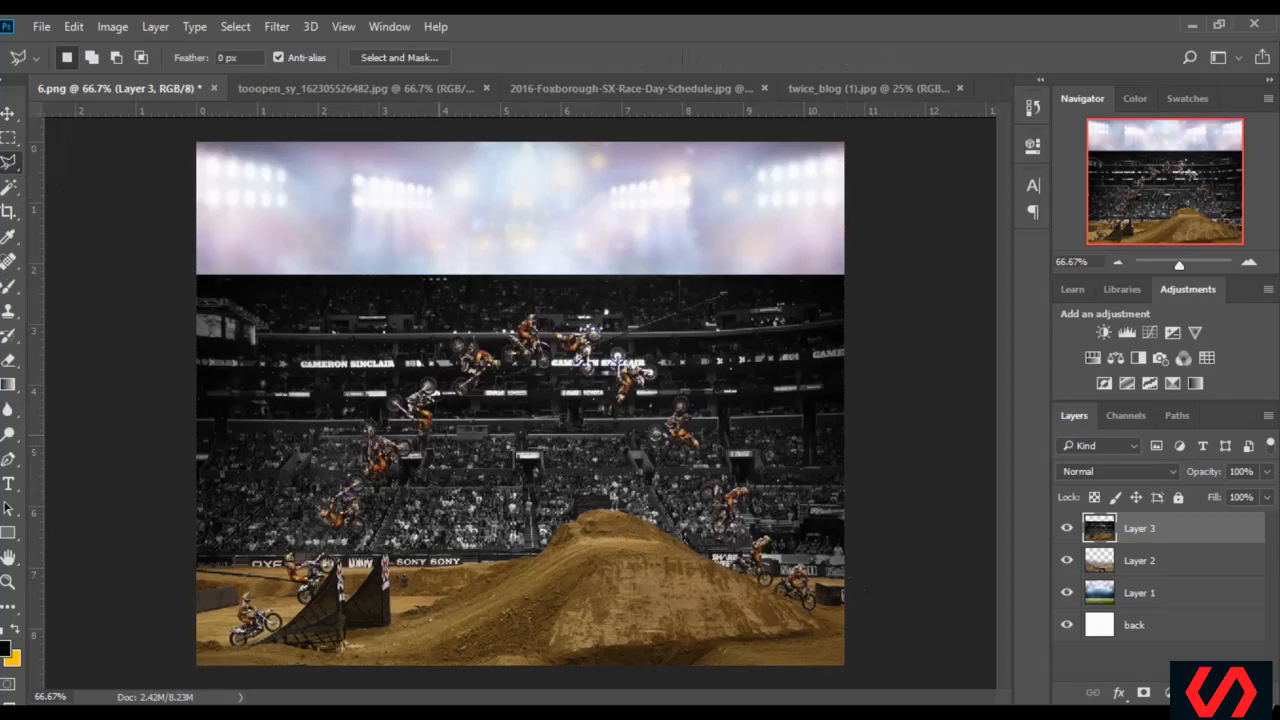
{"action": "left_click", "coordinate": [1096, 263]}
{"action": "key", "text": "Return"}
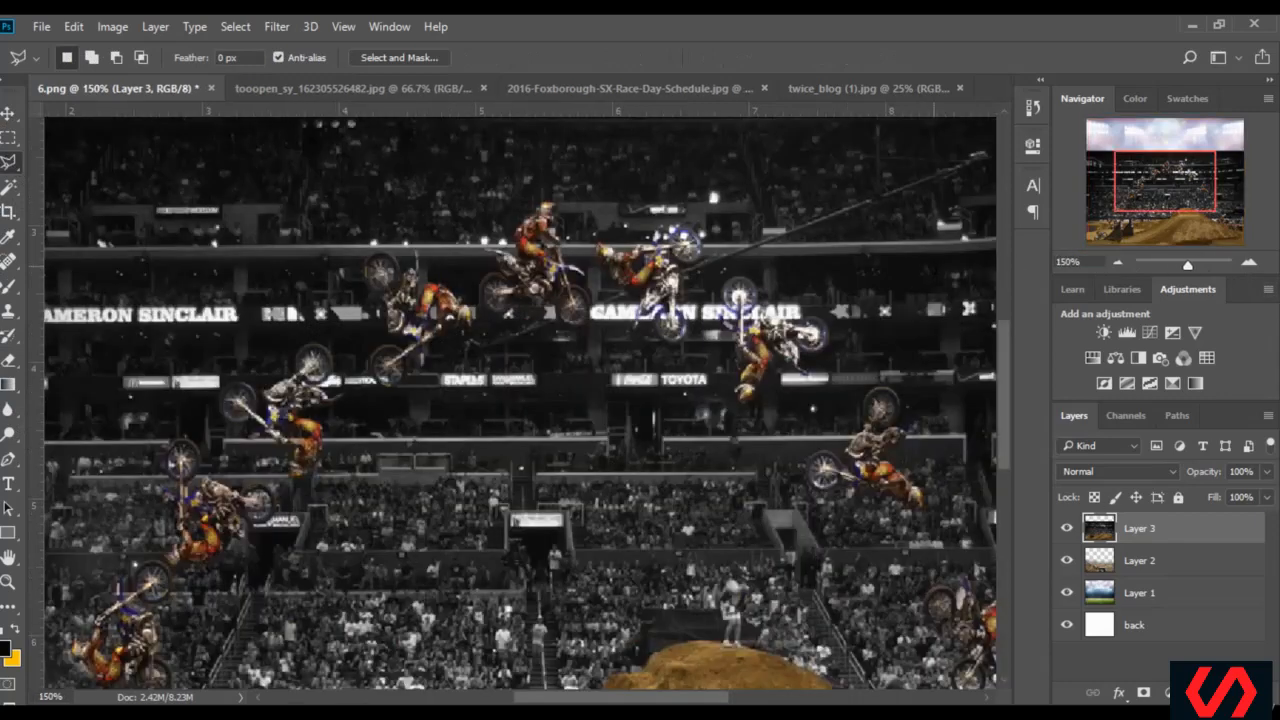
{"action": "left_click", "coordinate": [1247, 231]}
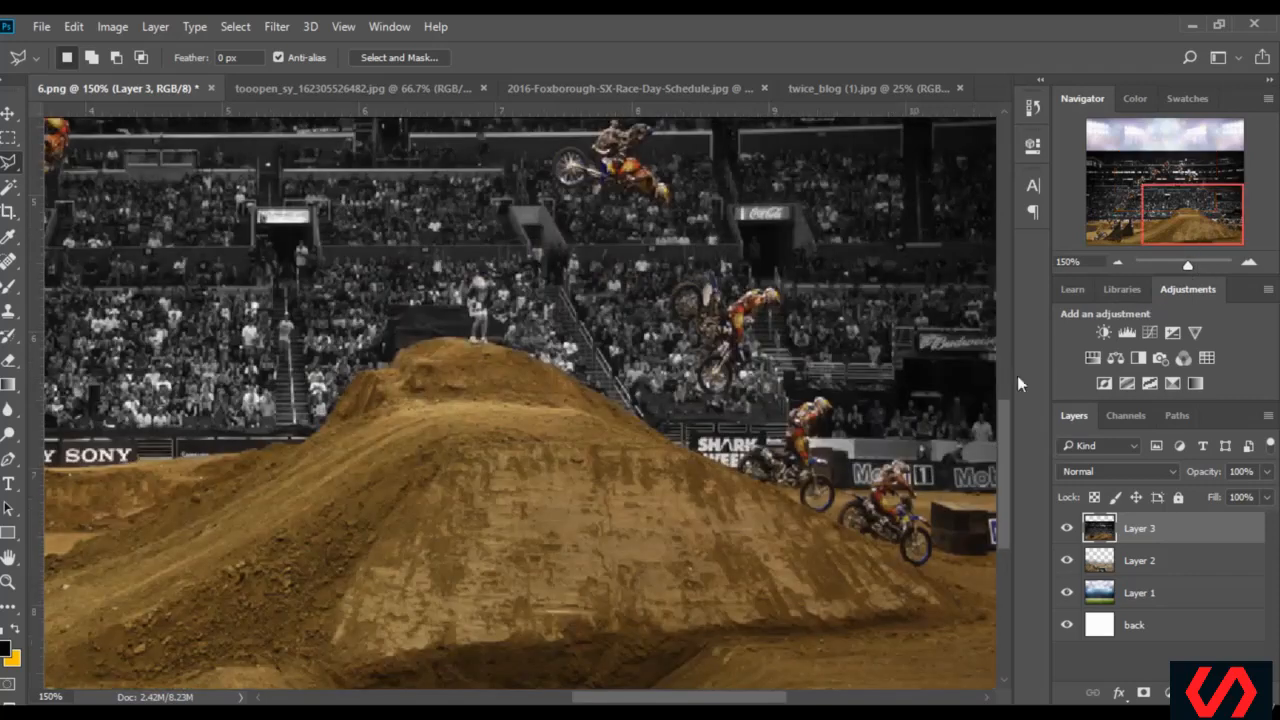
{"action": "left_click_drag", "start_coordinate": [728, 702], "coordinate": [745, 703]}
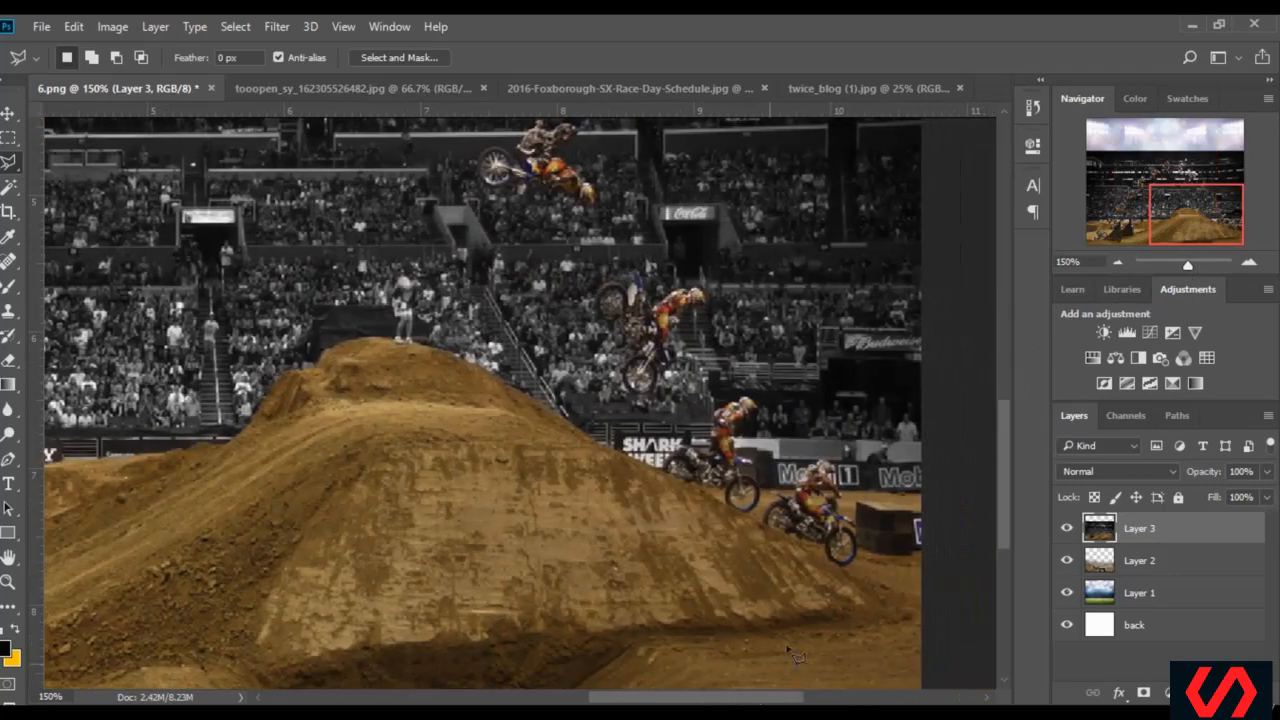
{"action": "scroll", "coordinate": [868, 515], "scroll_direction": "up", "scroll_amount": 2}
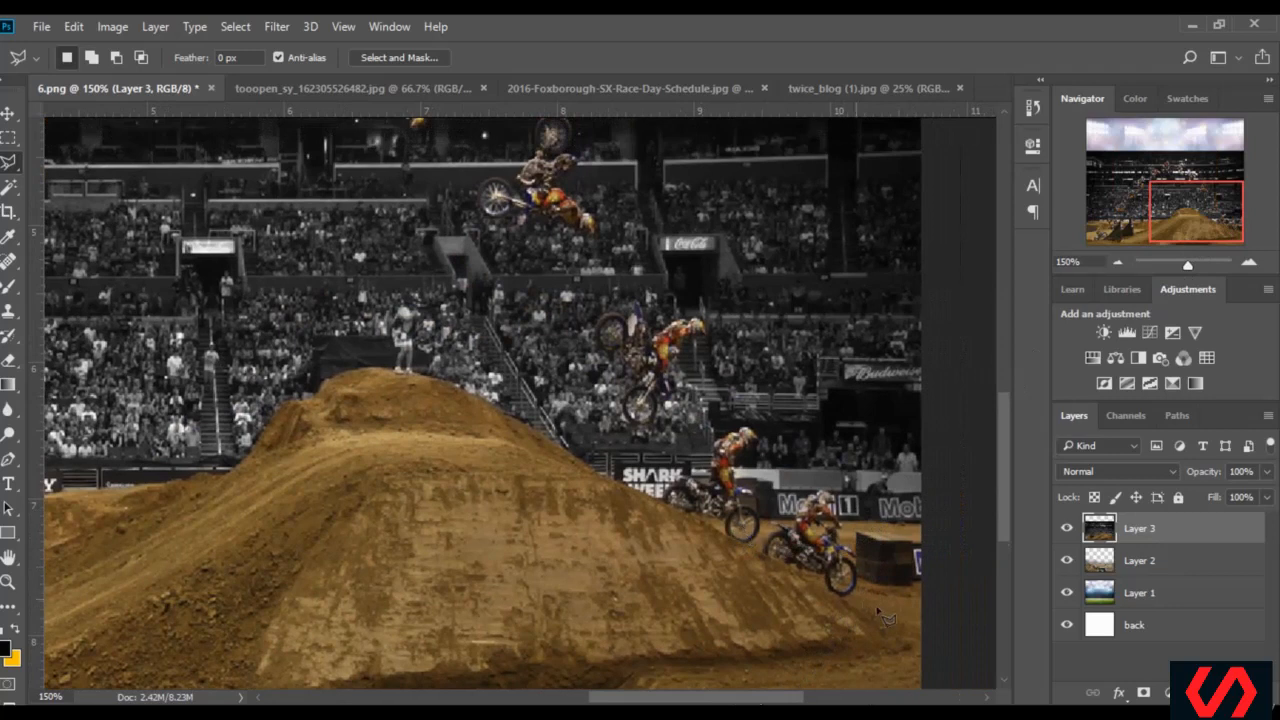
{"action": "left_click", "coordinate": [925, 605]}
{"action": "left_click", "coordinate": [805, 581]}
{"action": "left_click", "coordinate": [740, 542]}
{"action": "left_click", "coordinate": [680, 513]}
{"action": "left_click", "coordinate": [529, 427]}
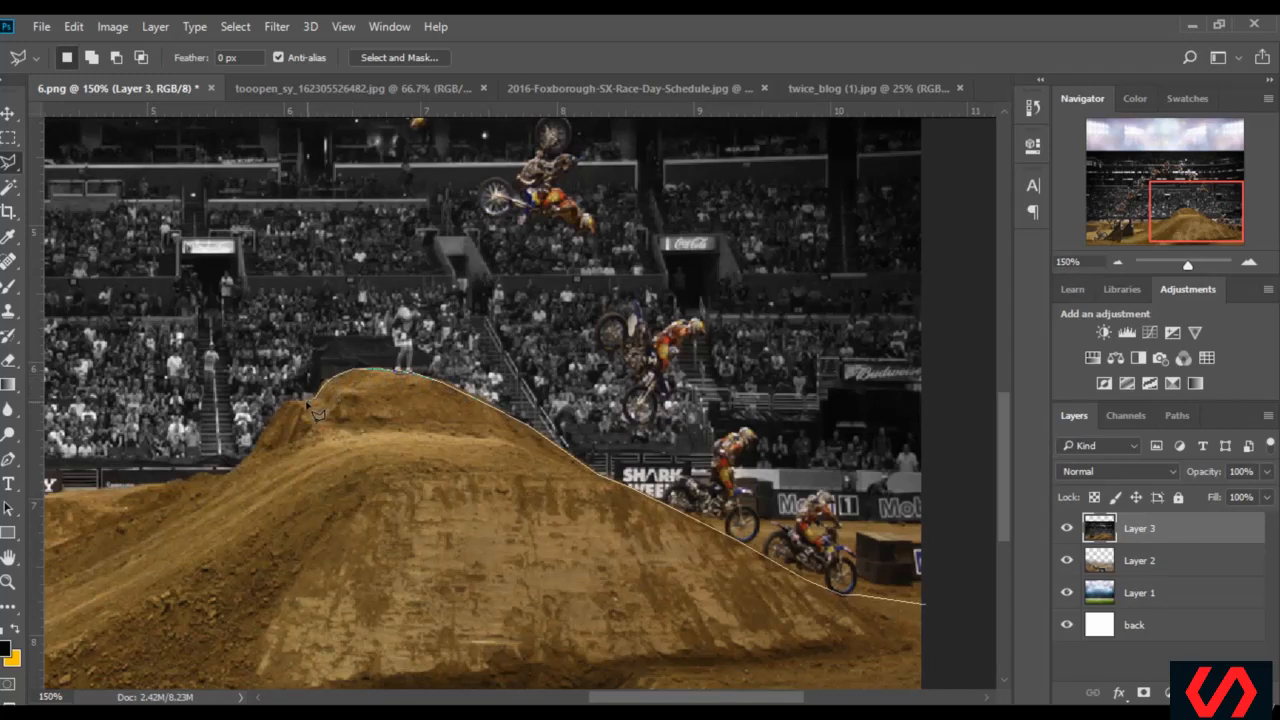
{"action": "left_click", "coordinate": [263, 438]}
Continue the selection along the dirt edge behind the black ramps, close it around the stands, and delete the selected area from Layer 3
{"action": "left_click_drag", "start_coordinate": [148, 558], "coordinate": [424, 554]}
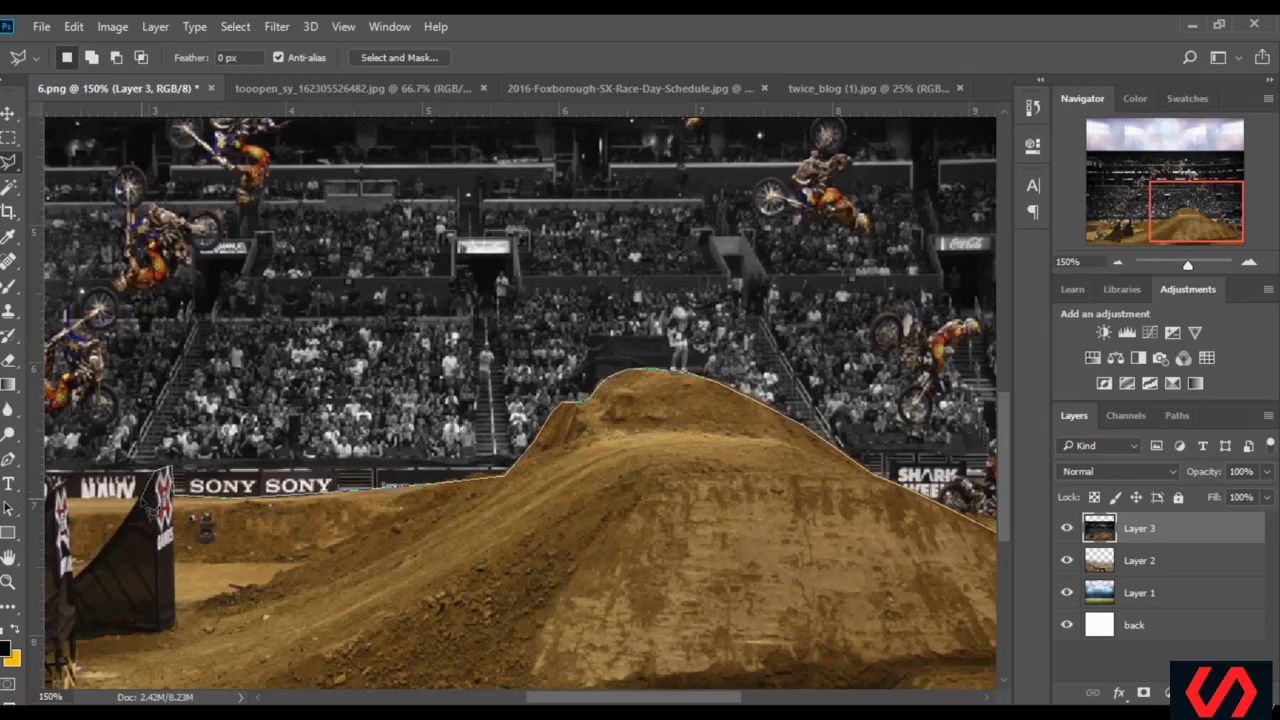
{"action": "left_click", "coordinate": [140, 498]}
{"action": "scroll", "coordinate": [110, 508], "scroll_direction": "left", "scroll_amount": 3}
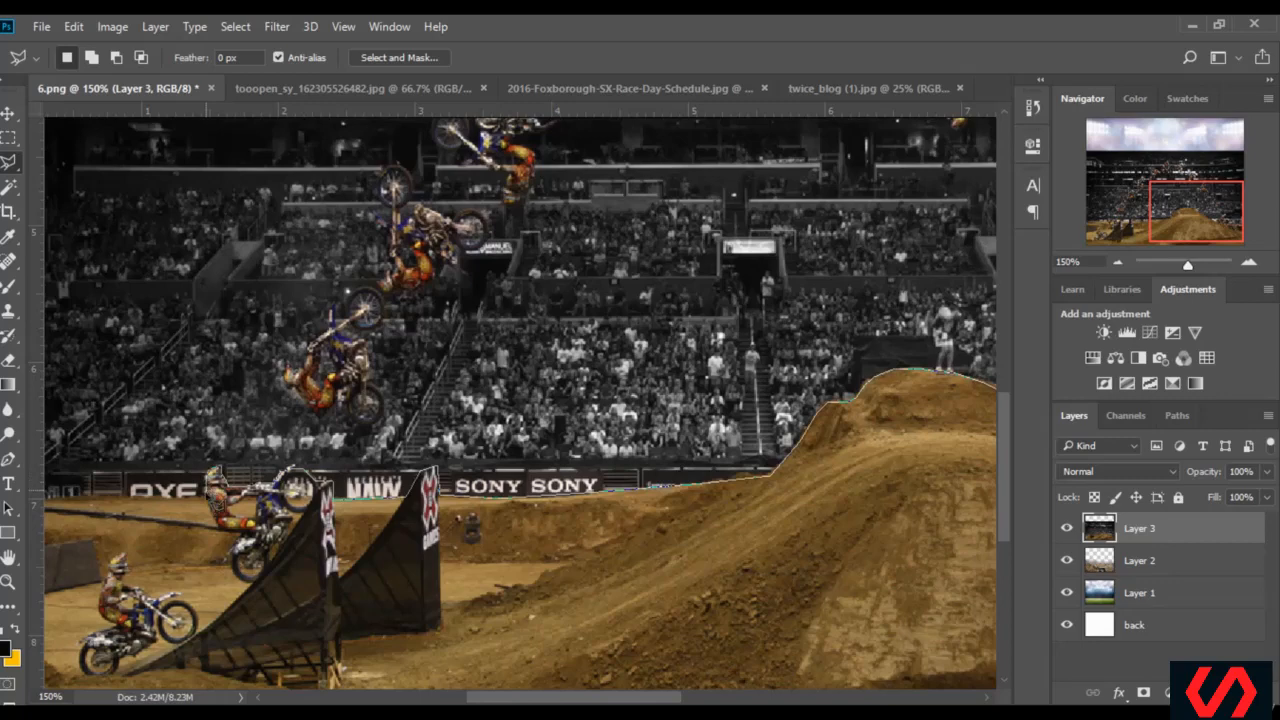
{"action": "left_click", "coordinate": [206, 497]}
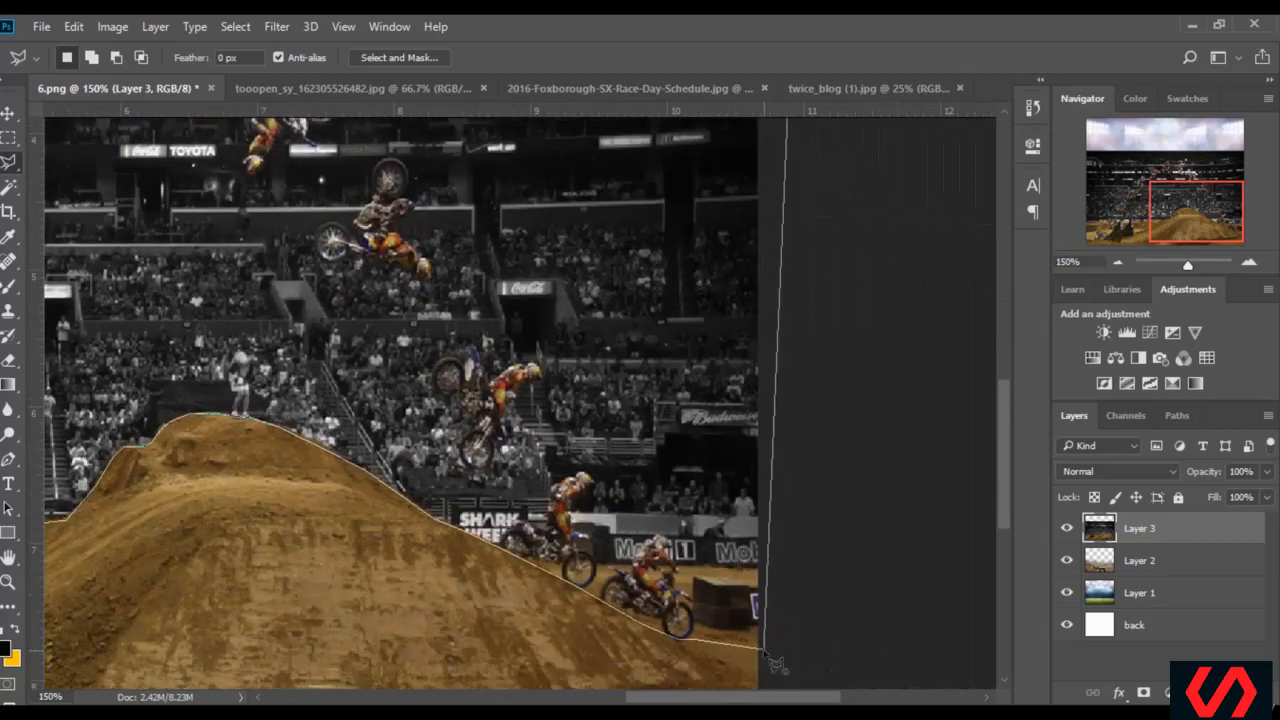
{"action": "left_click", "coordinate": [768, 656]}
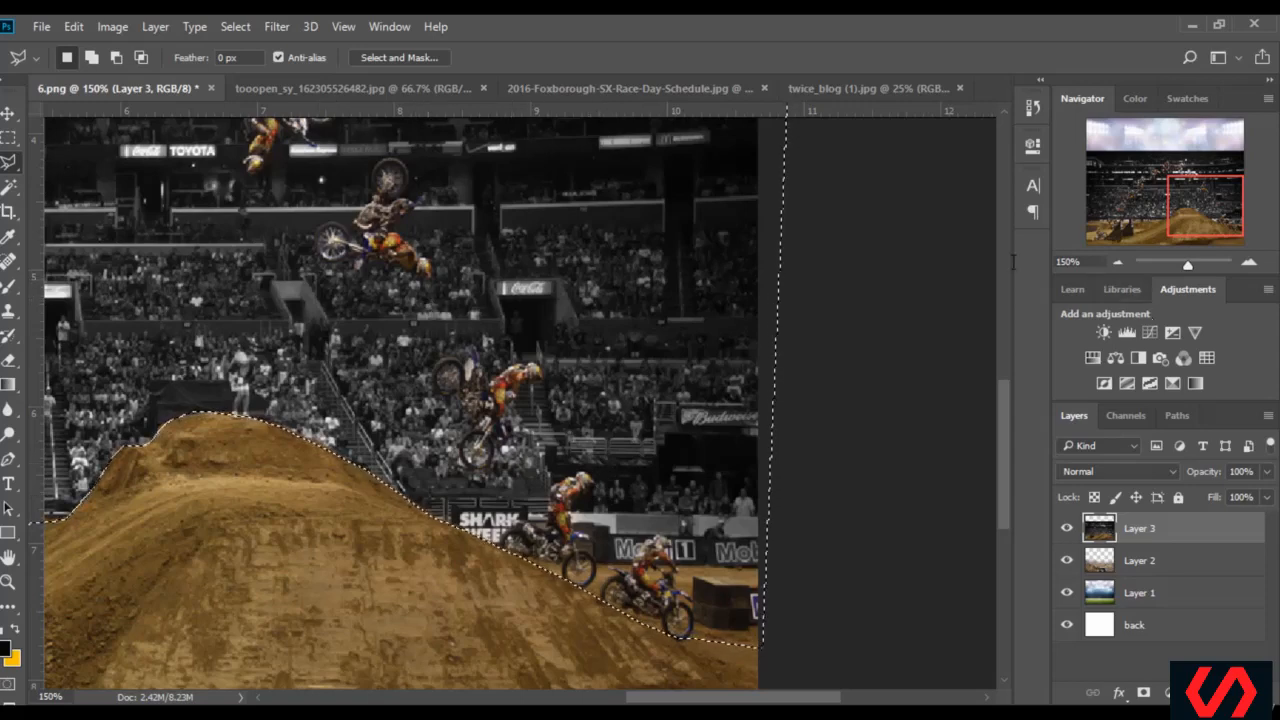
{"action": "left_click_drag", "start_coordinate": [1086, 262], "coordinate": [895, 262]}
{"action": "type", "text": "50"}
{"action": "key", "text": "Return"}
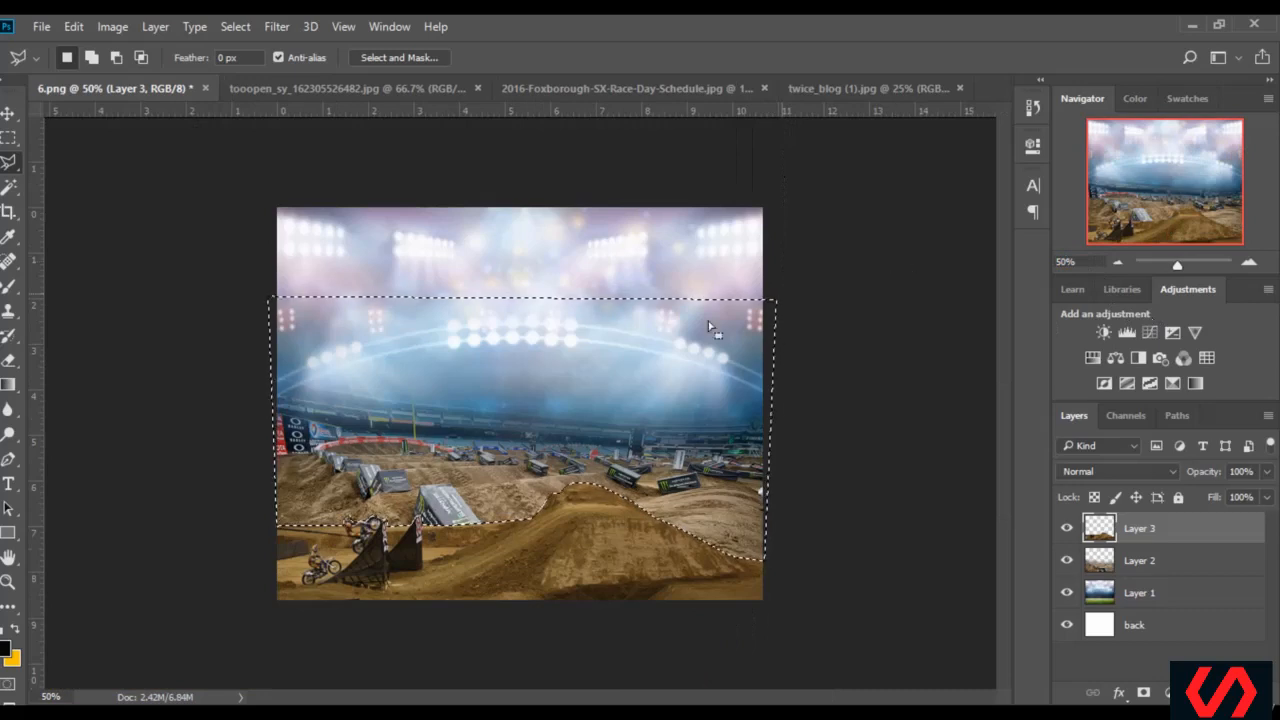
{"action": "key", "text": "Delete"}
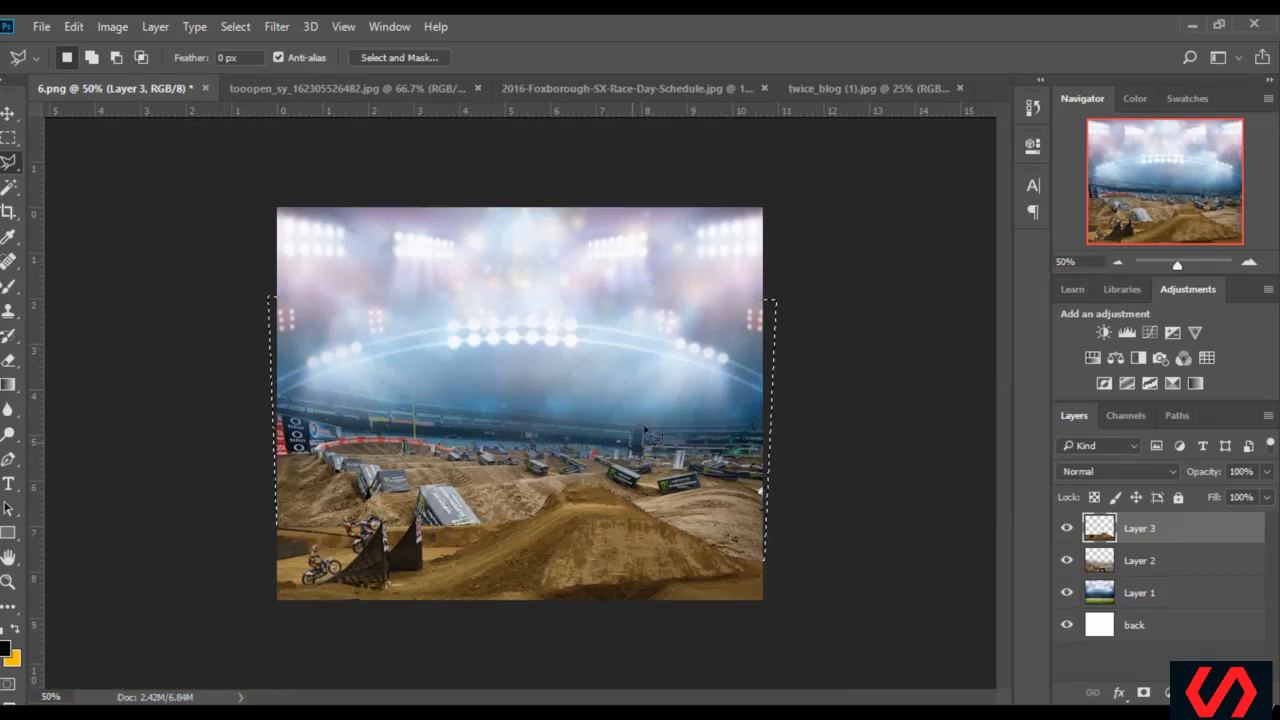
Inspect how the cut-out mound and ramps meet the dirt track behind them at 100% and 75% zoom
{"action": "left_click", "coordinate": [1102, 262]}
{"action": "type", "text": "100"}
{"action": "key", "text": "Return"}
{"action": "scroll", "coordinate": [831, 345], "scroll_direction": "down", "scroll_amount": 3}
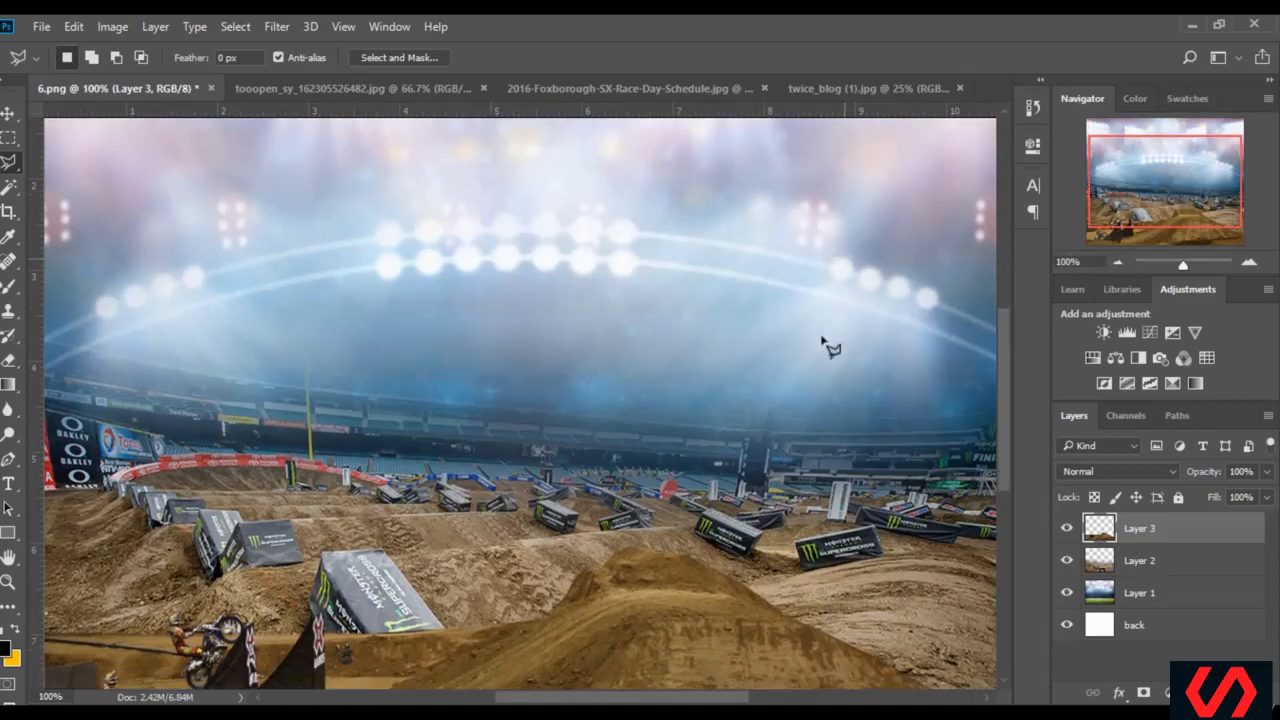
{"action": "scroll", "coordinate": [725, 462], "scroll_direction": "up", "scroll_amount": 1}
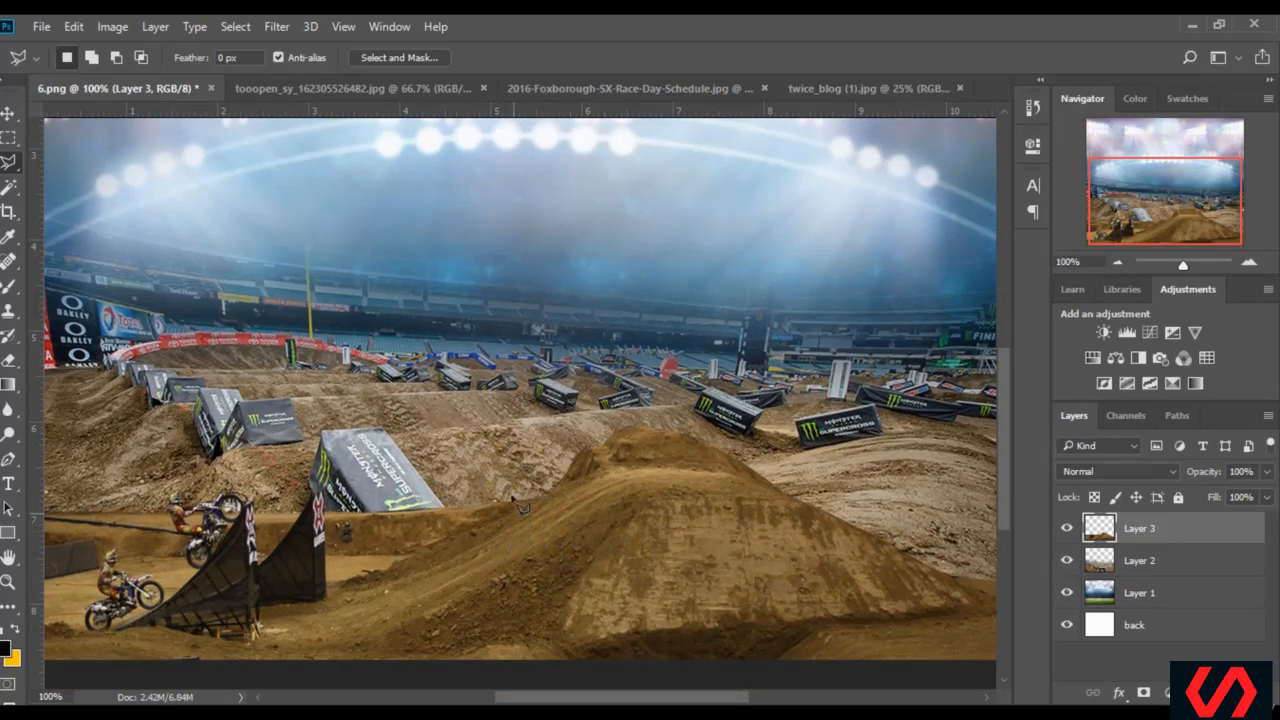
{"action": "left_click", "coordinate": [1070, 262]}
{"action": "type", "text": "75"}
{"action": "key", "text": "Return"}
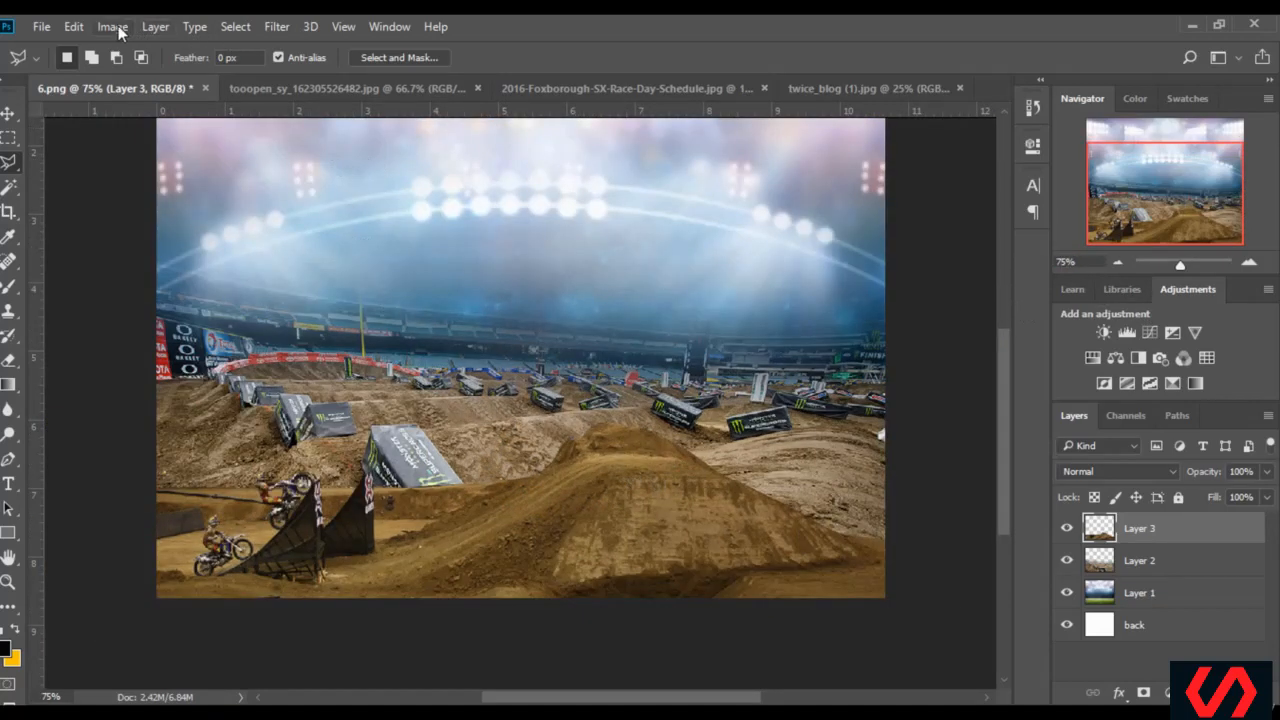
Apply a Hue/Saturation adjustment to Layer 3 with saturation -18 and lightness +7
{"action": "left_click", "coordinate": [112, 27]}
{"action": "mouse_move", "coordinate": [187, 83]}
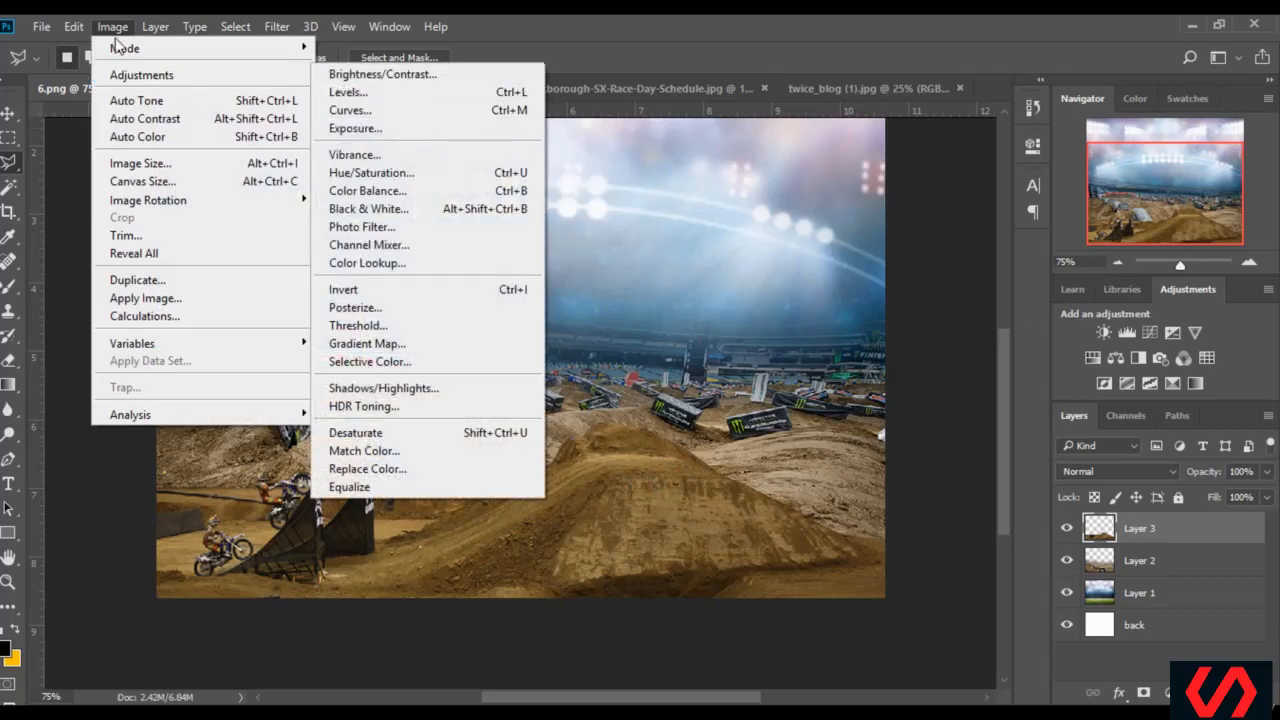
{"action": "mouse_move", "coordinate": [300, 75]}
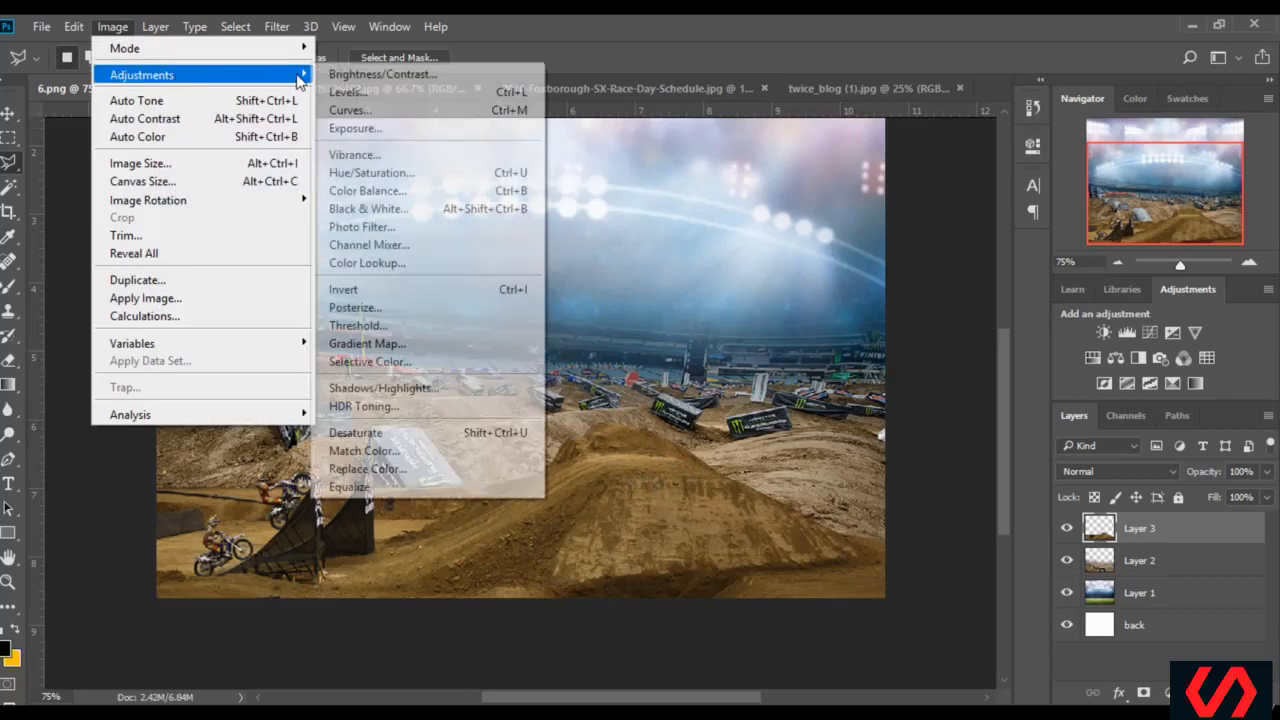
{"action": "left_click", "coordinate": [414, 175]}
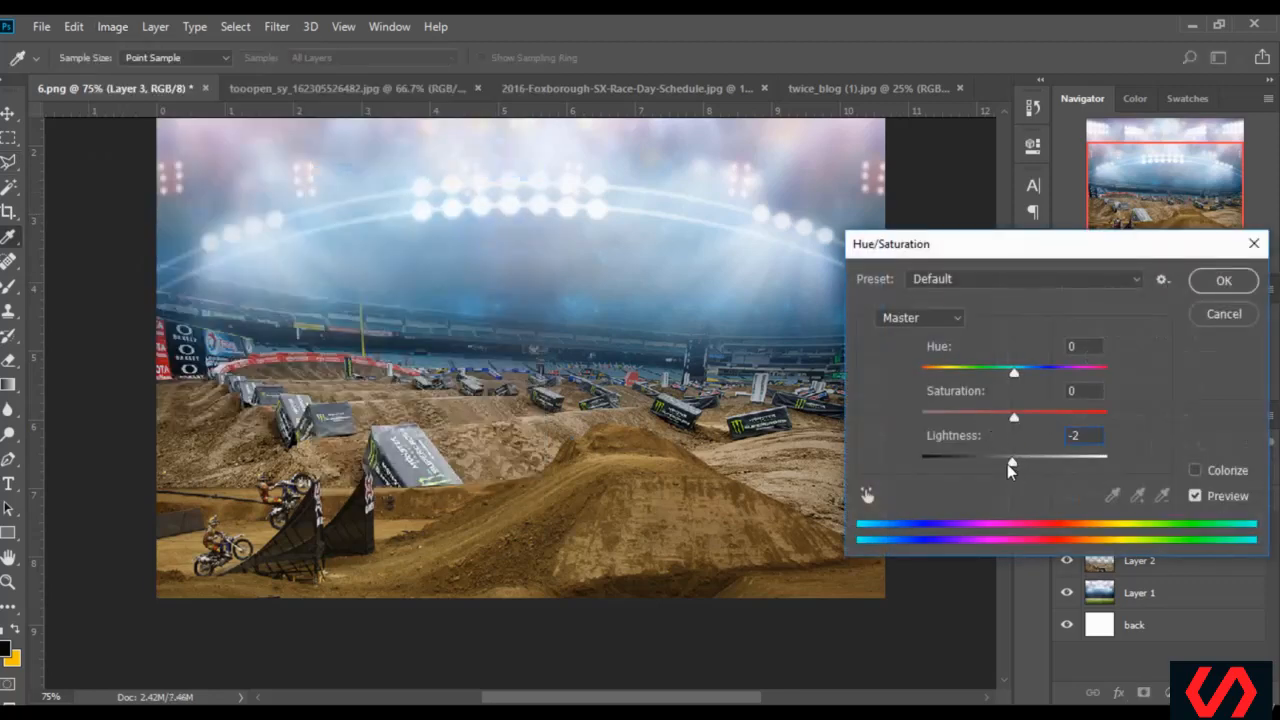
{"action": "mouse_move", "coordinate": [1008, 465]}
{"action": "left_mouse_down"}
{"action": "mouse_move", "coordinate": [996, 466]}
{"action": "mouse_move", "coordinate": [1019, 468]}
{"action": "left_mouse_up"}
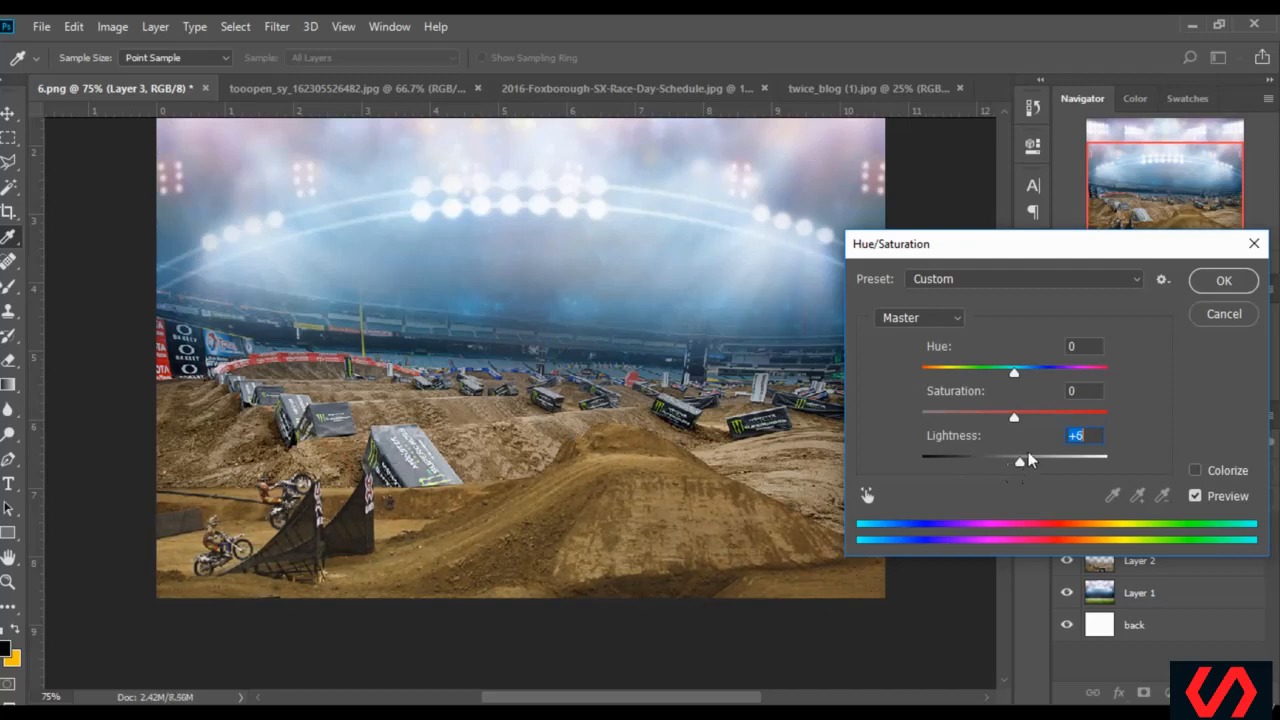
{"action": "left_click_drag", "start_coordinate": [1024, 448], "coordinate": [1020, 461]}
{"action": "left_click_drag", "start_coordinate": [1011, 416], "coordinate": [1002, 414]}
{"action": "left_click_drag", "start_coordinate": [1000, 419], "coordinate": [997, 419]}
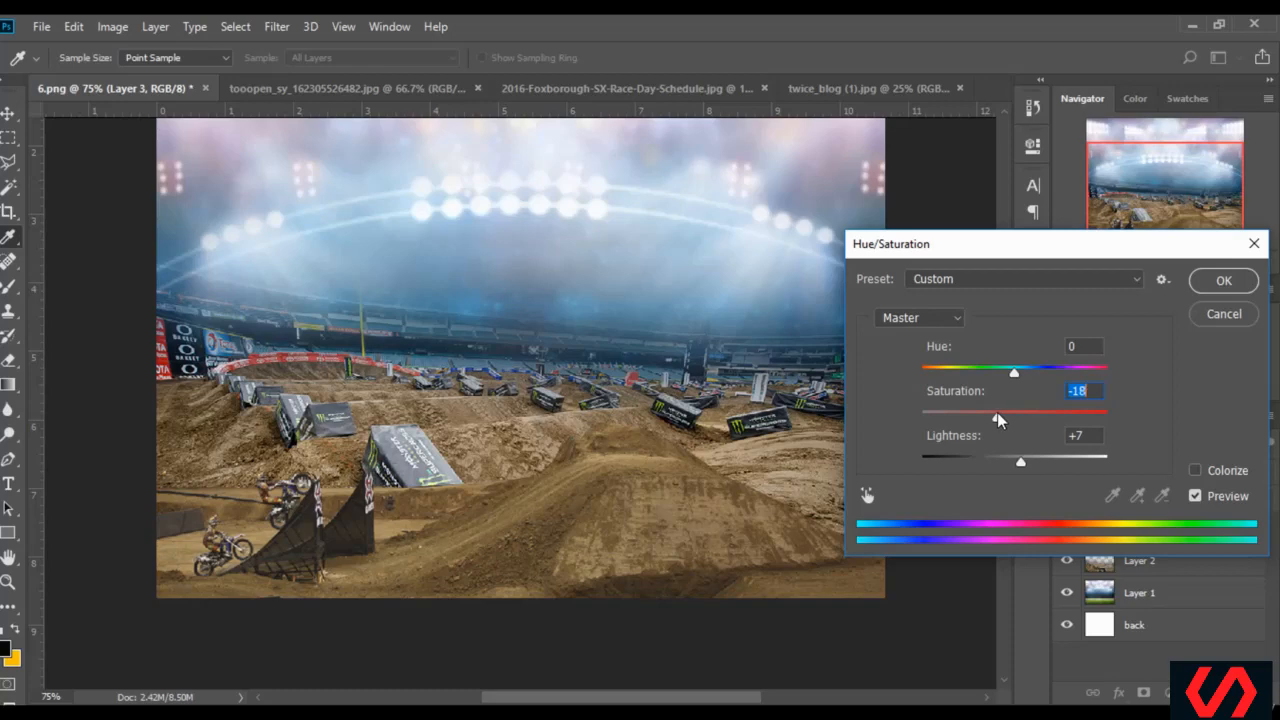
{"action": "left_click", "coordinate": [1224, 281]}
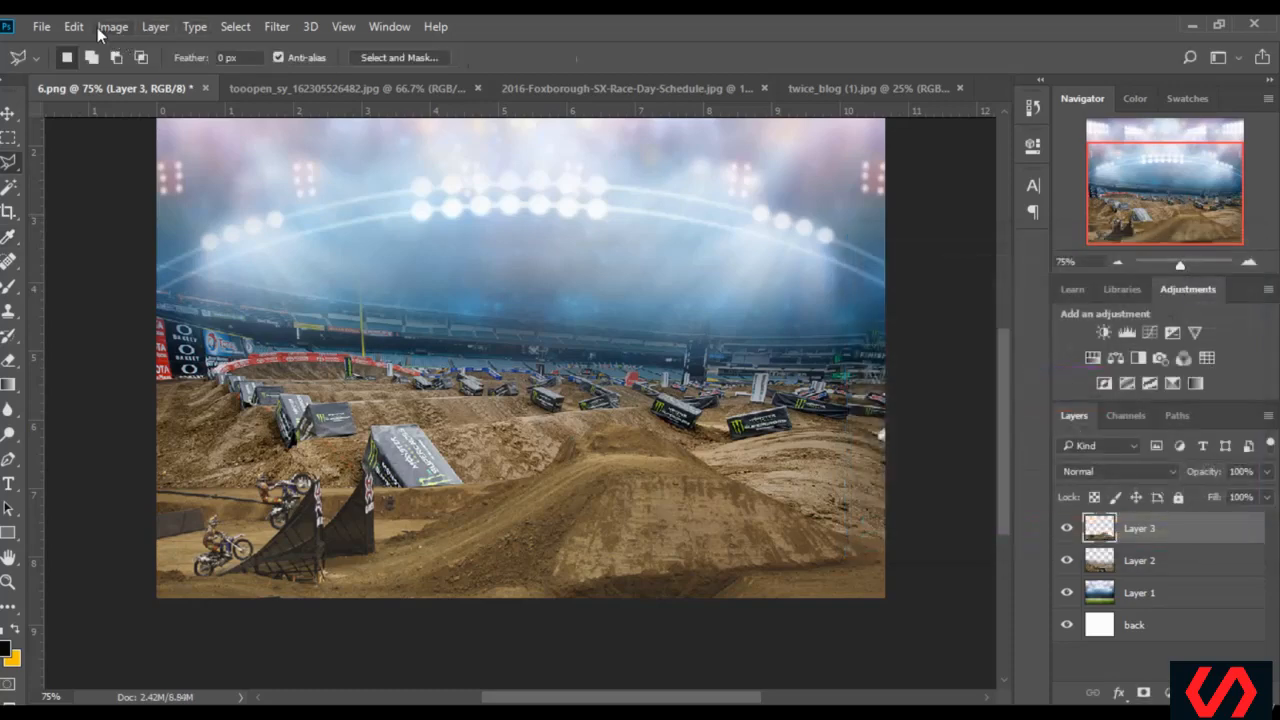
Apply a Levels adjustment to Layer 3 with input levels 9, 1.00 and 246
{"action": "left_click", "coordinate": [105, 27]}
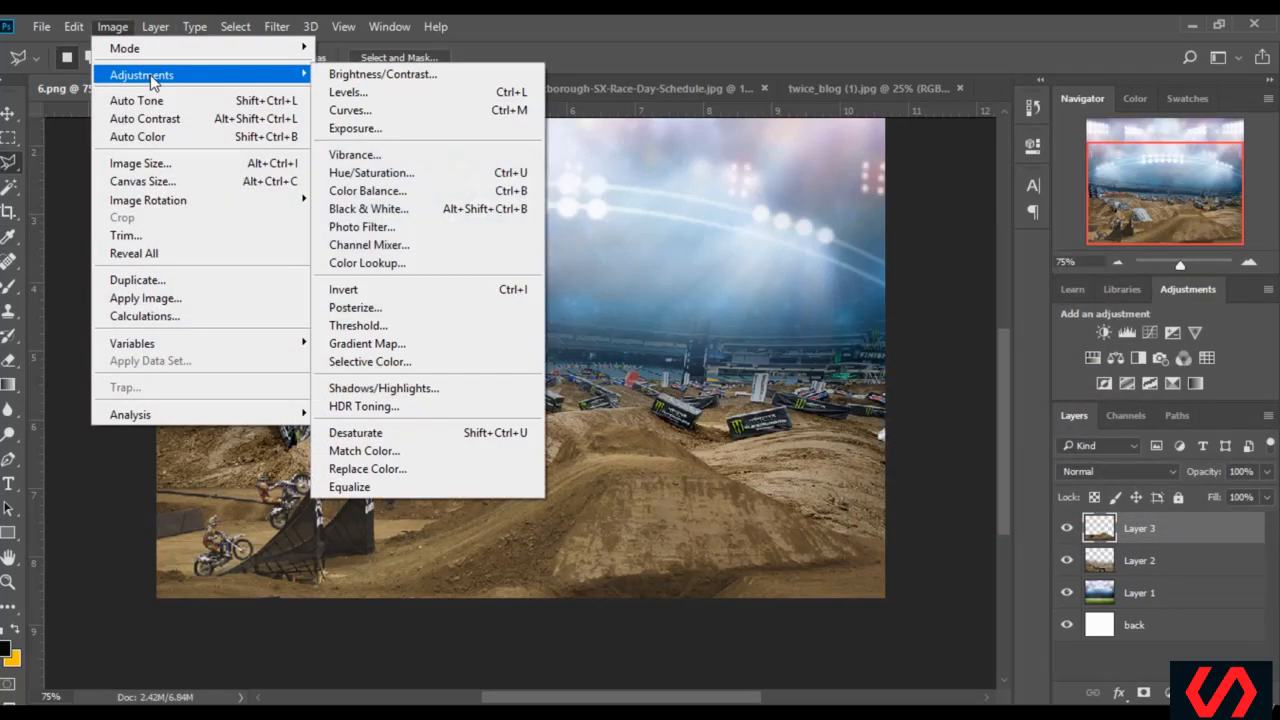
{"action": "left_click", "coordinate": [360, 93]}
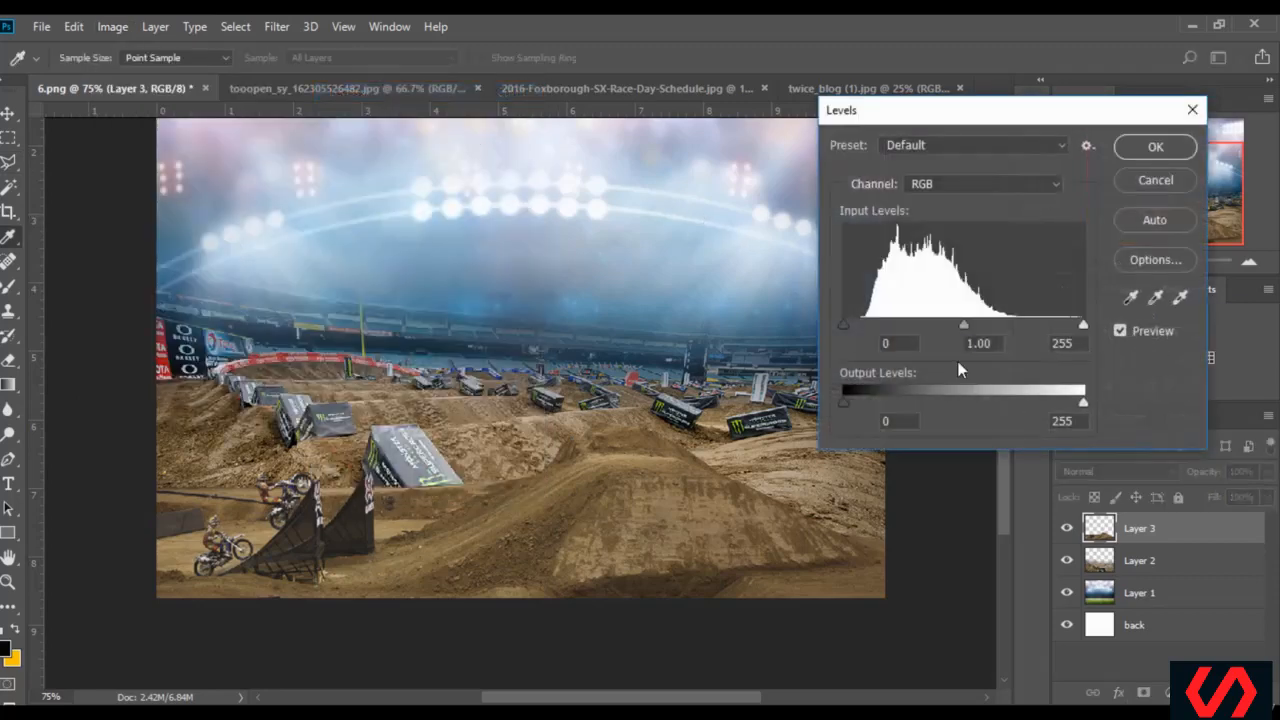
{"action": "left_click_drag", "start_coordinate": [845, 325], "coordinate": [852, 324]}
{"action": "left_click_drag", "start_coordinate": [1079, 324], "coordinate": [1077, 323]}
{"action": "left_click", "coordinate": [1075, 323]}
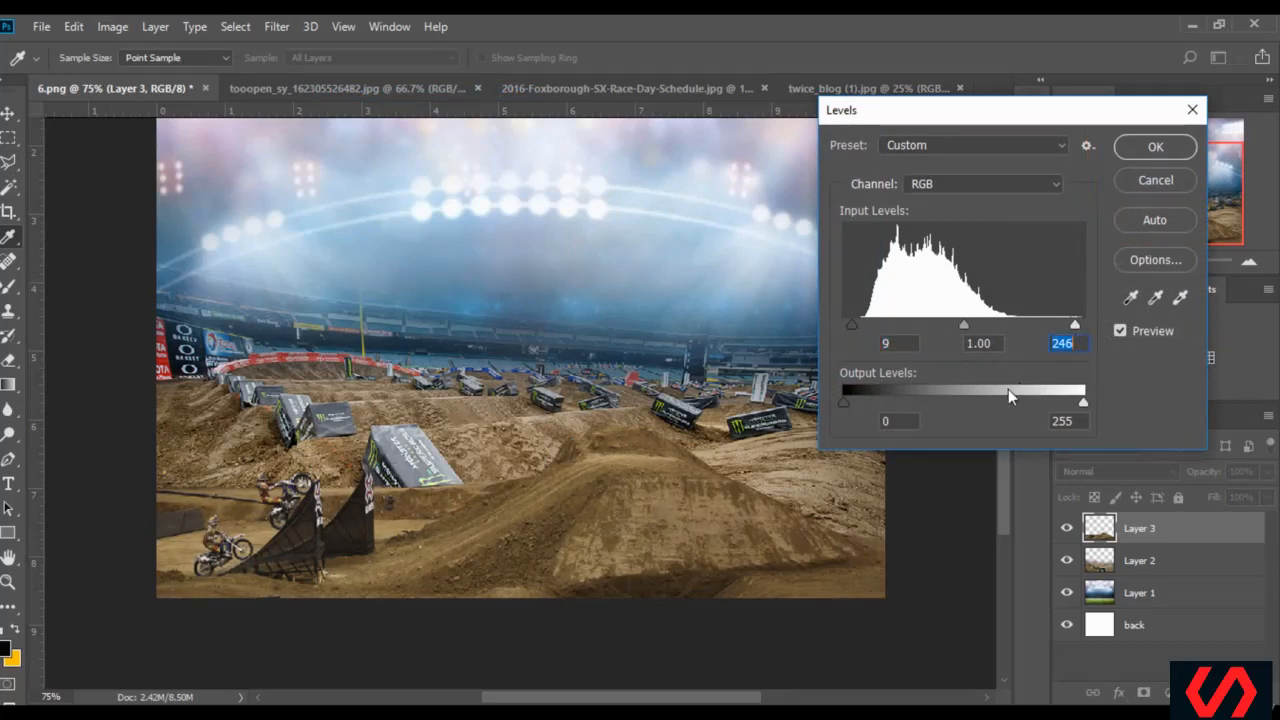
{"action": "left_click", "coordinate": [1152, 147]}
{"action": "key", "text": "l"}
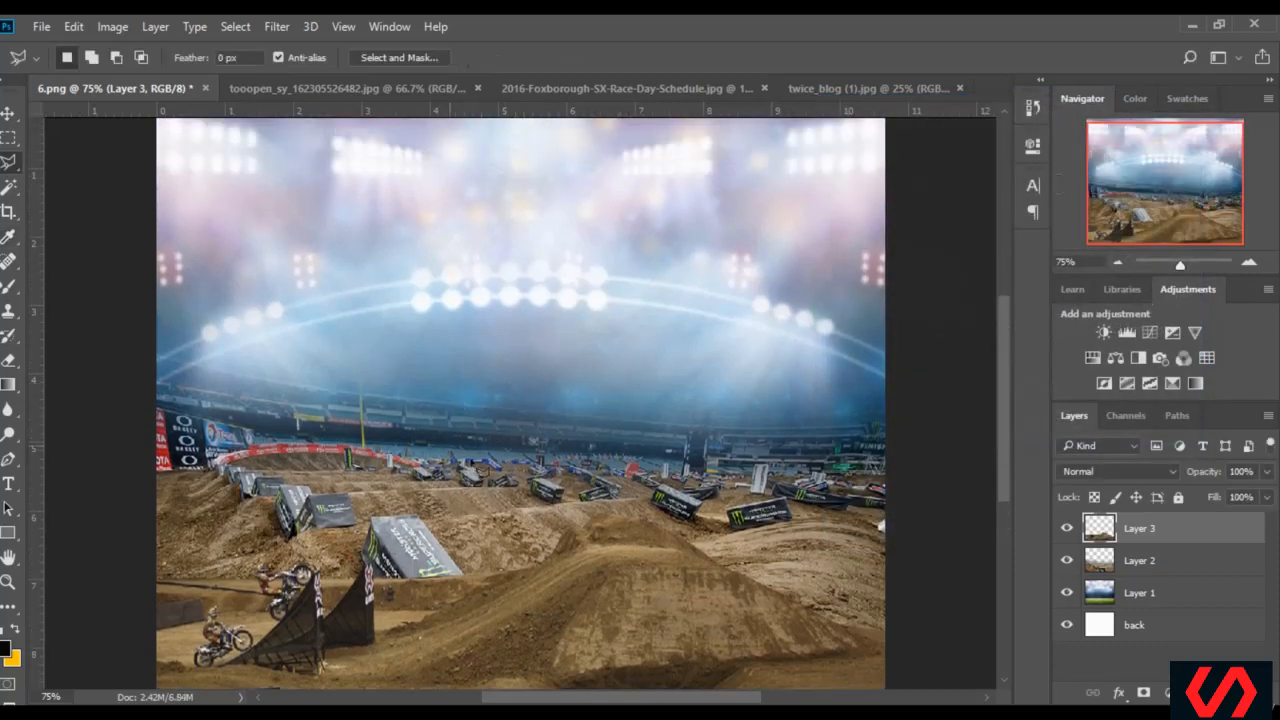
Open the motoCrossJump2 (1) image from folder 6 in Adobe Photoshop CC 2018
{"action": "scroll", "coordinate": [597, 436], "scroll_direction": "up", "scroll_amount": 1}
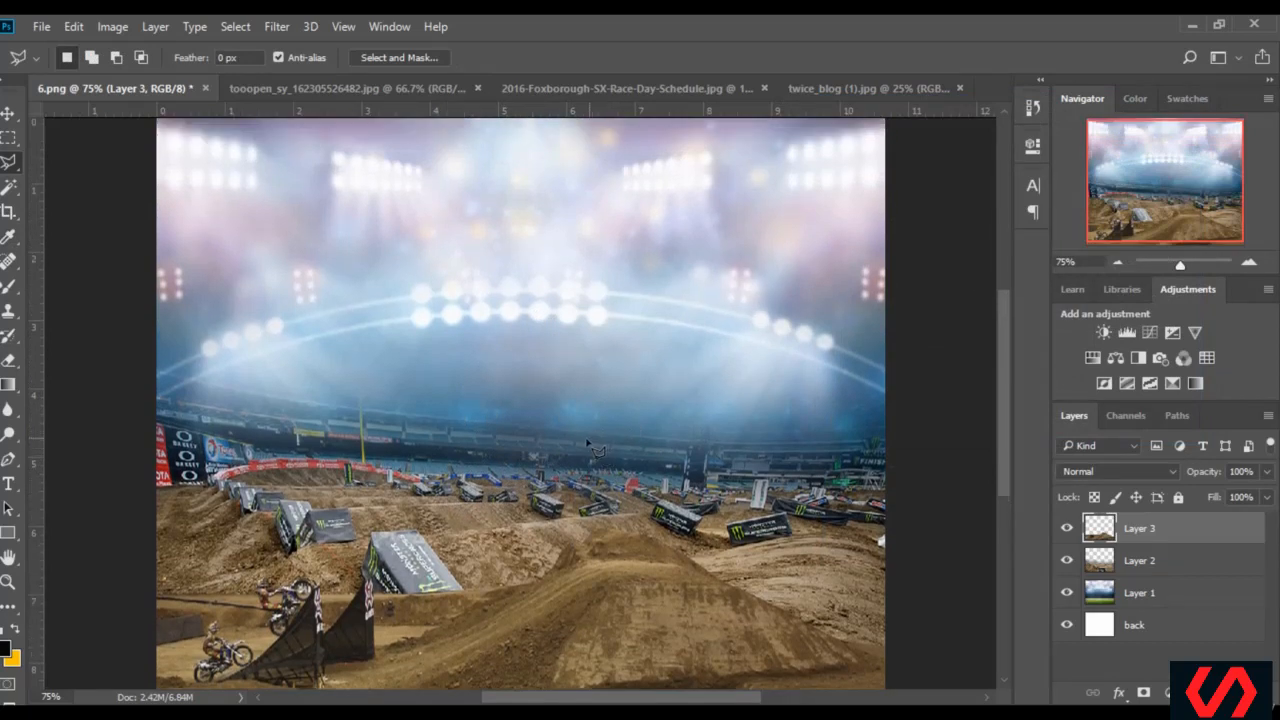
{"action": "scroll", "coordinate": [555, 455], "scroll_direction": "down", "scroll_amount": 2}
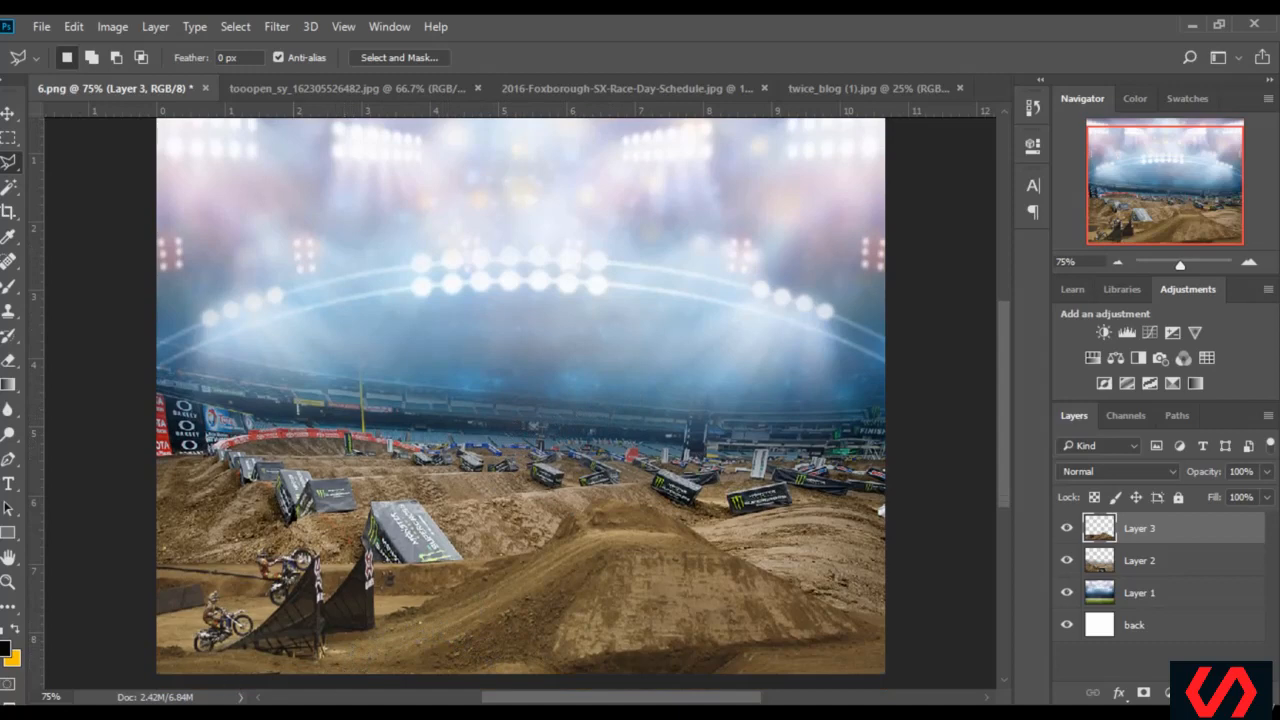
{"action": "key", "text": "alt+Tab"}
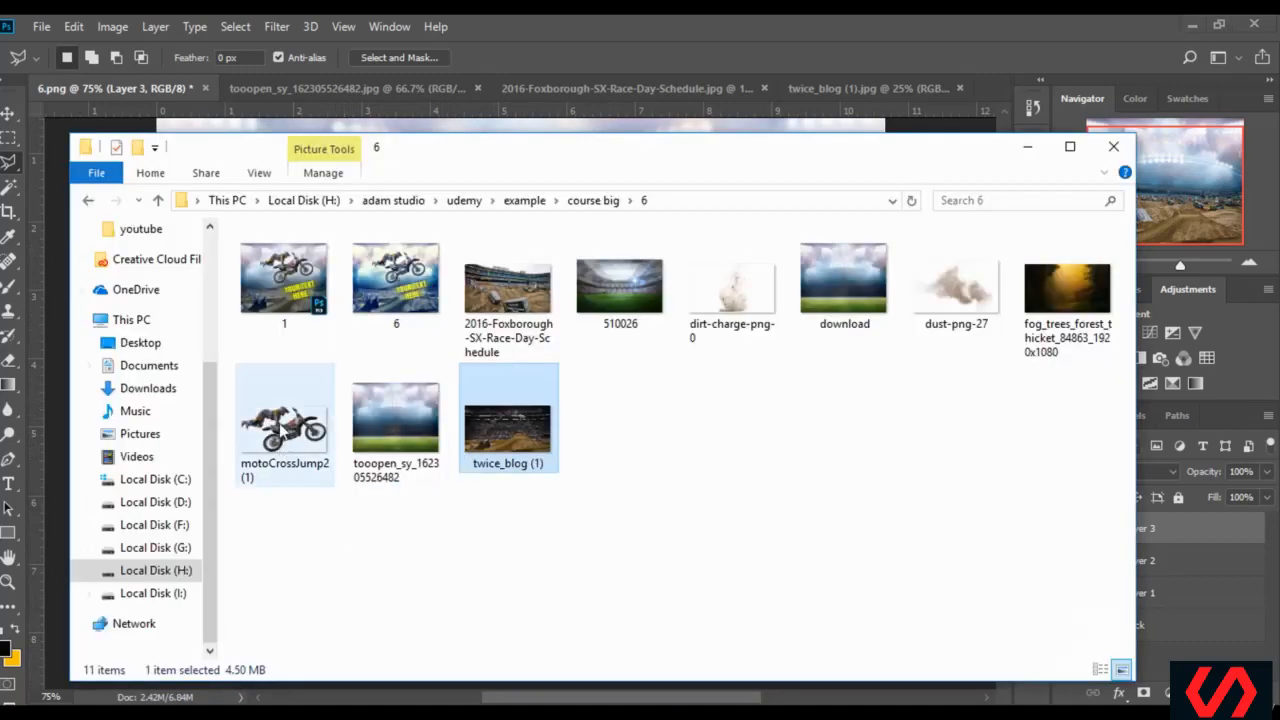
{"action": "double_click", "coordinate": [284, 425]}
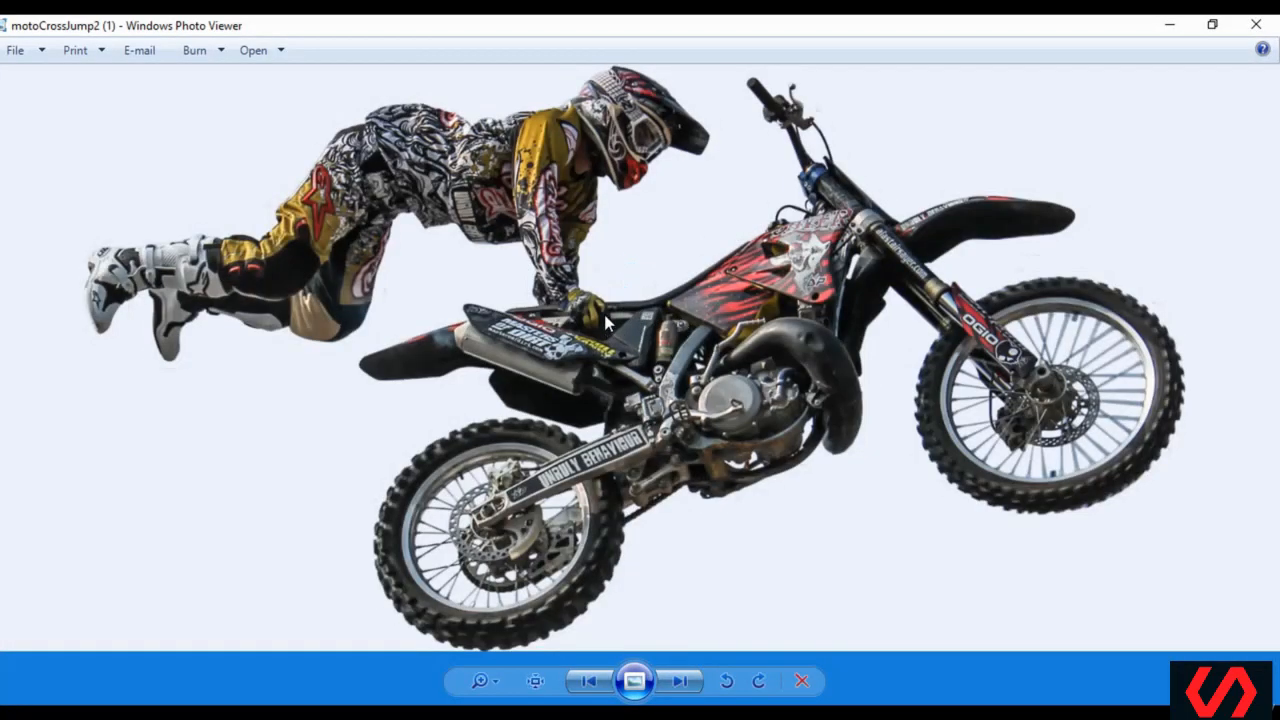
{"action": "right_click", "coordinate": [605, 322]}
{"action": "mouse_move", "coordinate": [714, 327]}
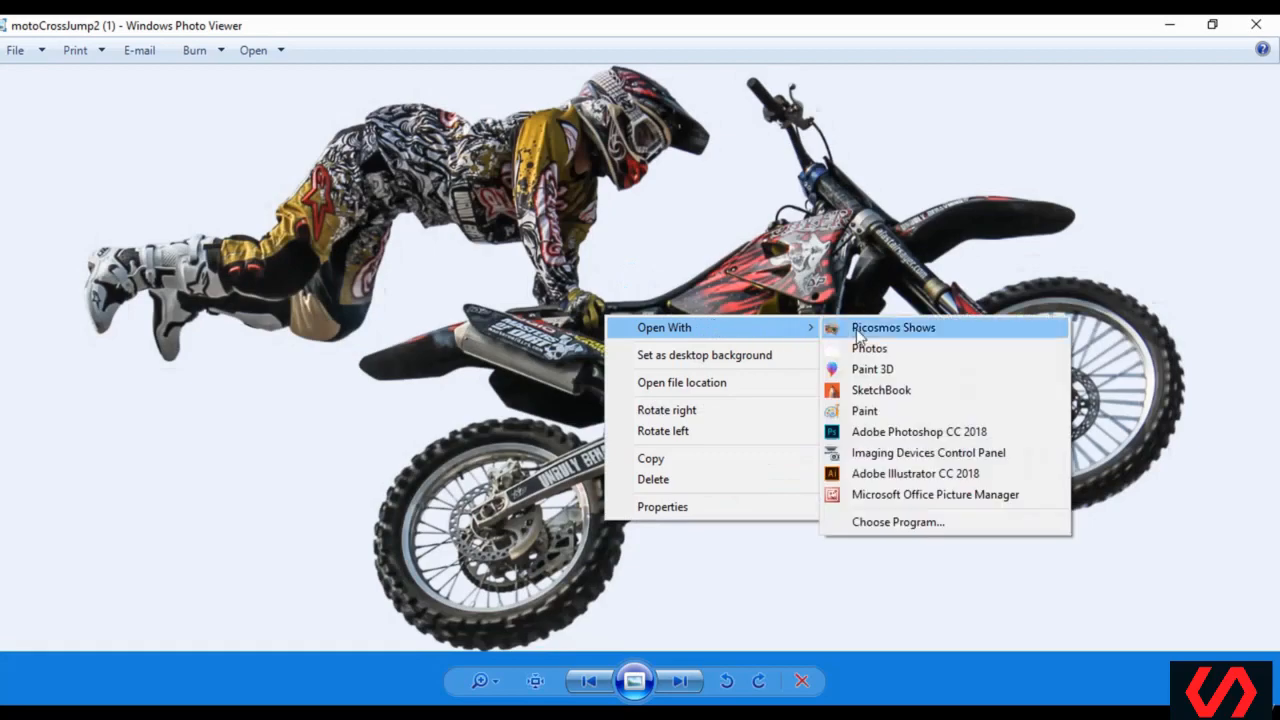
{"action": "left_click", "coordinate": [887, 432]}
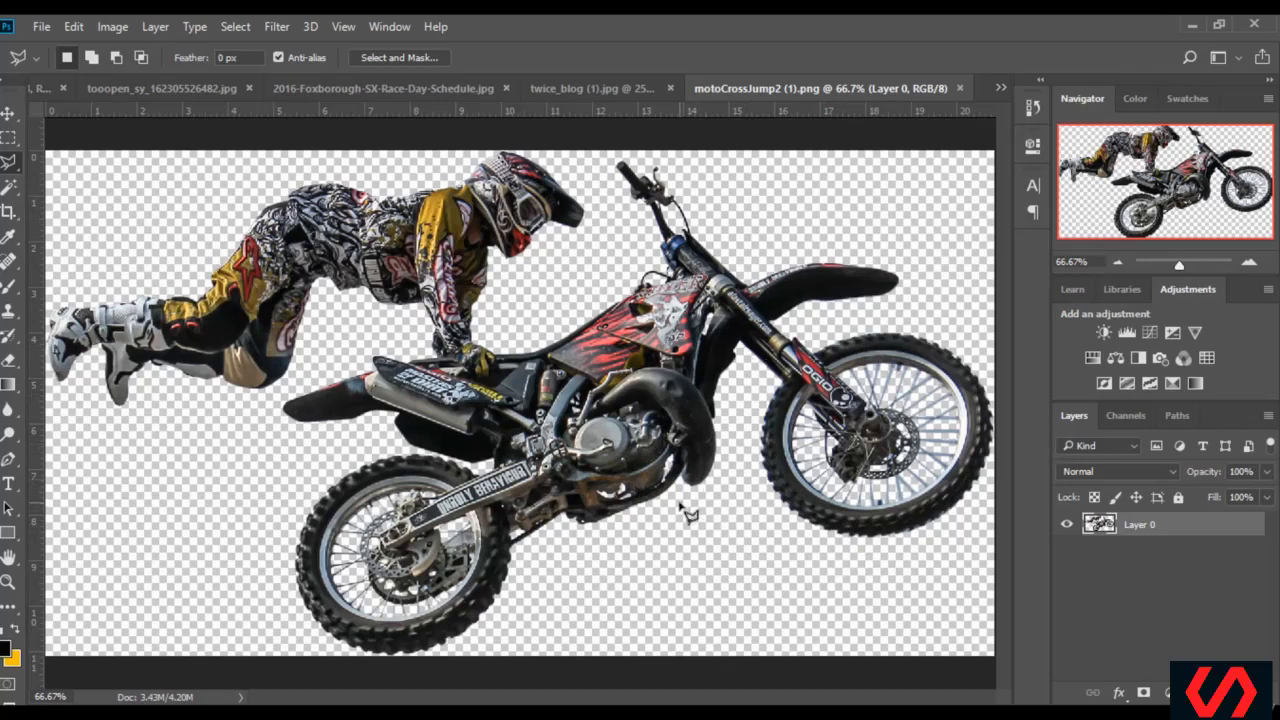
Close the twice_blog (1) and 2016-Foxborough-SX-Race-Day-Schedule images, and copy the motocross rider into 6.png as a new layer above Layer 3
{"action": "left_click", "coordinate": [6, 113]}
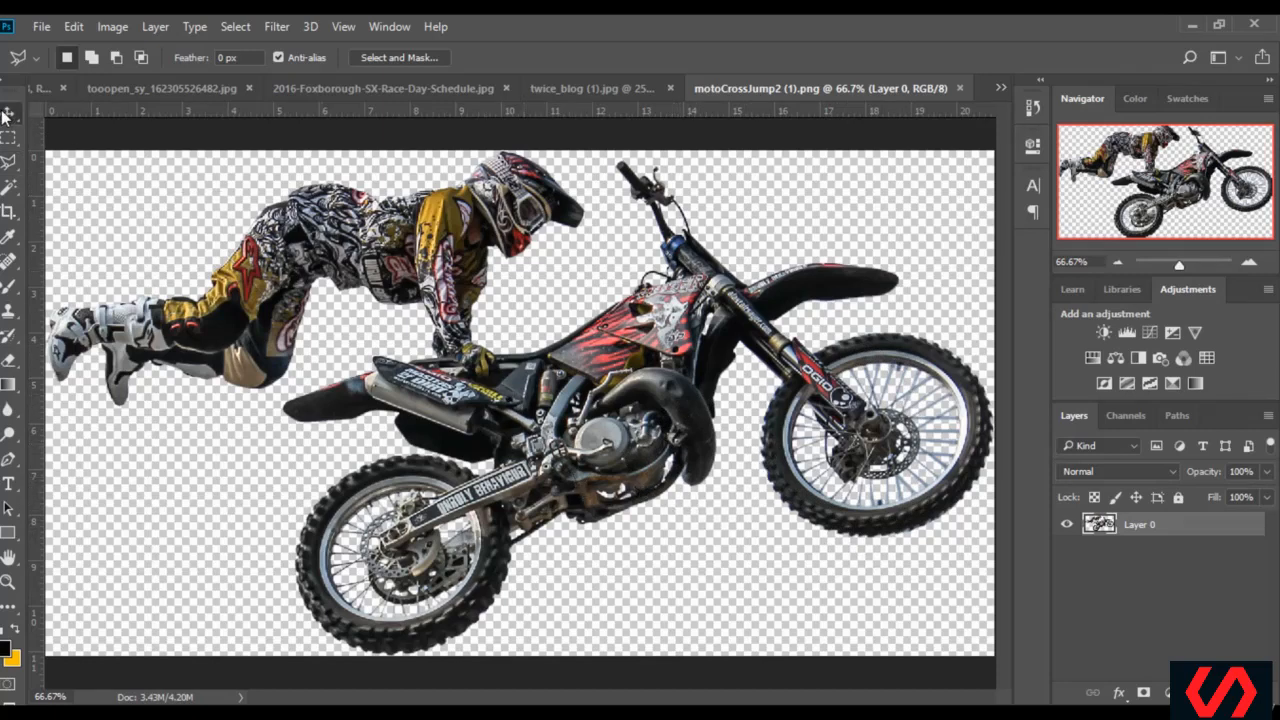
{"action": "left_click", "coordinate": [669, 88]}
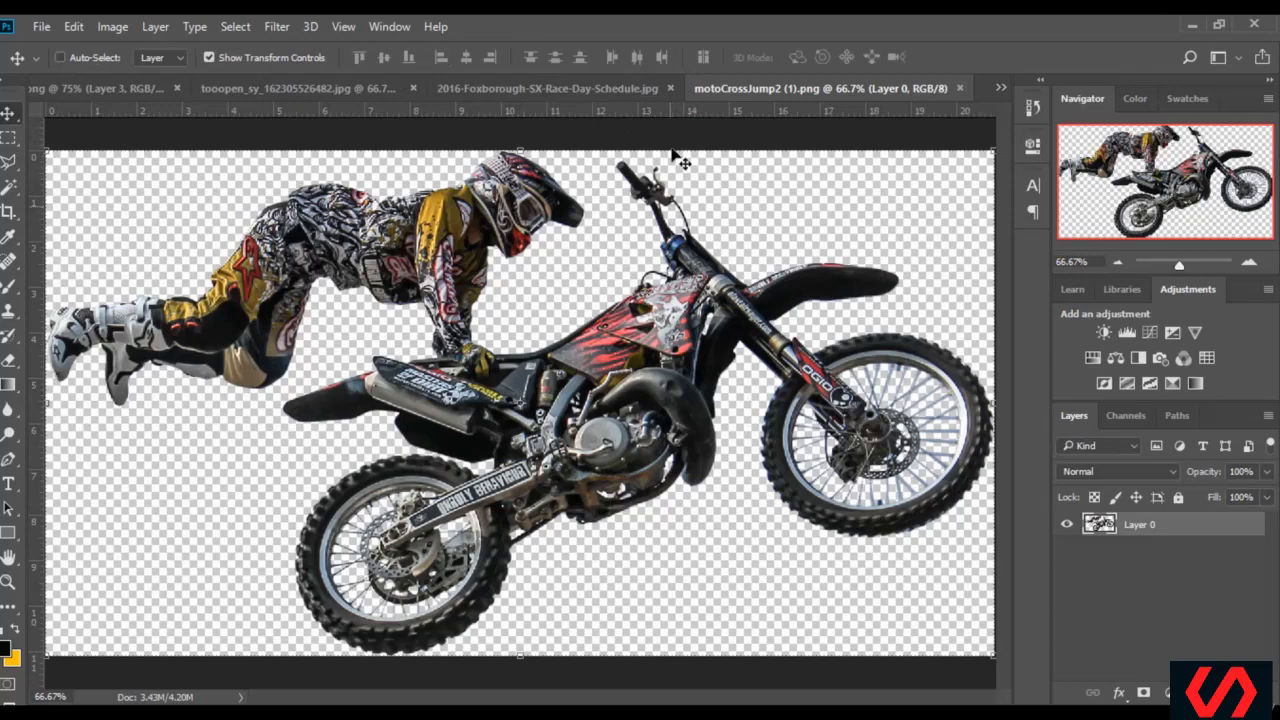
{"action": "left_click", "coordinate": [671, 88]}
{"action": "left_click_drag", "start_coordinate": [431, 185], "coordinate": [522, 355]}
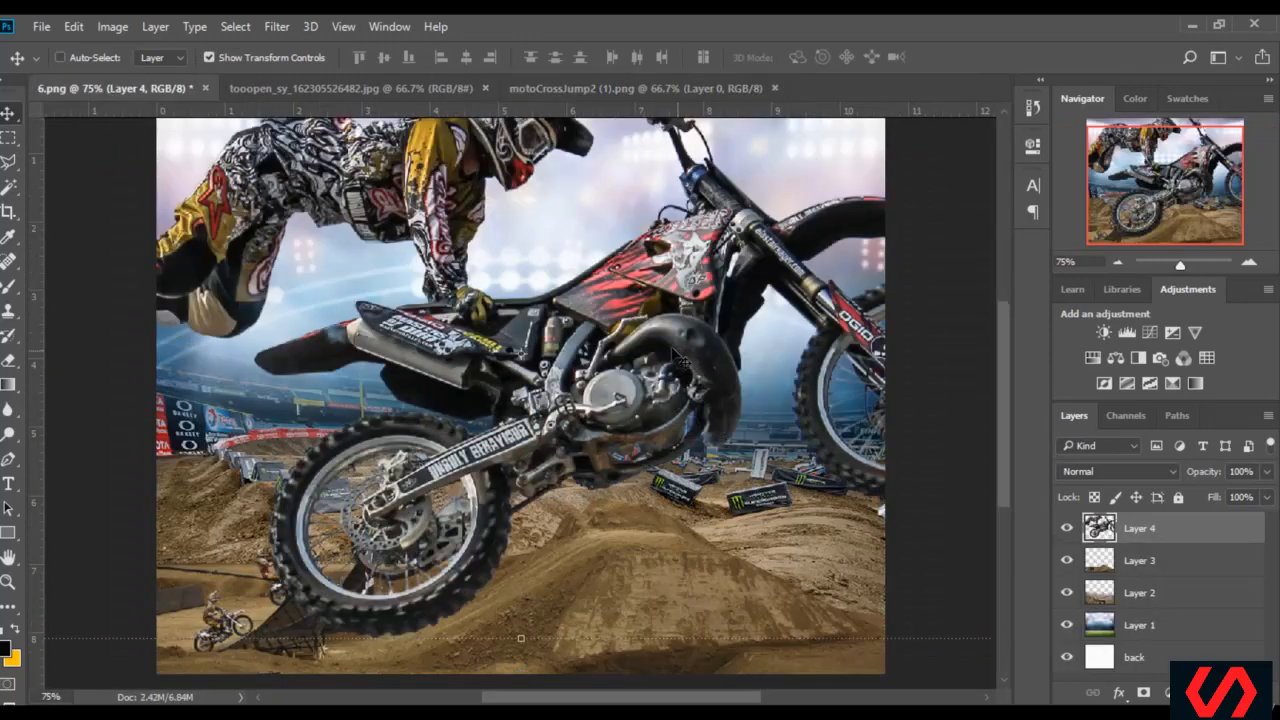
Scale the motocross rider on Layer 4 to about 38.93% width and 49.06% height, and position it in the air above the track
{"action": "scroll", "coordinate": [672, 350], "scroll_direction": "up", "scroll_amount": 3}
{"action": "left_click_drag", "start_coordinate": [687, 314], "coordinate": [563, 359]}
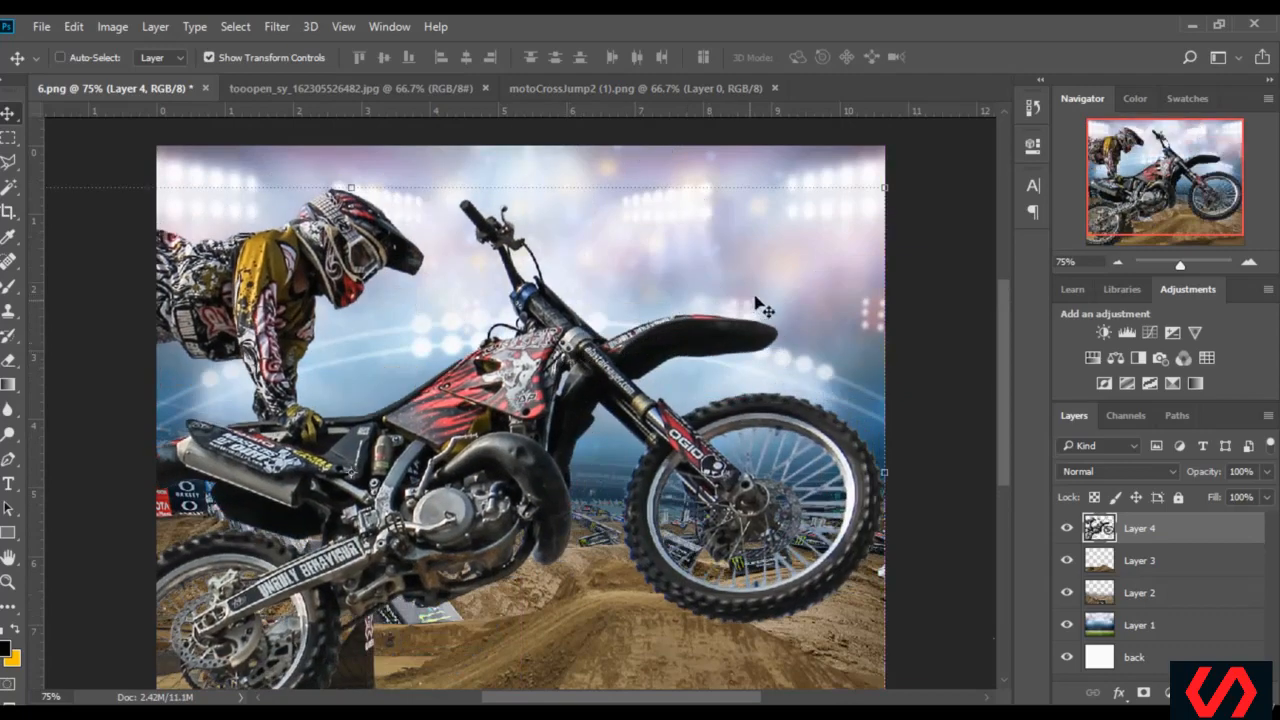
{"action": "left_click_drag", "start_coordinate": [886, 190], "coordinate": [397, 398]}
{"action": "left_click_drag", "start_coordinate": [305, 484], "coordinate": [714, 270]}
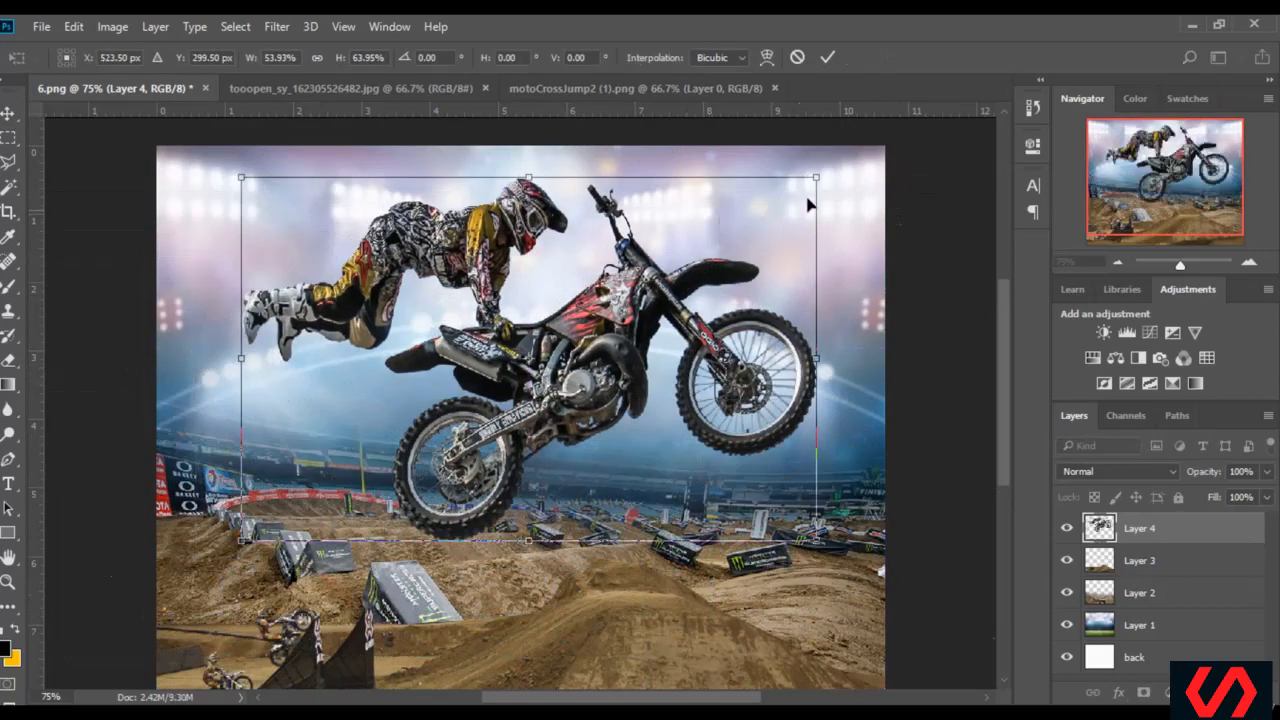
{"action": "left_click_drag", "start_coordinate": [815, 178], "coordinate": [650, 276]}
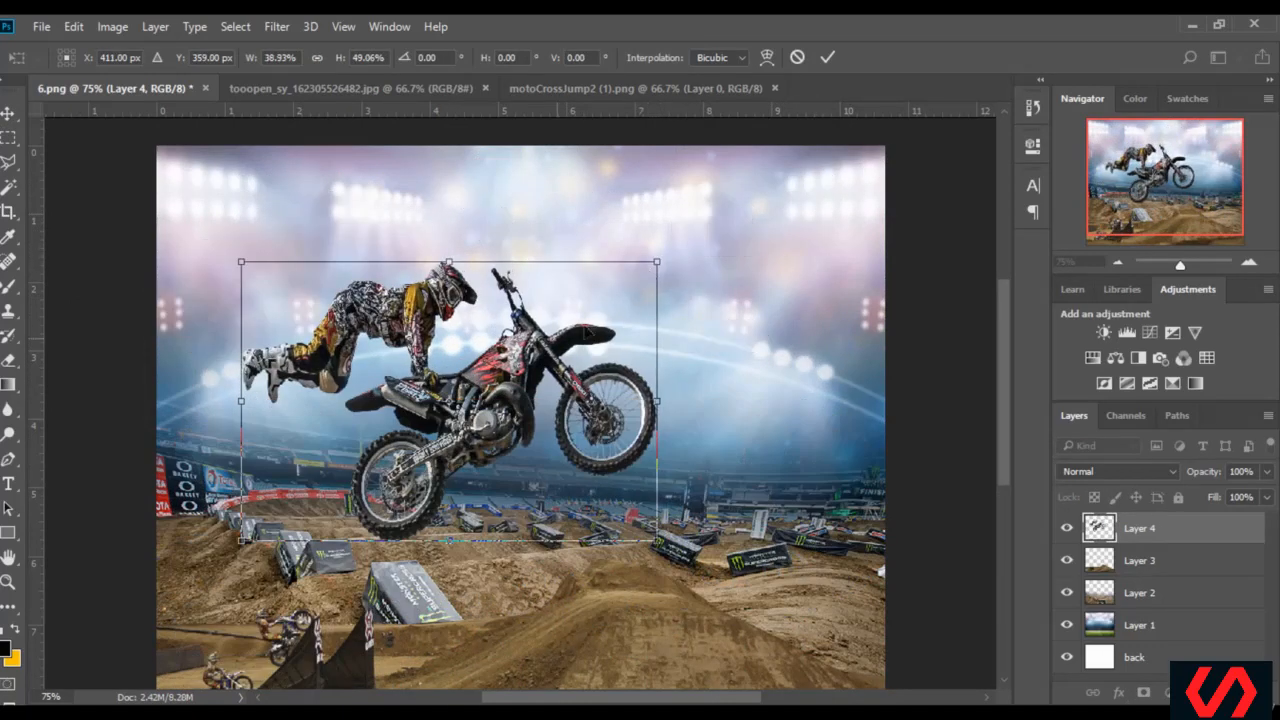
{"action": "left_click_drag", "start_coordinate": [557, 269], "coordinate": [645, 215]}
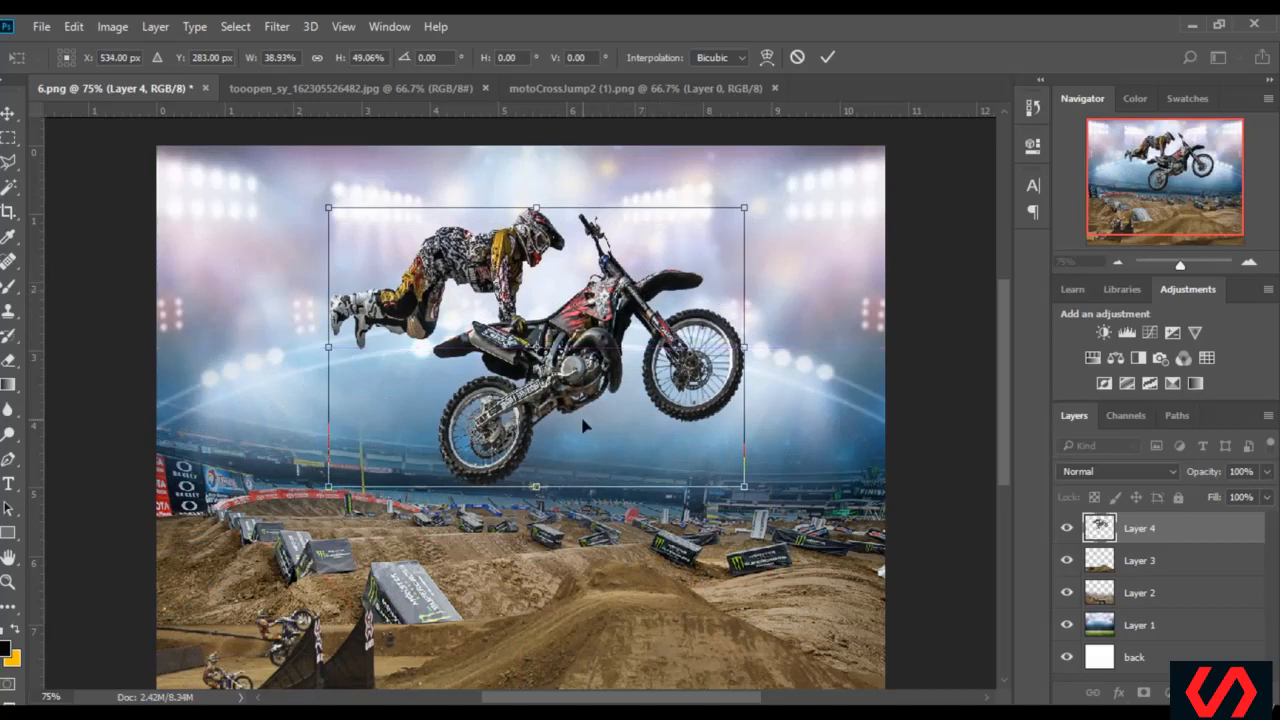
Shrink the rider to about 35.73% width and 45.56% height centred over the dirt ramp, and hide the transform controls
{"action": "scroll", "coordinate": [585, 420], "scroll_direction": "down", "scroll_amount": 2}
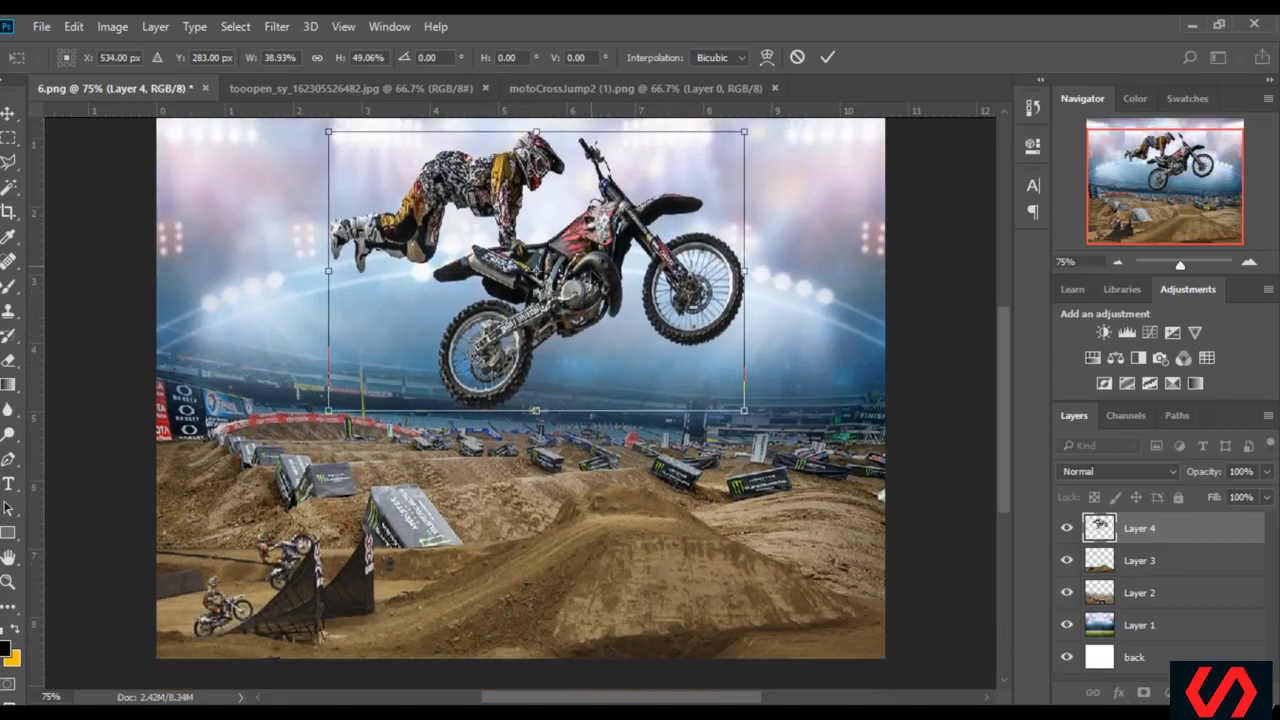
{"action": "scroll", "coordinate": [595, 281], "scroll_direction": "up", "scroll_amount": 1}
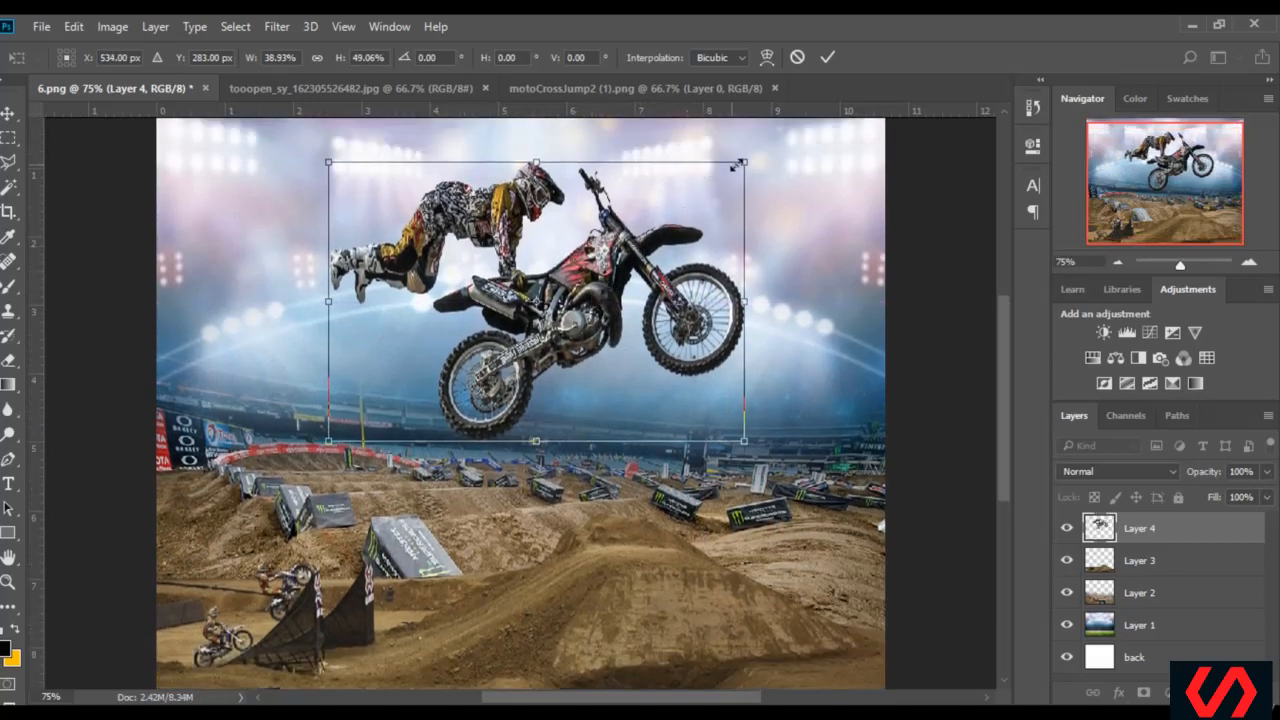
{"action": "left_click_drag", "start_coordinate": [737, 166], "coordinate": [712, 182]}
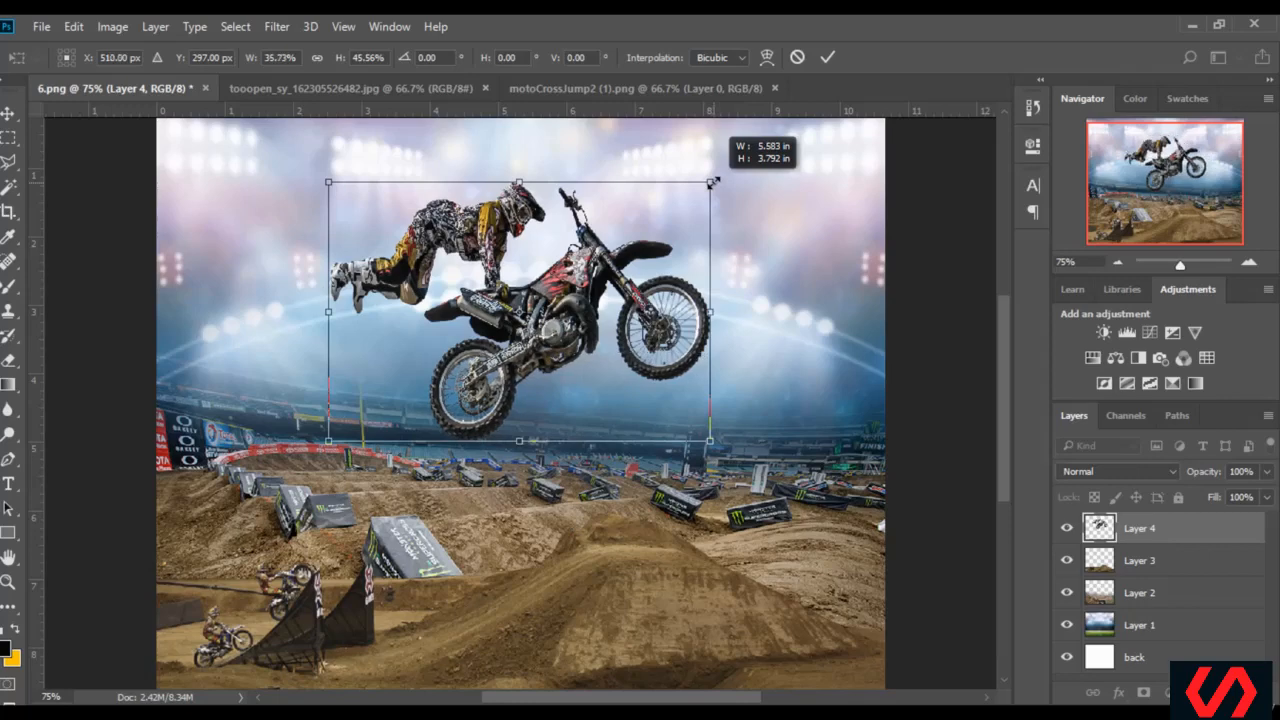
{"action": "left_click_drag", "start_coordinate": [592, 283], "coordinate": [620, 289]}
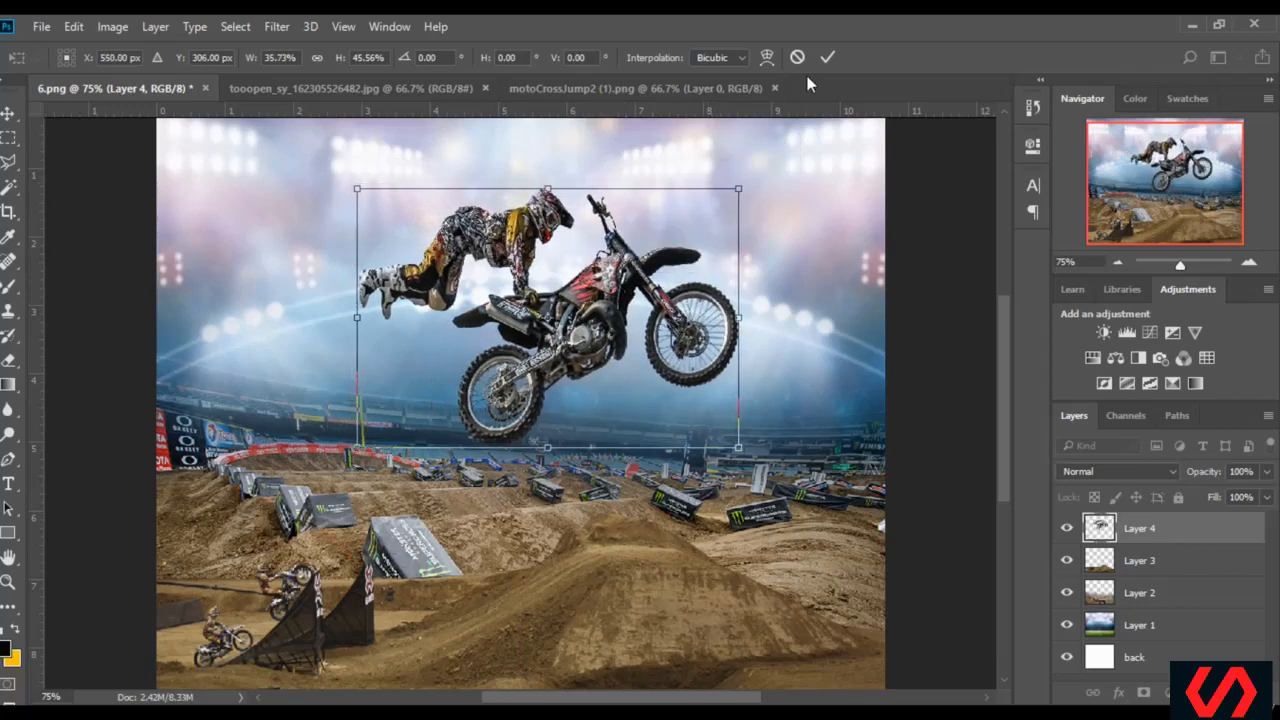
{"action": "left_click", "coordinate": [827, 57]}
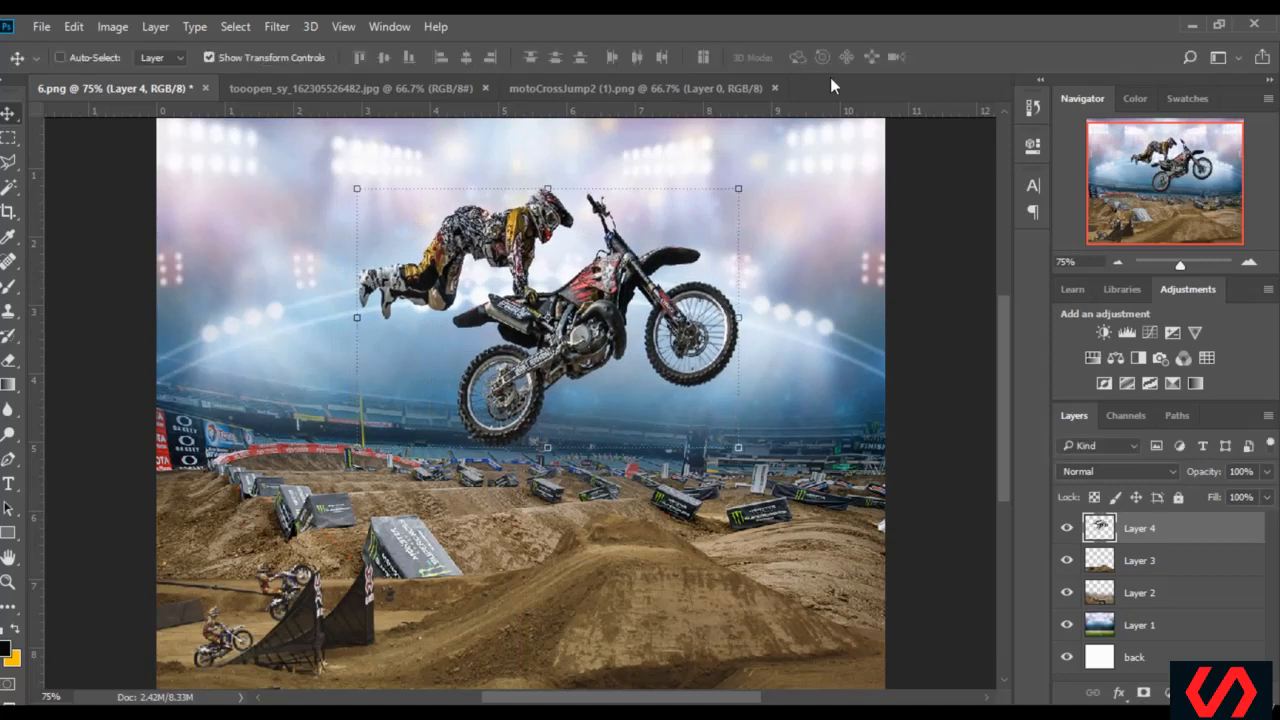
{"action": "left_click", "coordinate": [265, 57]}
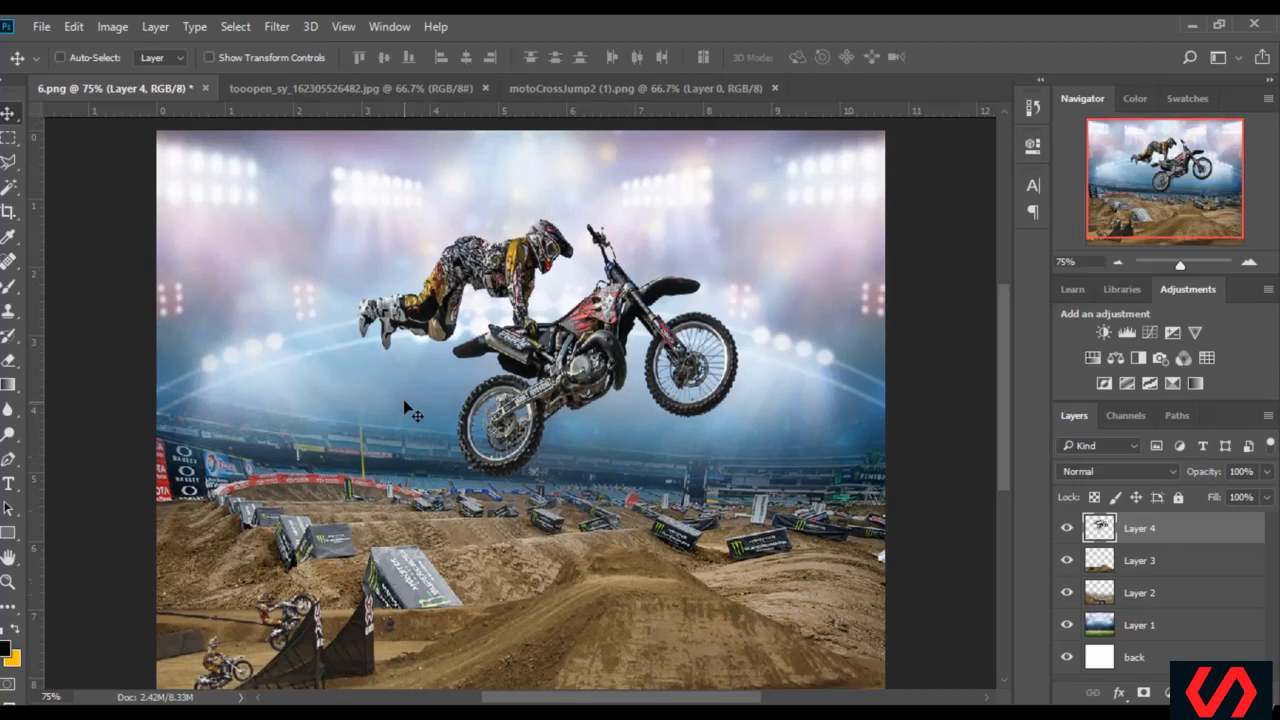
{"action": "scroll", "coordinate": [413, 400], "scroll_direction": "down", "scroll_amount": 2}
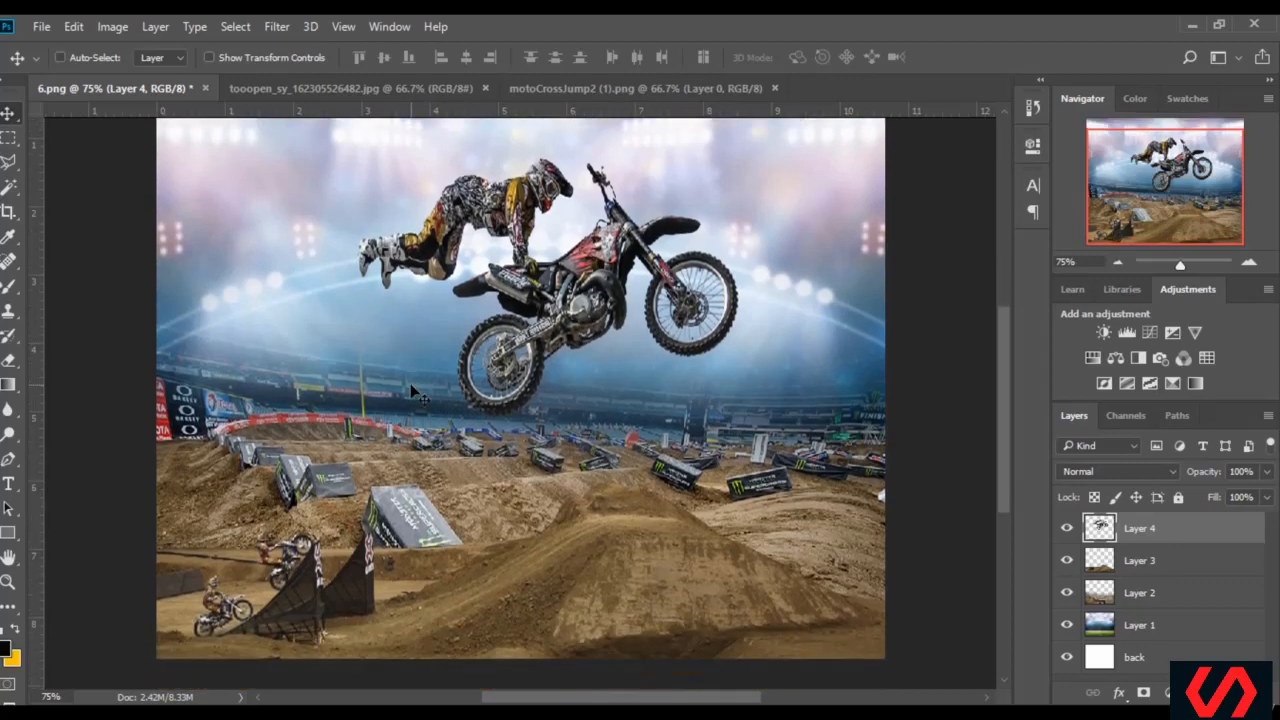
{"action": "scroll", "coordinate": [430, 405], "scroll_direction": "up", "scroll_amount": 1}
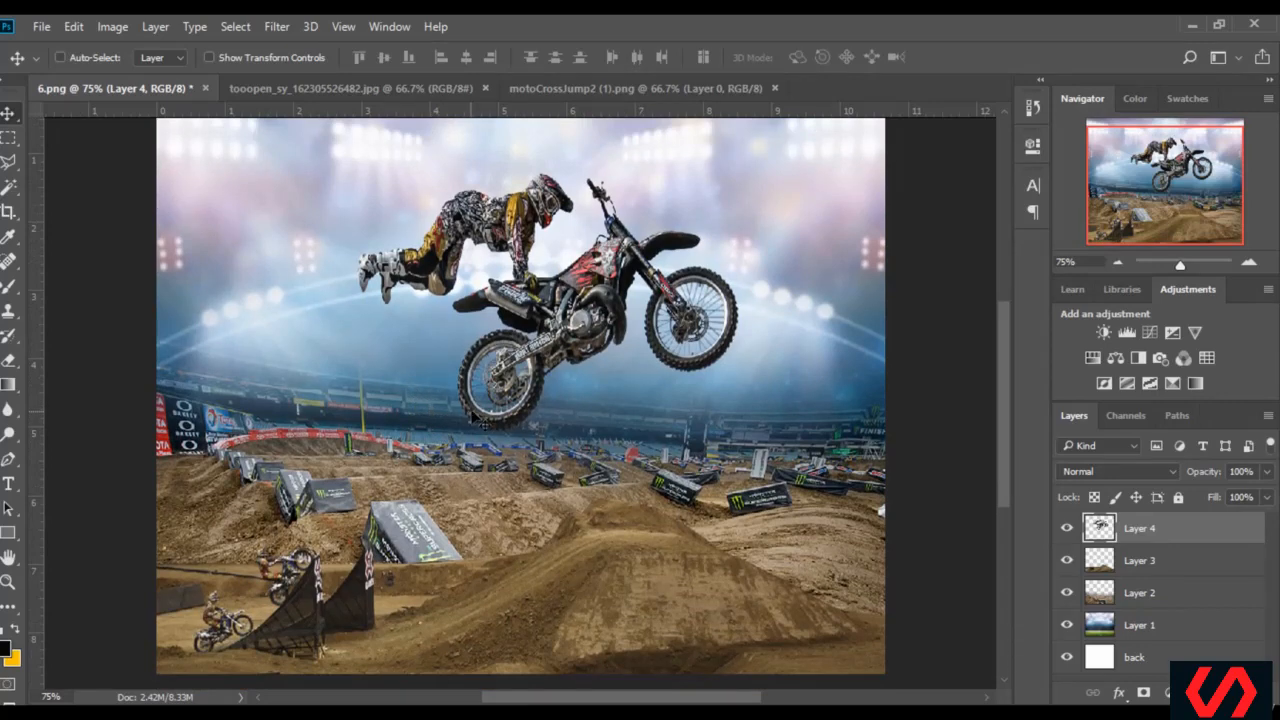
{"action": "scroll", "coordinate": [655, 400], "scroll_direction": "up", "scroll_amount": 2}
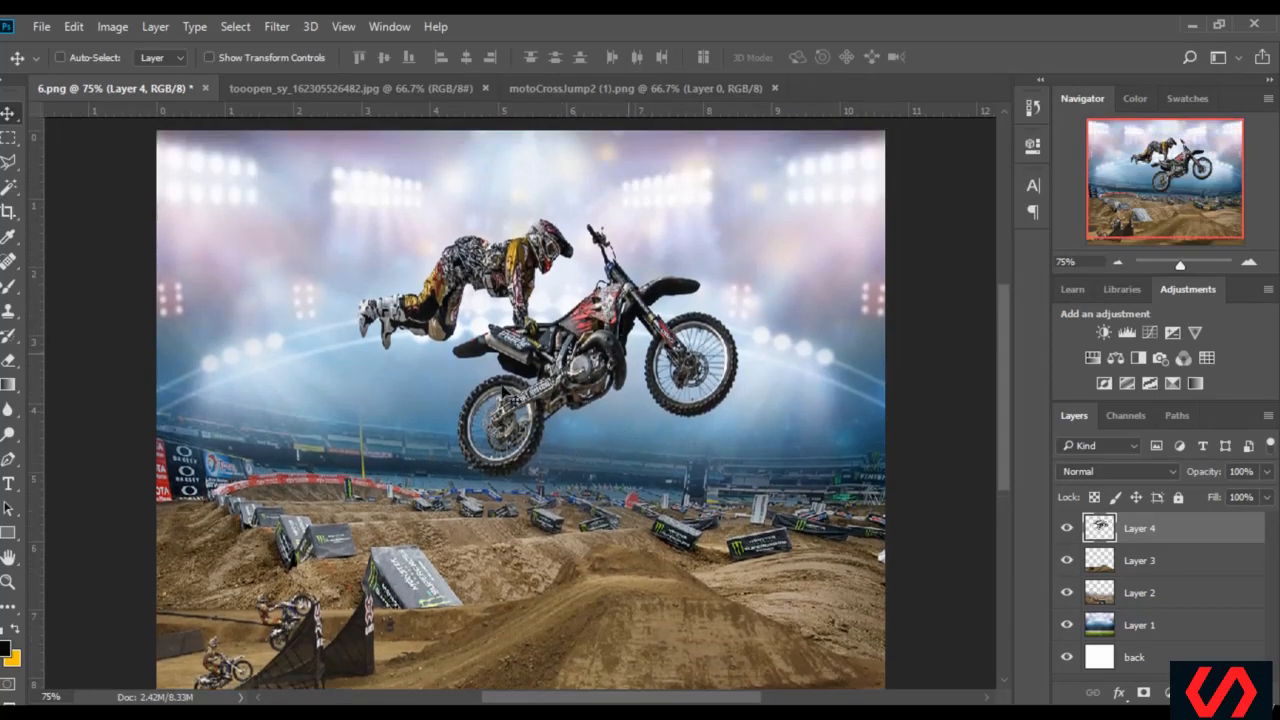
{"action": "scroll", "coordinate": [587, 361], "scroll_direction": "down", "scroll_amount": 2}
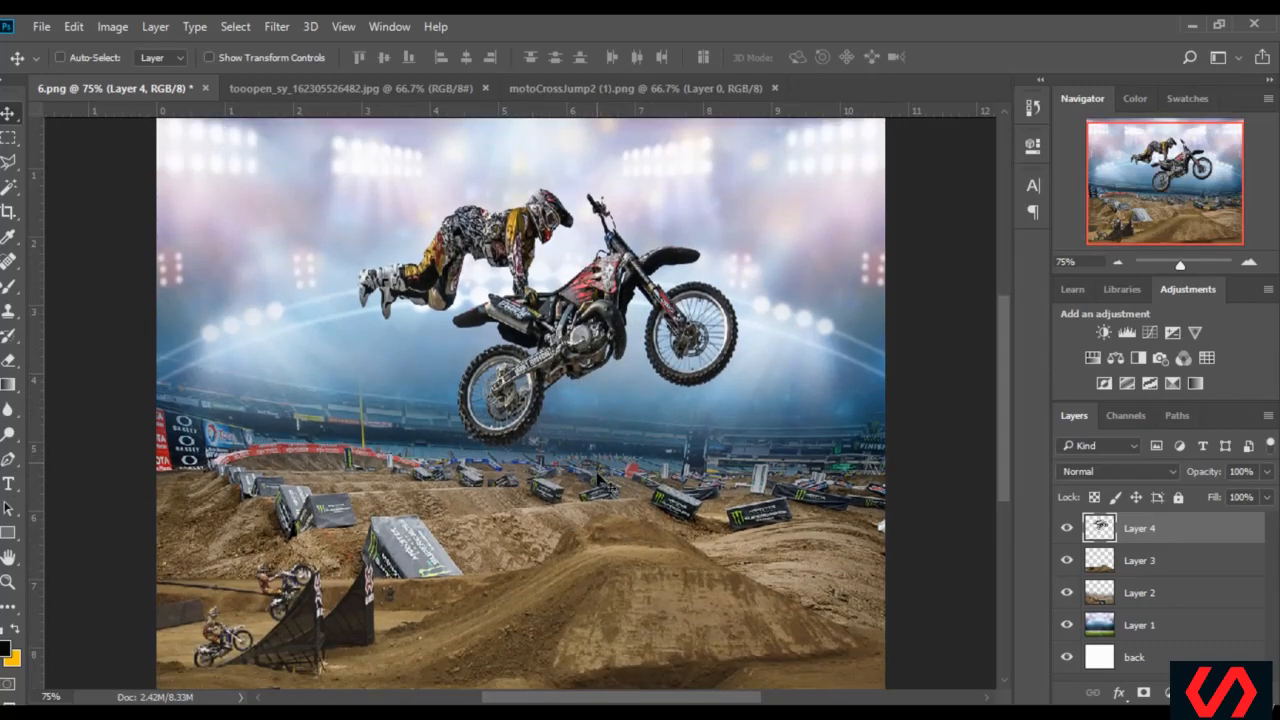
Add a 48 pt text layer below the bike reading "YOUR TEXT" with "HERE" on a second line
{"action": "left_click", "coordinate": [8, 485]}
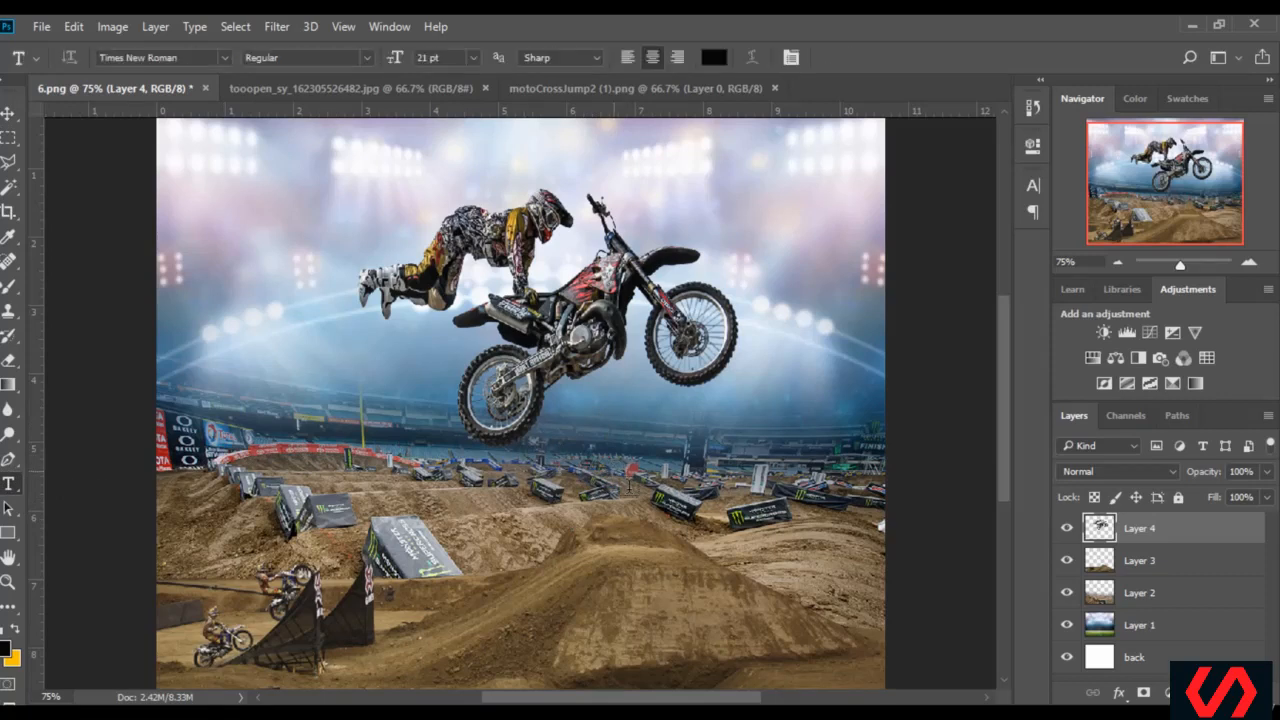
{"action": "left_click", "coordinate": [625, 435]}
{"action": "left_click", "coordinate": [473, 57]}
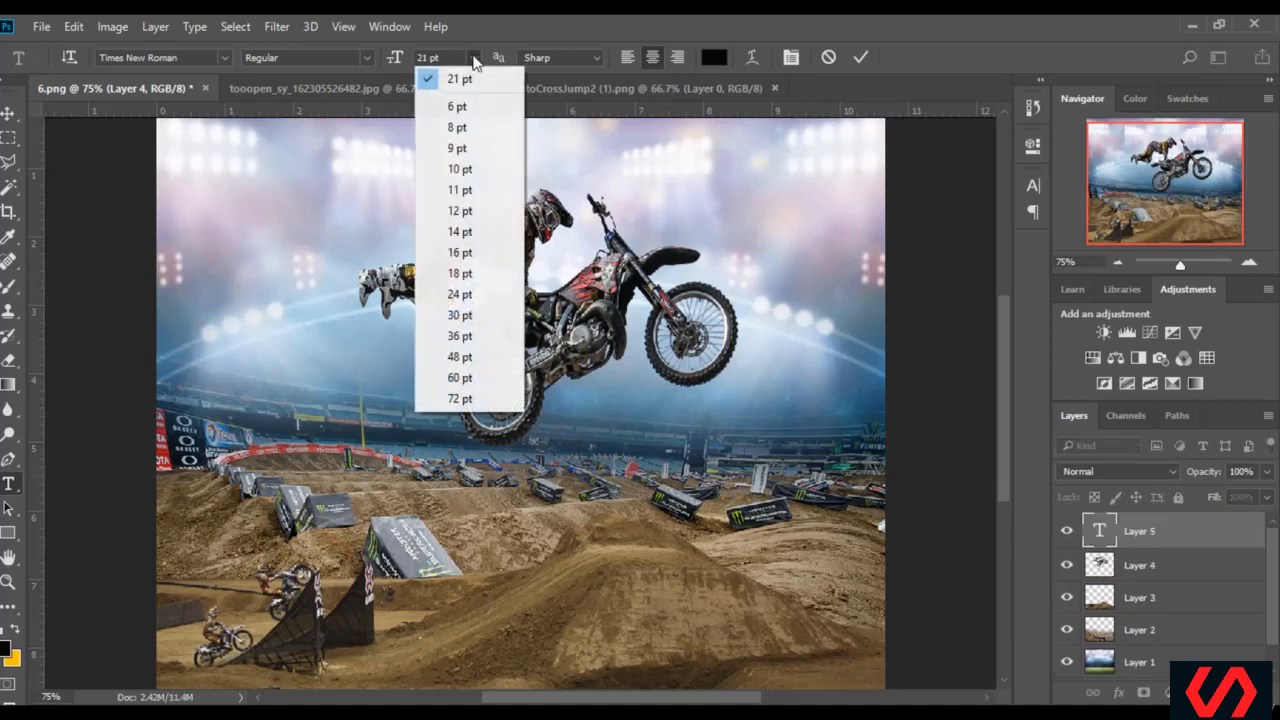
{"action": "left_click", "coordinate": [462, 356]}
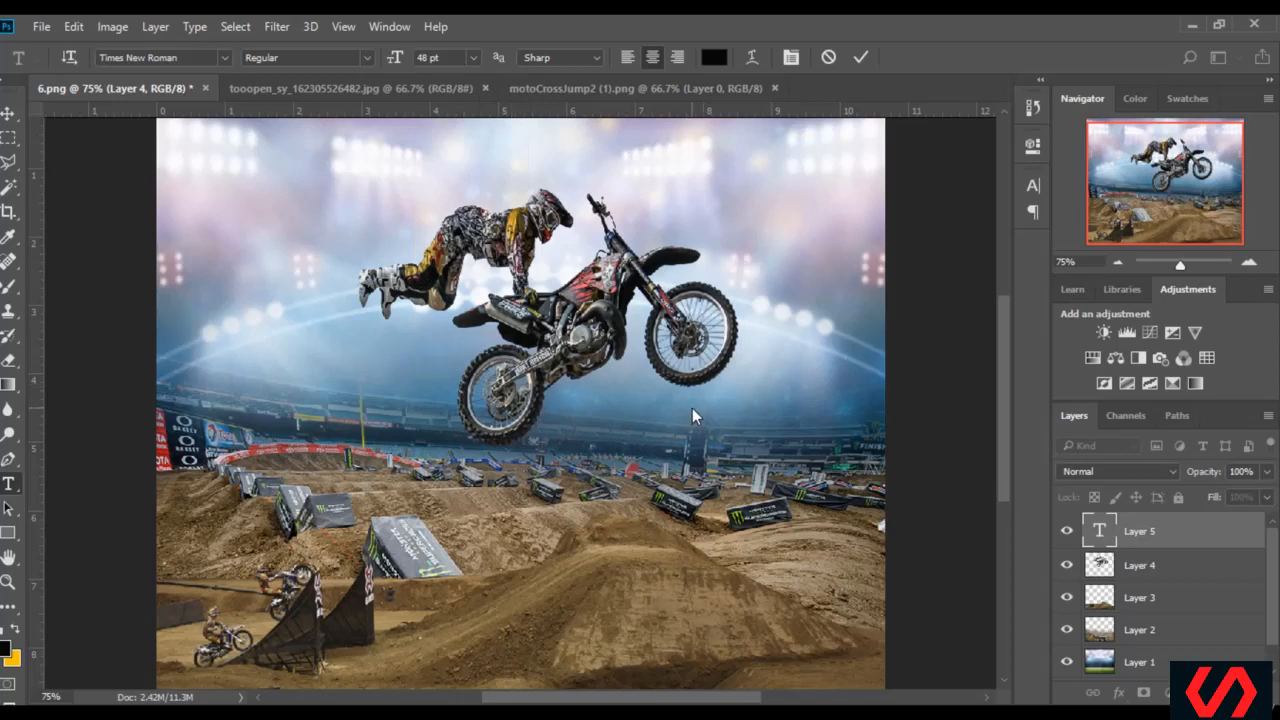
{"action": "type", "text": "YOUR"}
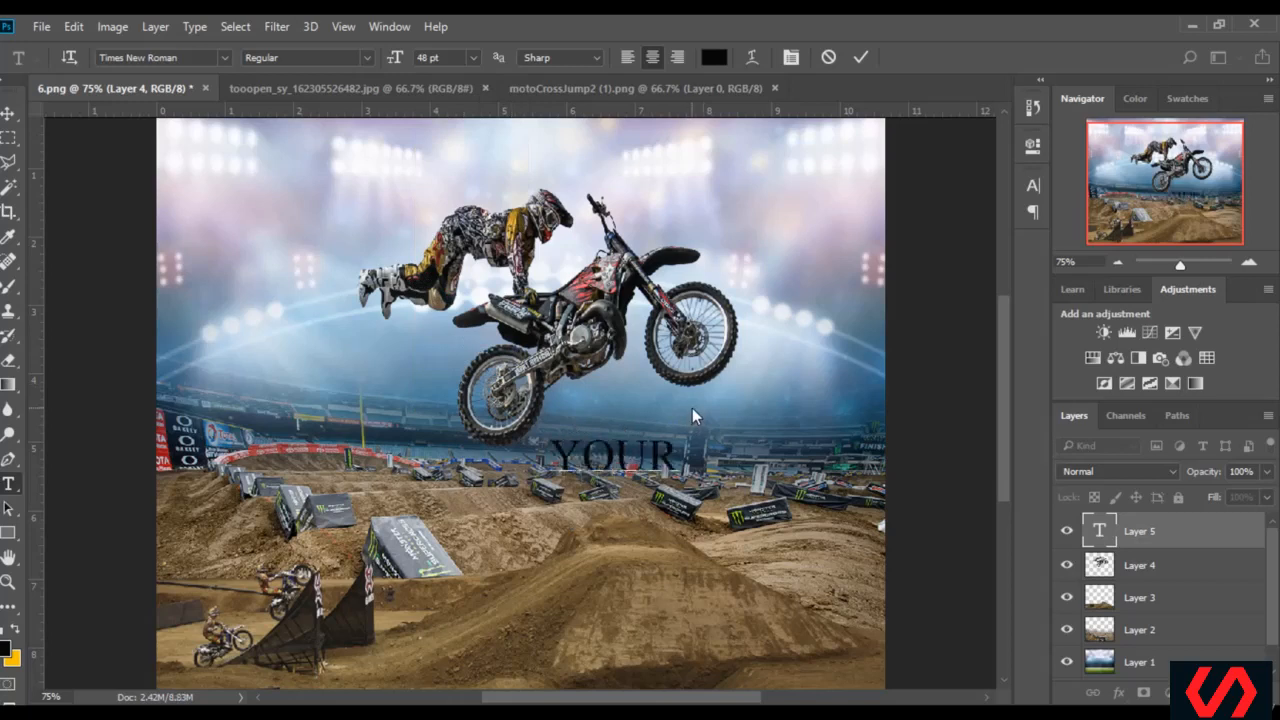
{"action": "type", "text": " TEXT"}
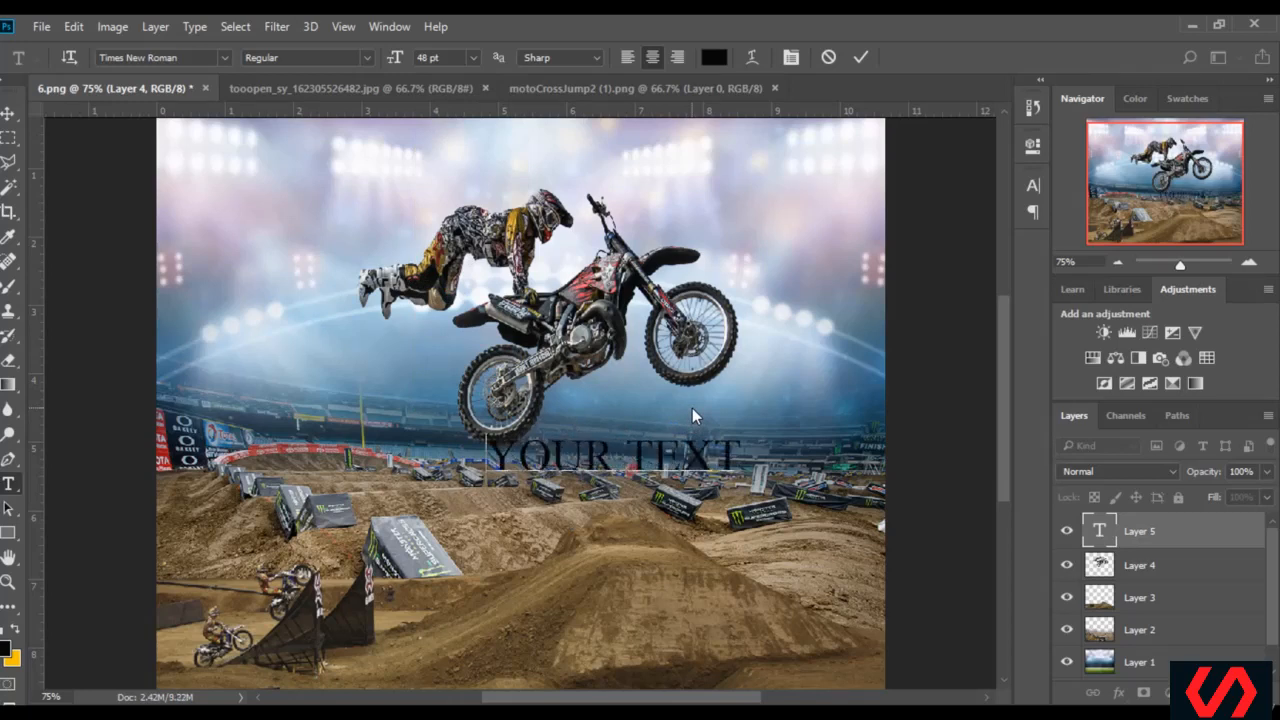
{"action": "key", "text": "Return"}
{"action": "type", "text": "HERE"}
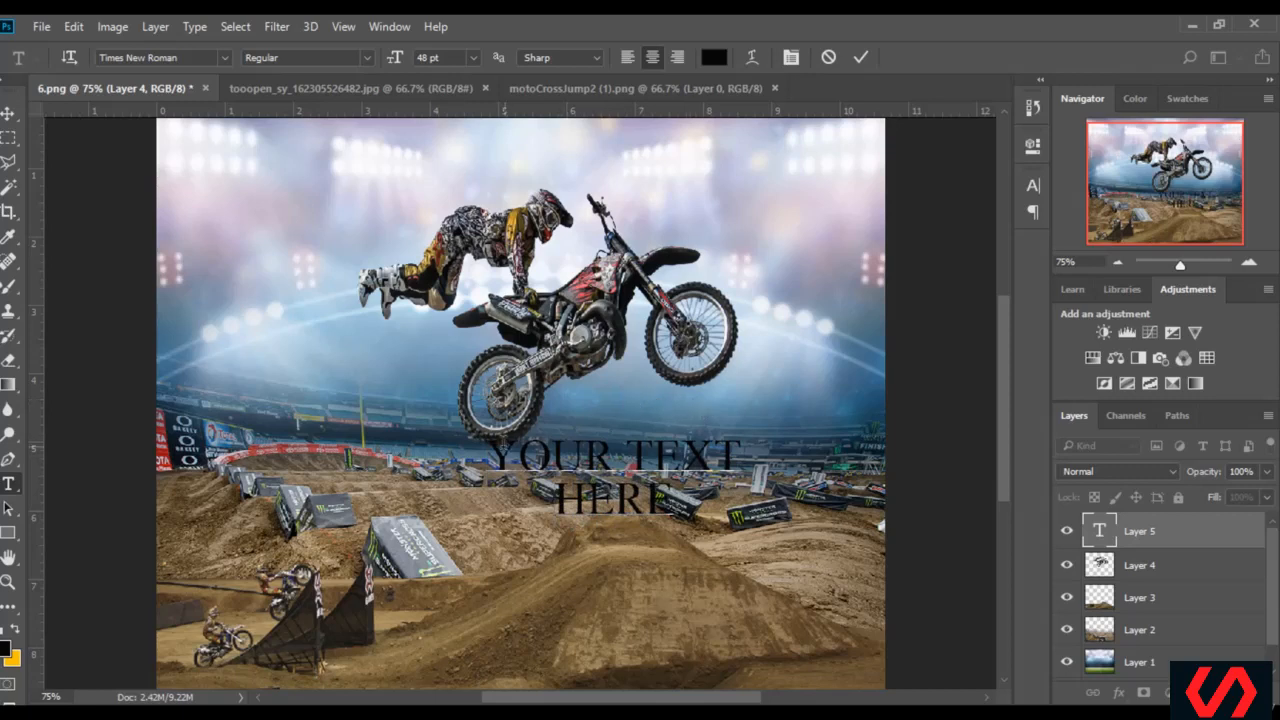
Change the font of the whole YOUR TEXT HERE caption to Bauhaus 93
{"action": "mouse_move", "coordinate": [500, 445]}
{"action": "left_mouse_down"}
{"action": "mouse_move", "coordinate": [650, 497]}
{"action": "mouse_move", "coordinate": [617, 500]}
{"action": "mouse_move", "coordinate": [494, 444]}
{"action": "left_mouse_up"}
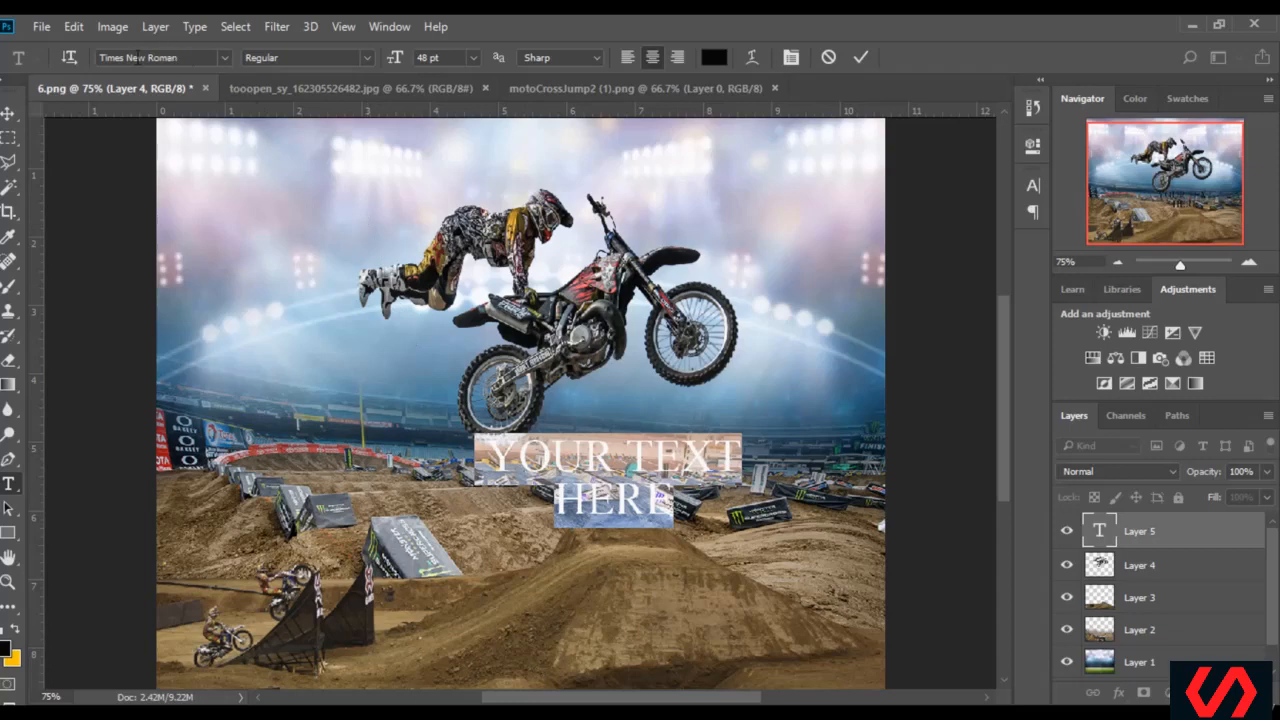
{"action": "left_click", "coordinate": [223, 57]}
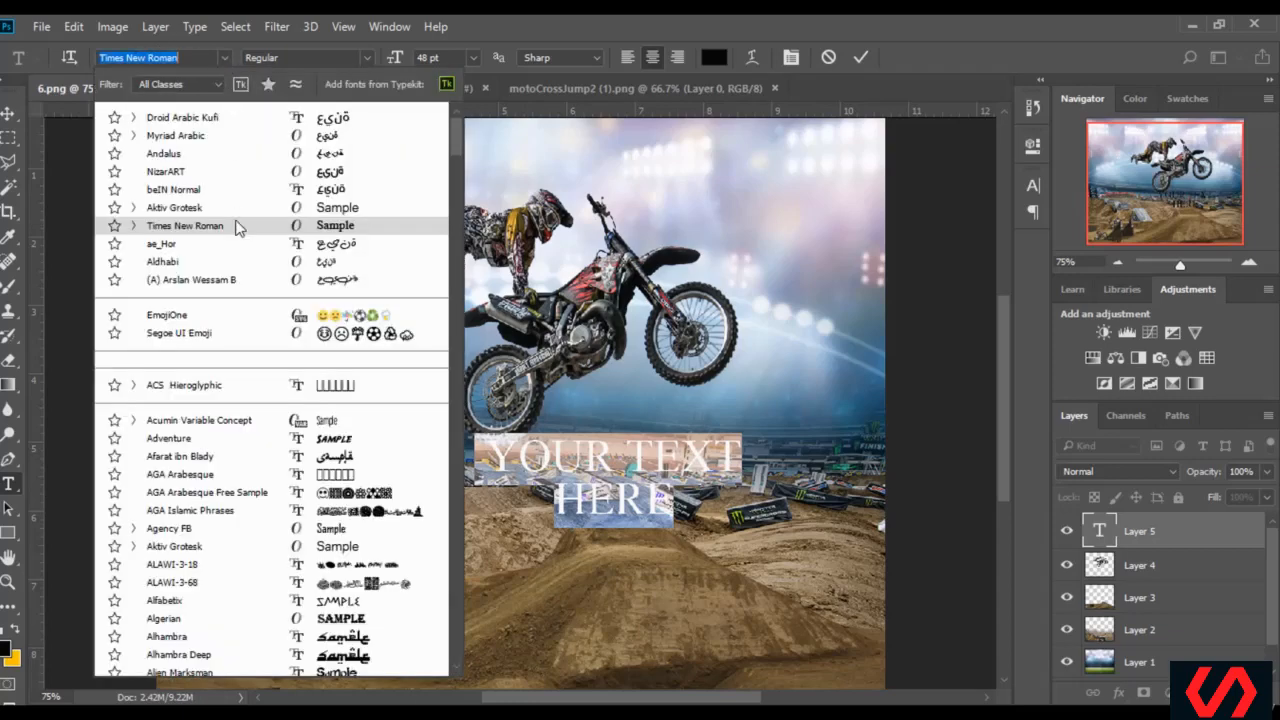
{"action": "scroll", "coordinate": [208, 480], "scroll_direction": "down", "scroll_amount": 1}
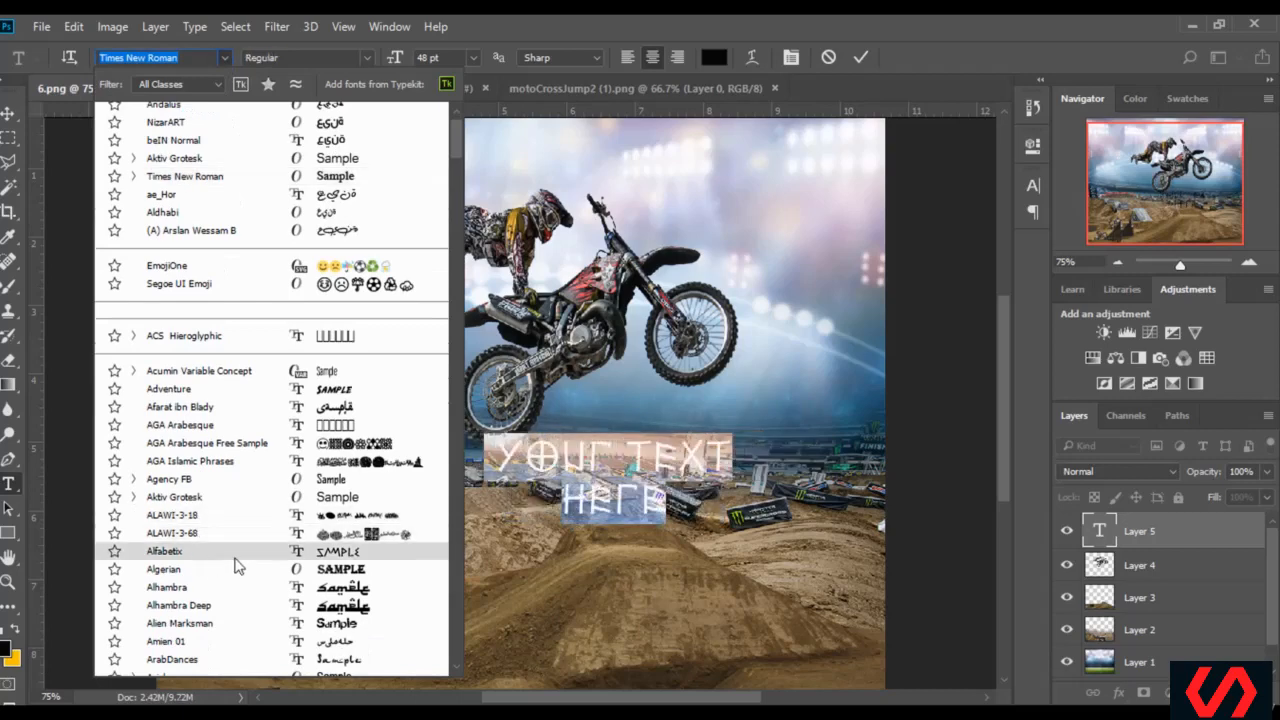
{"action": "scroll", "coordinate": [240, 584], "scroll_direction": "down", "scroll_amount": 1}
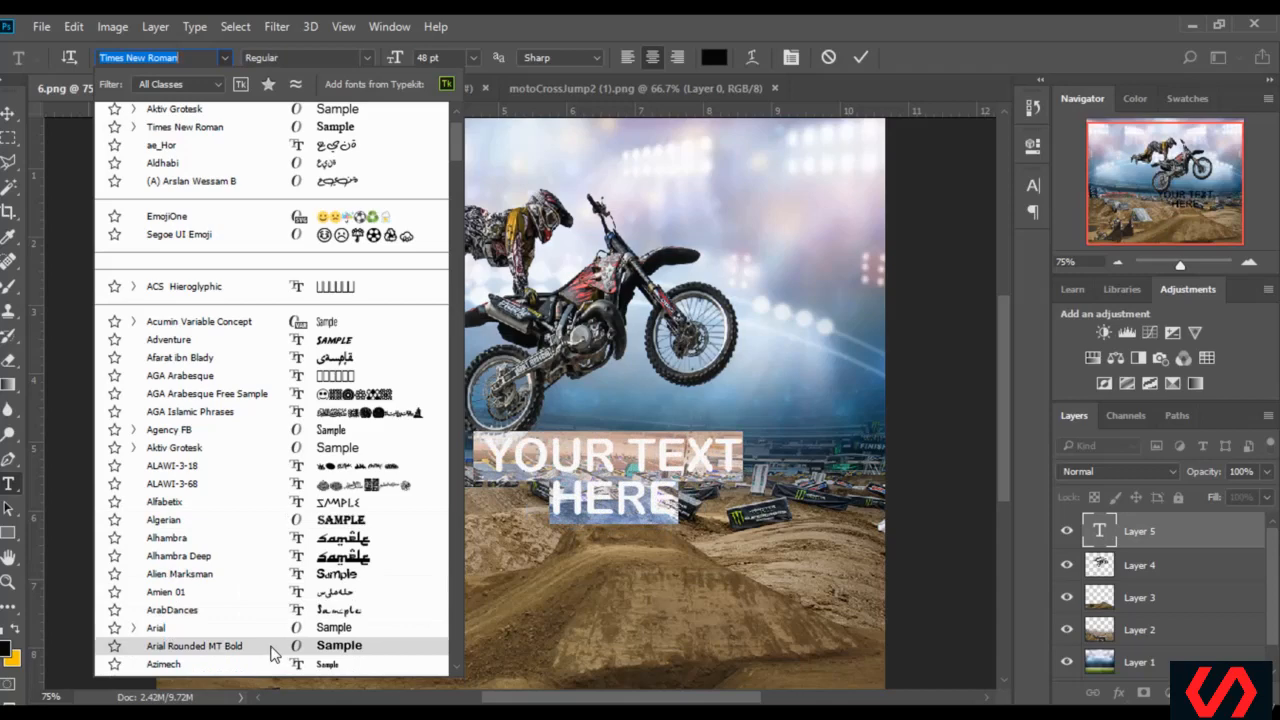
{"action": "scroll", "coordinate": [275, 652], "scroll_direction": "down", "scroll_amount": 1}
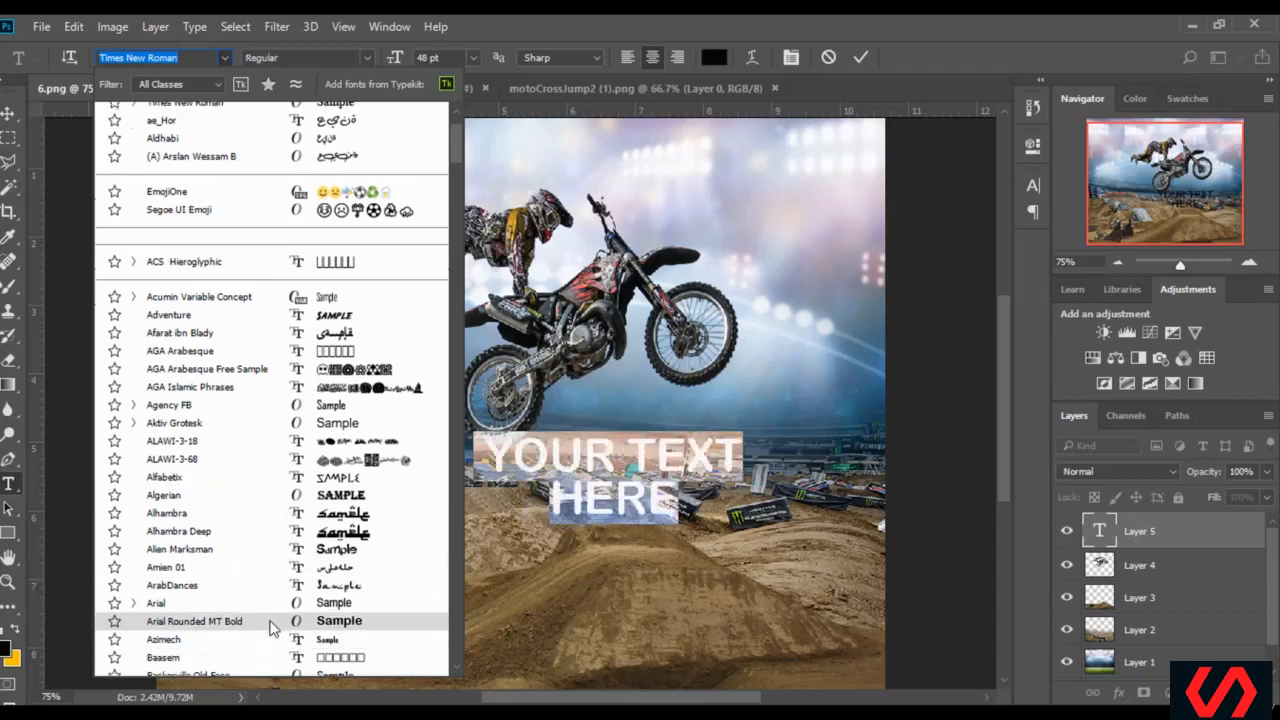
{"action": "scroll", "coordinate": [270, 627], "scroll_direction": "down", "scroll_amount": 2}
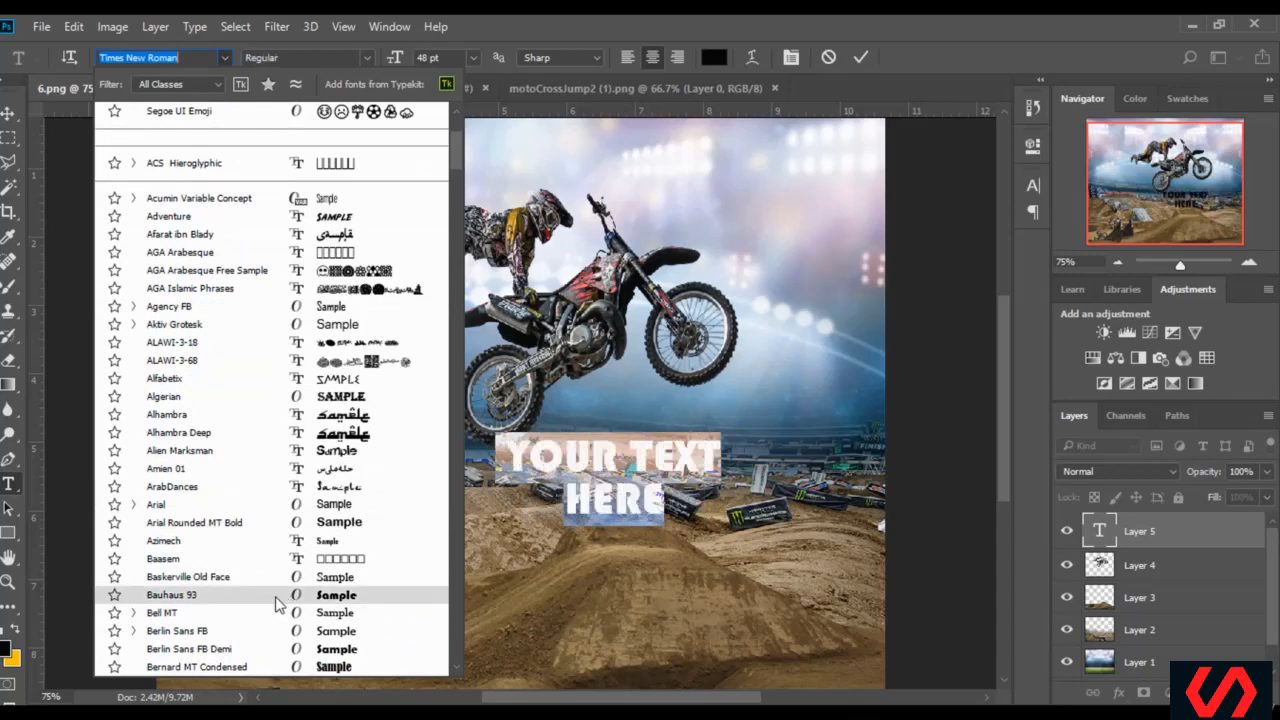
{"action": "left_click", "coordinate": [278, 598]}
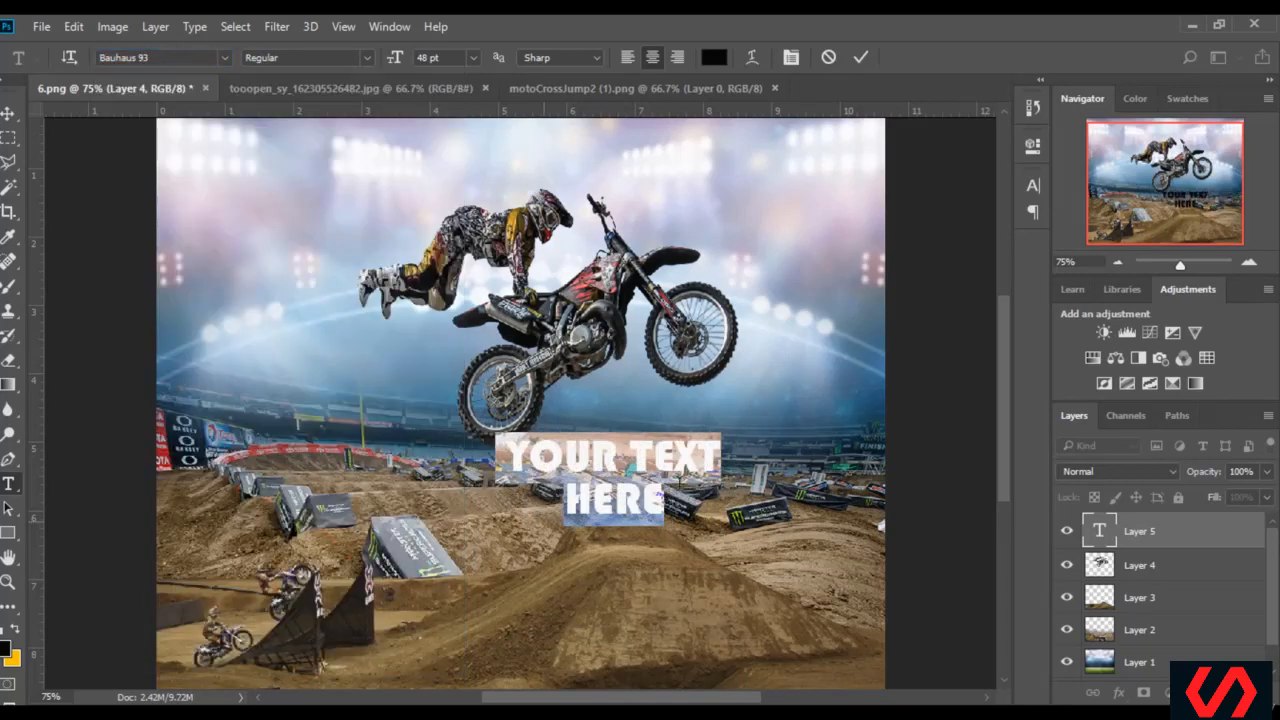
Set the caption's font size to 60 pt and commit the text
{"action": "left_click", "coordinate": [474, 57]}
{"action": "left_click", "coordinate": [483, 378]}
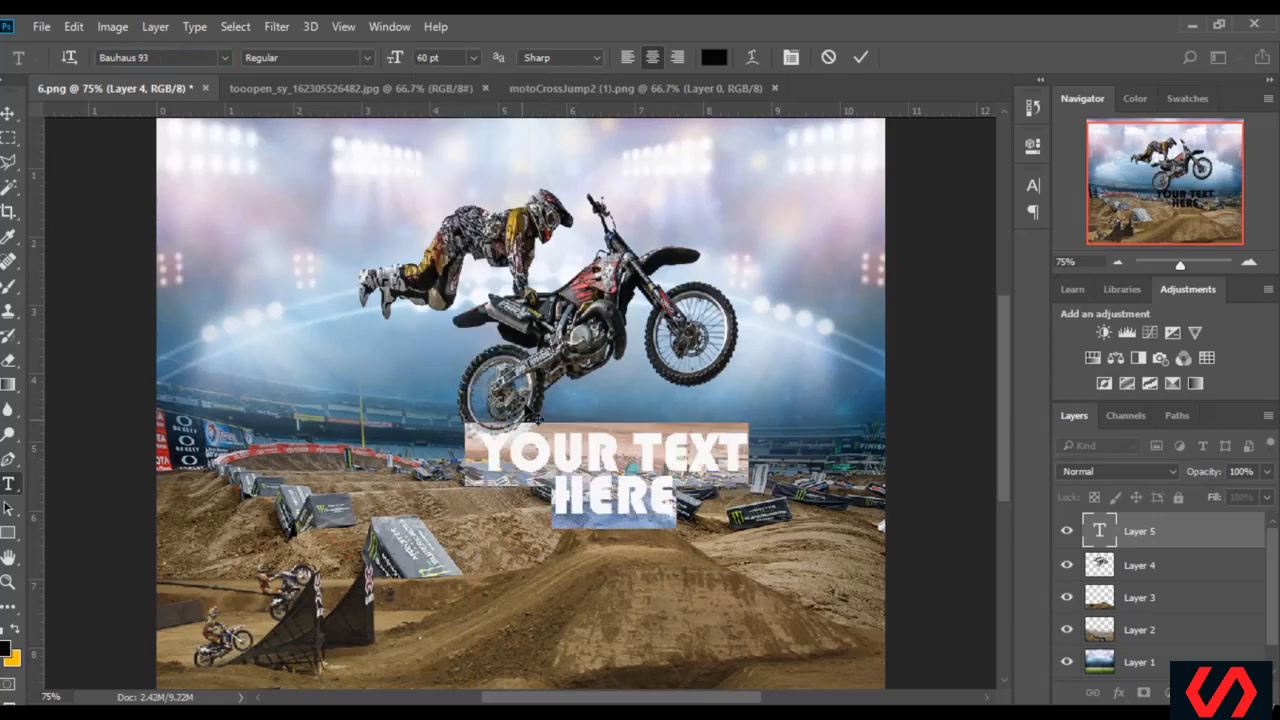
{"action": "left_click", "coordinate": [648, 492]}
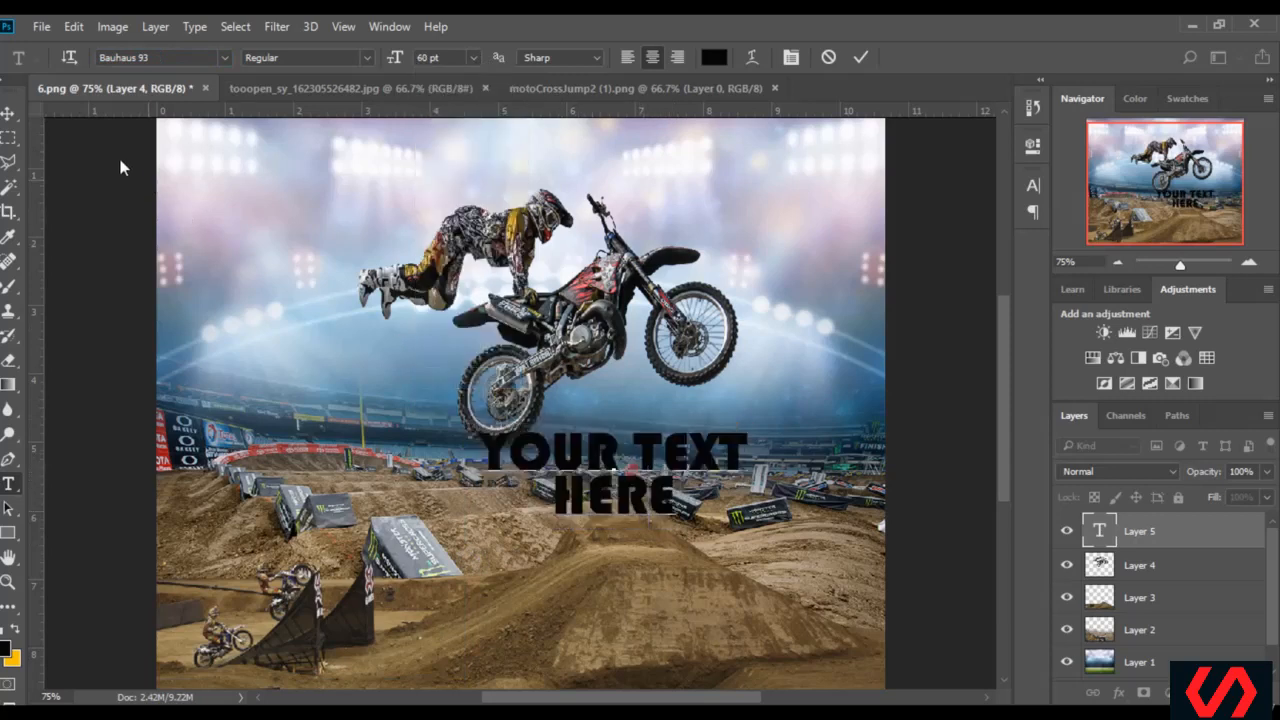
{"action": "left_click", "coordinate": [8, 113]}
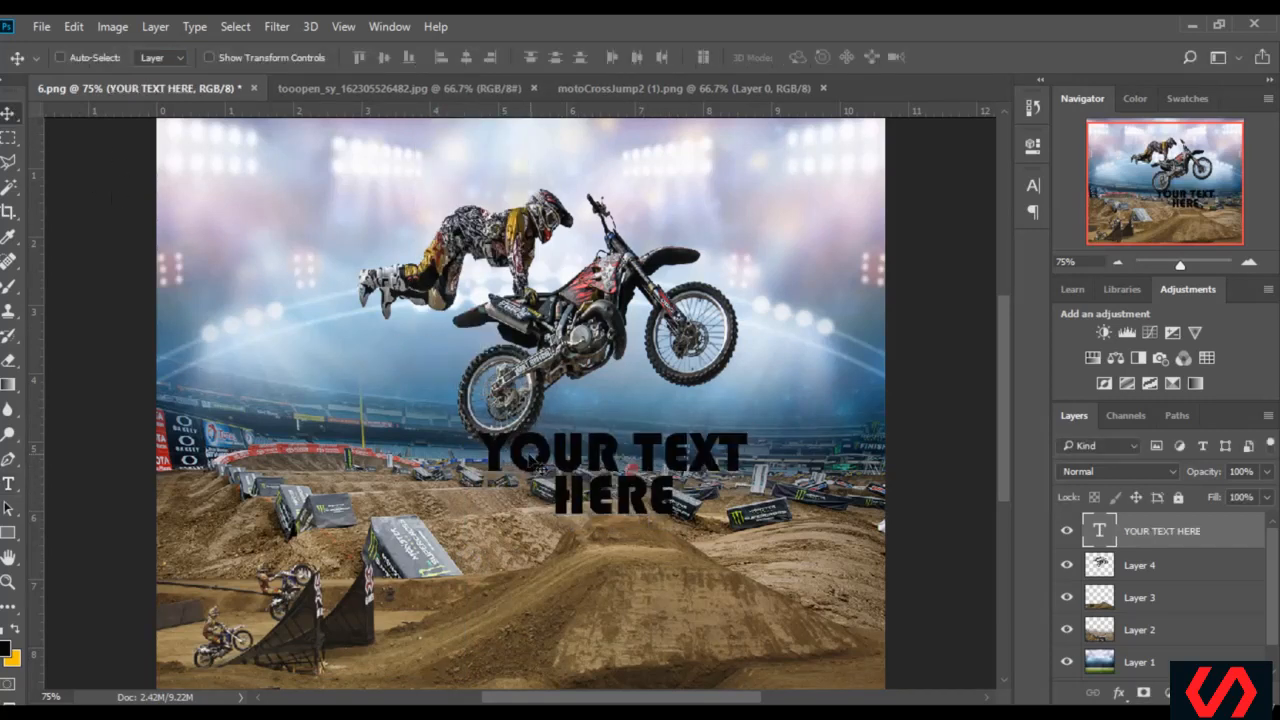
Set the line leading of the whole YOUR TEXT HERE caption to 54 pt and commit the text
{"action": "left_click", "coordinate": [9, 486]}
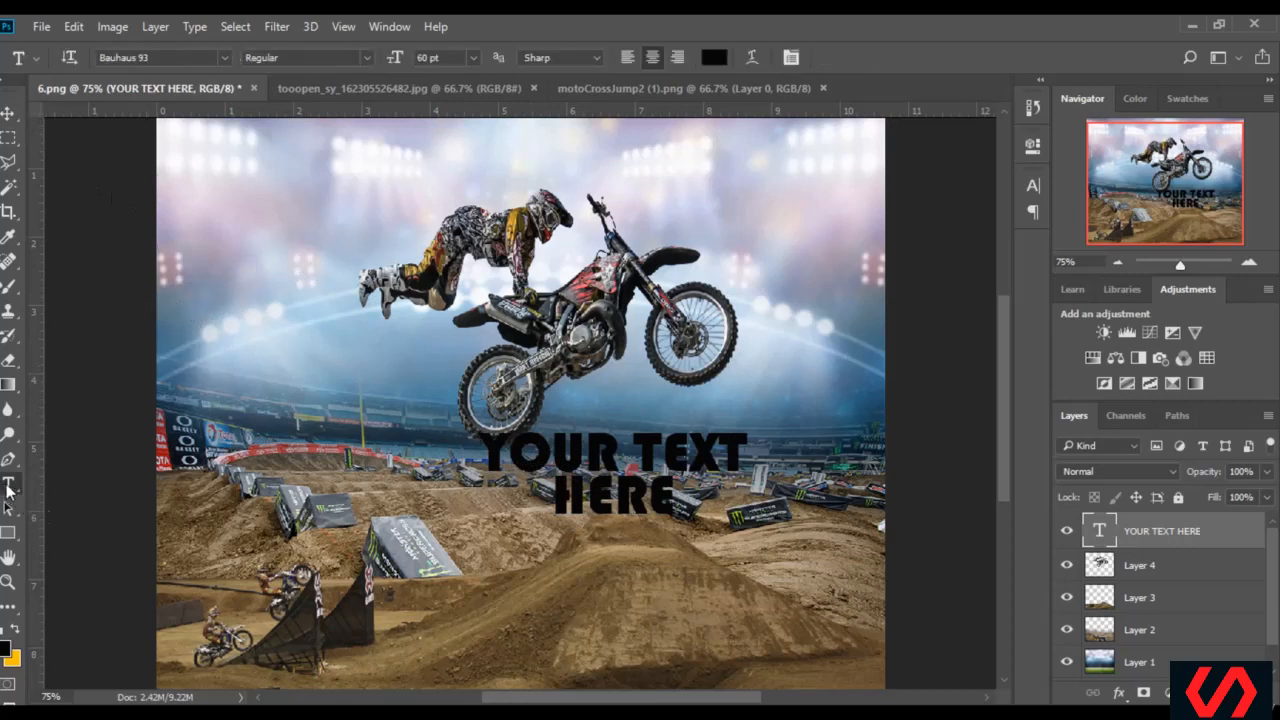
{"action": "left_click", "coordinate": [568, 452]}
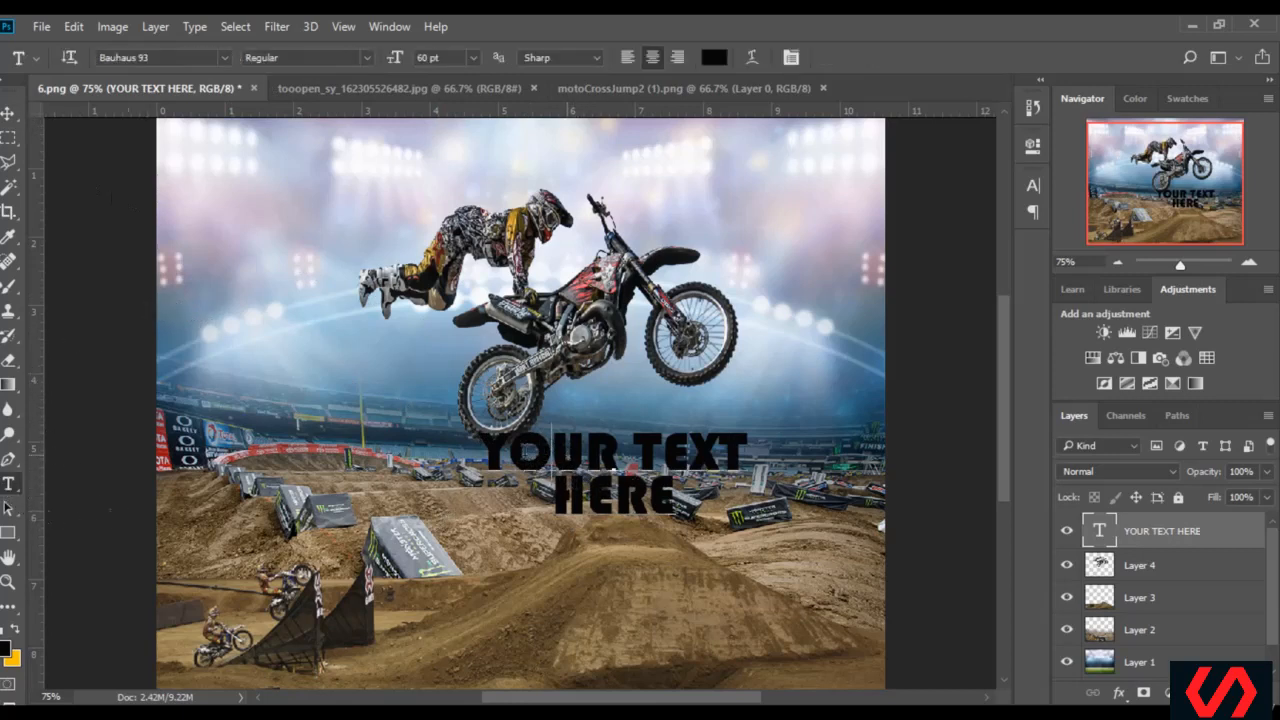
{"action": "left_click_drag", "start_coordinate": [495, 441], "coordinate": [562, 475]}
{"action": "left_click", "coordinate": [664, 498]}
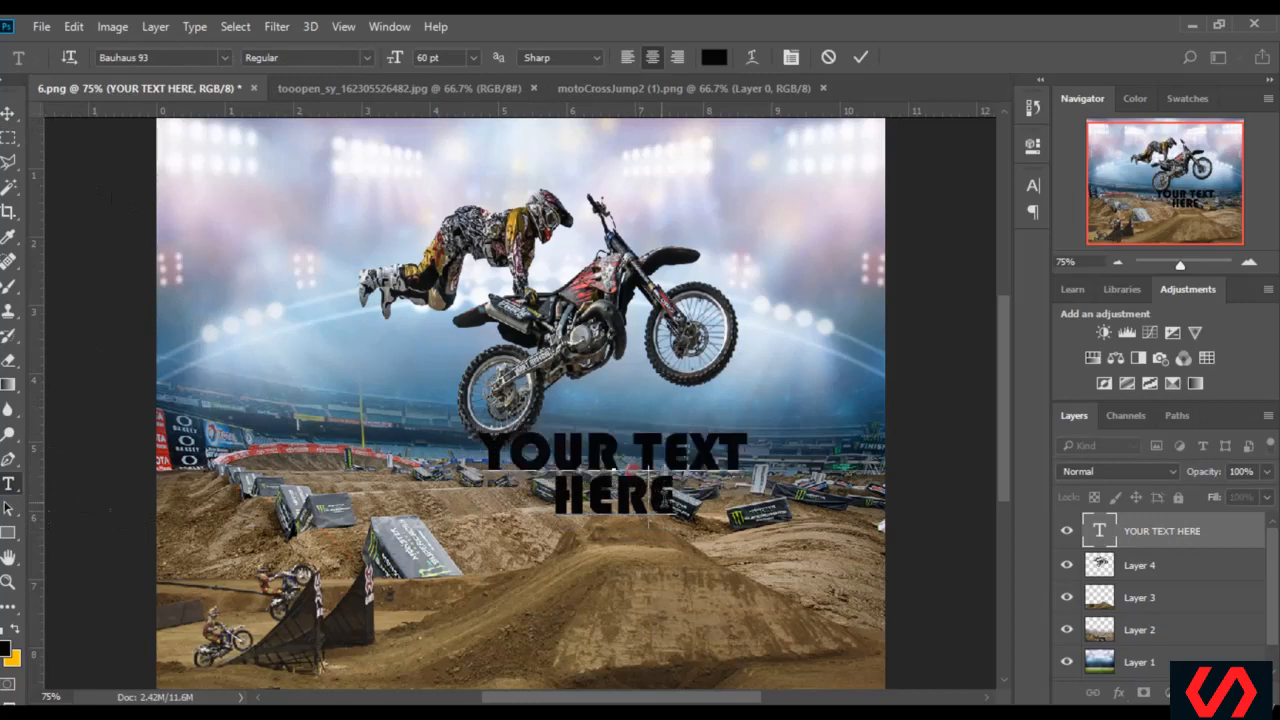
{"action": "left_click_drag", "start_coordinate": [675, 498], "coordinate": [482, 440]}
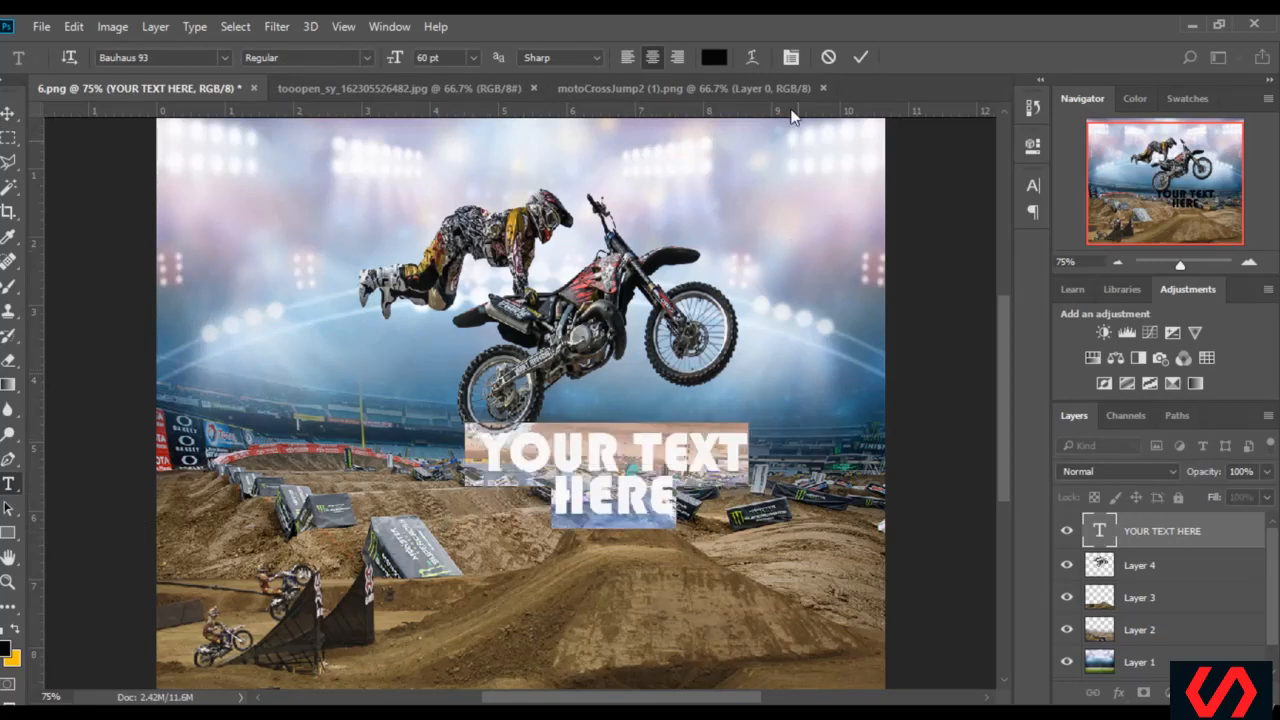
{"action": "left_click", "coordinate": [790, 60]}
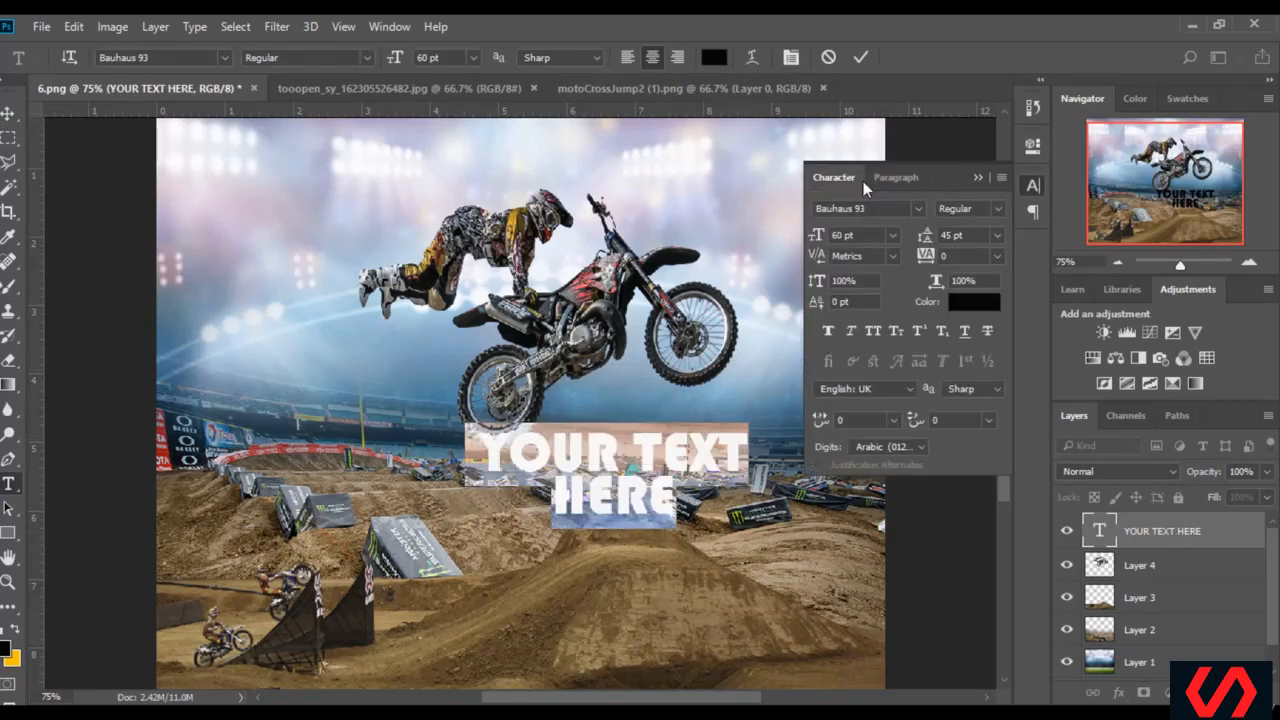
{"action": "left_click", "coordinate": [998, 235]}
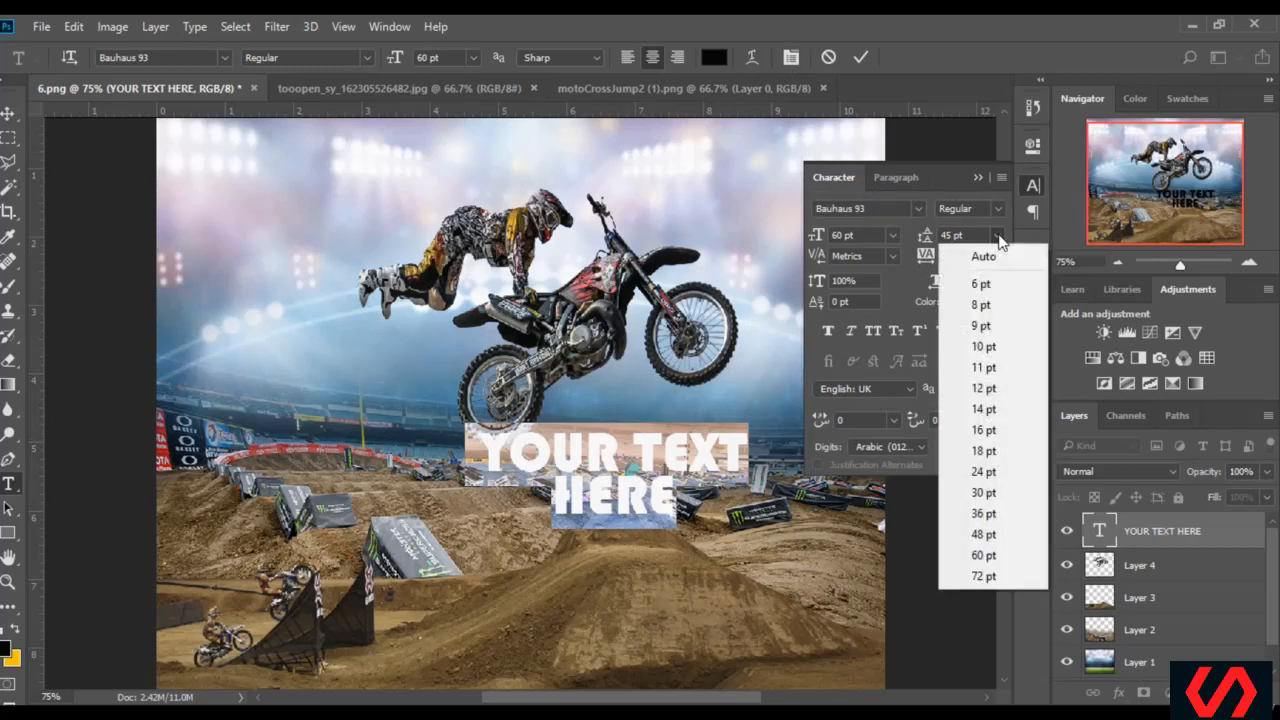
{"action": "left_click", "coordinate": [985, 534]}
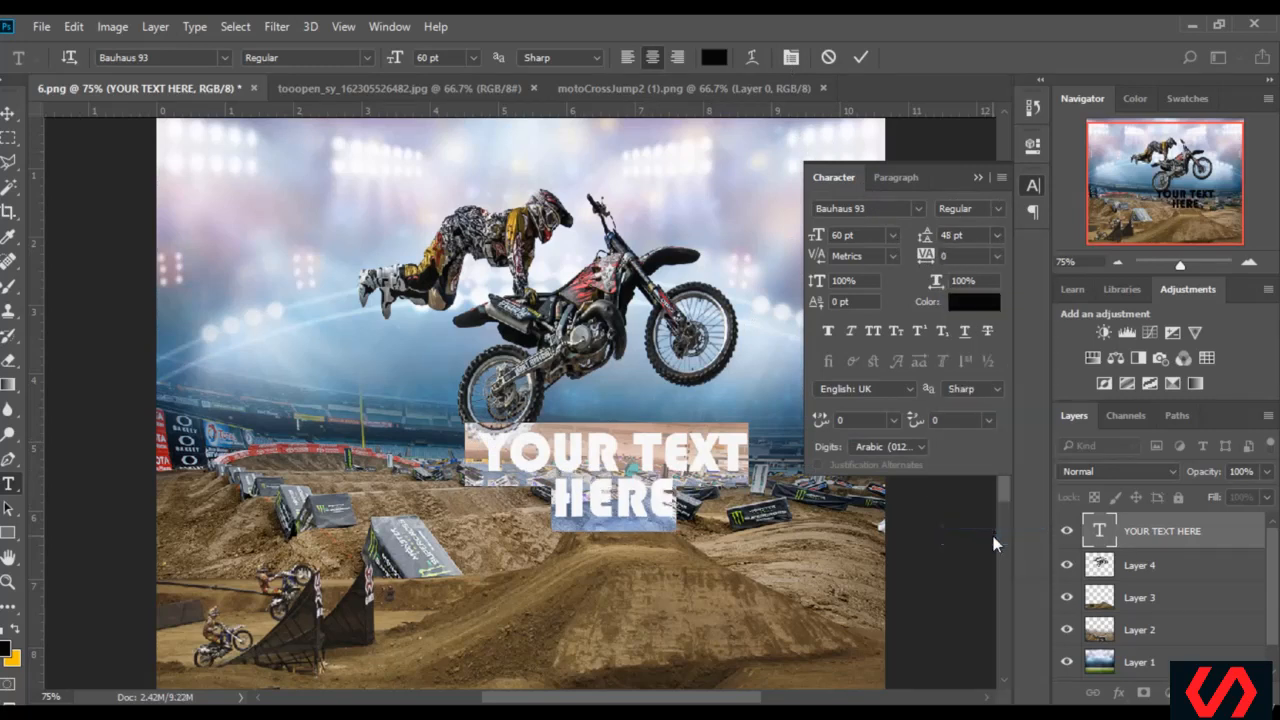
{"action": "left_click", "coordinate": [998, 236]}
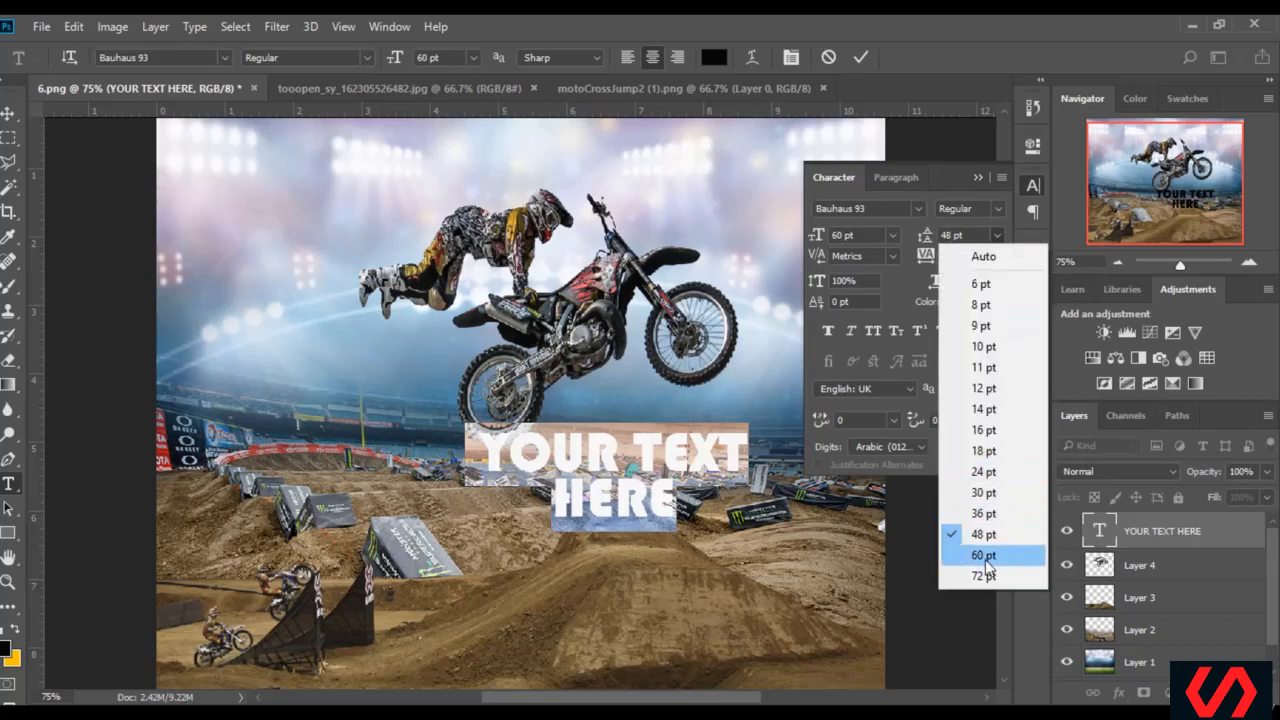
{"action": "left_click", "coordinate": [985, 557]}
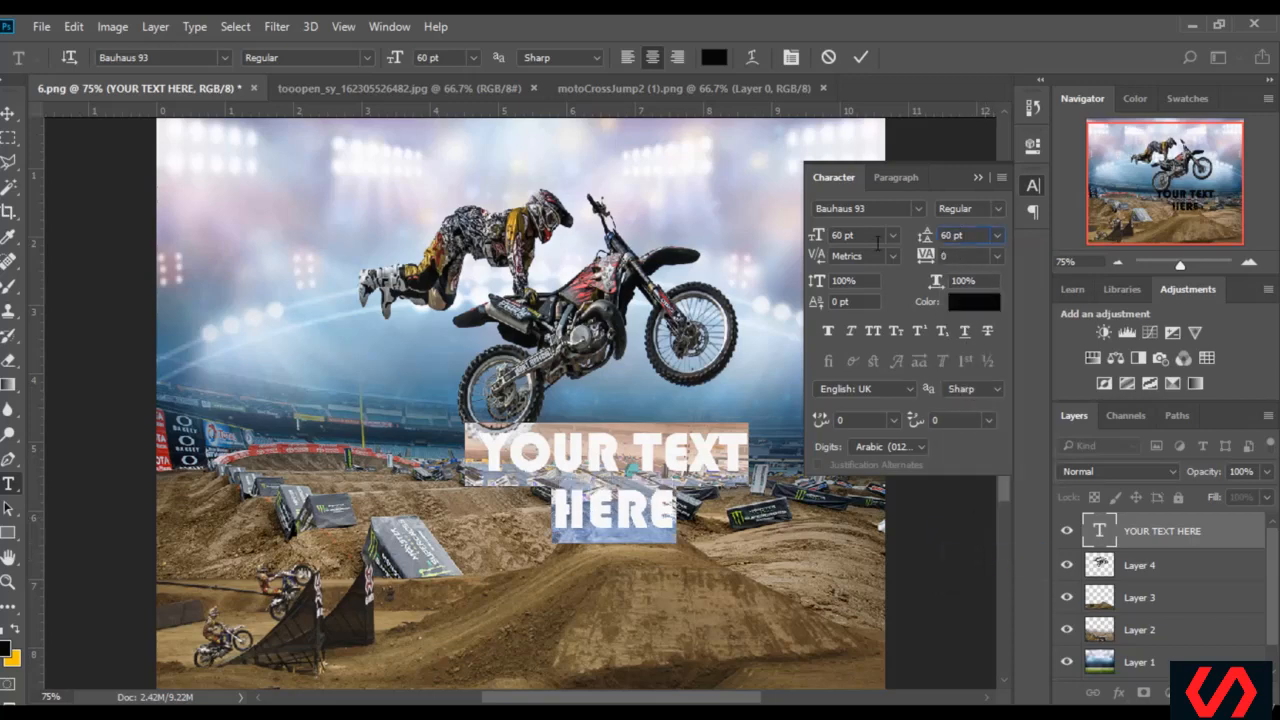
{"action": "type", "text": "54"}
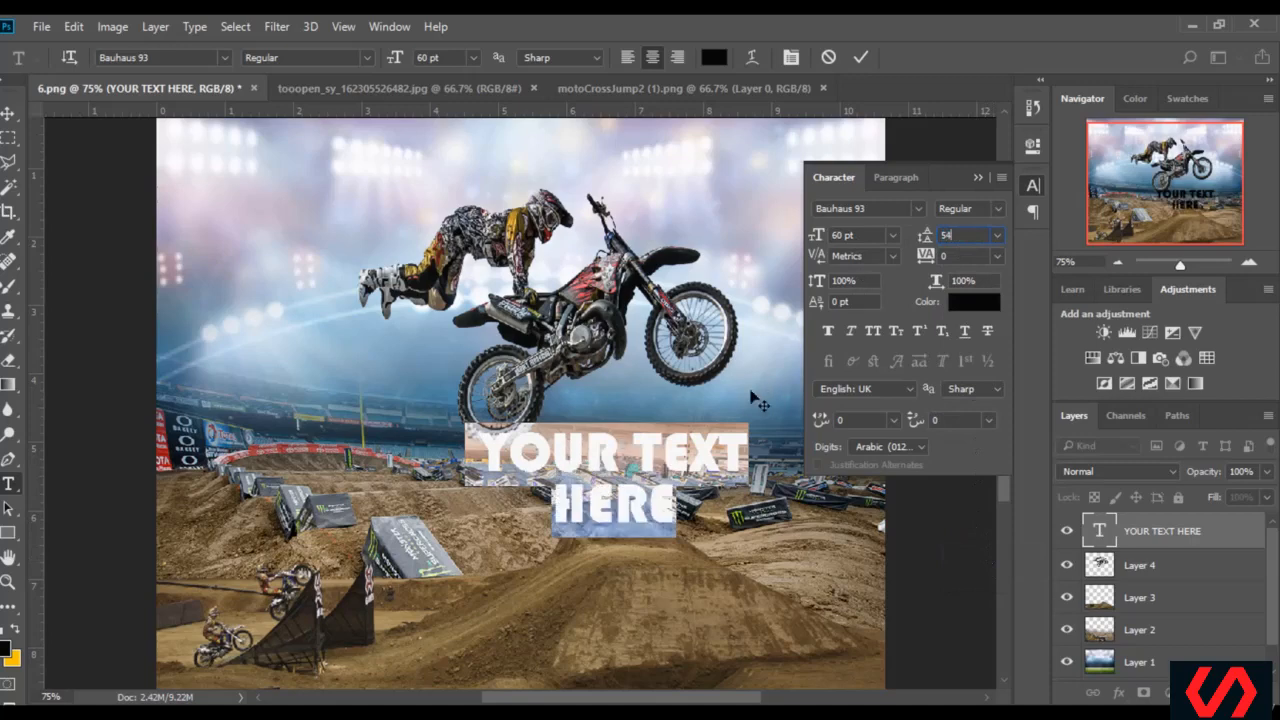
{"action": "left_click", "coordinate": [977, 179]}
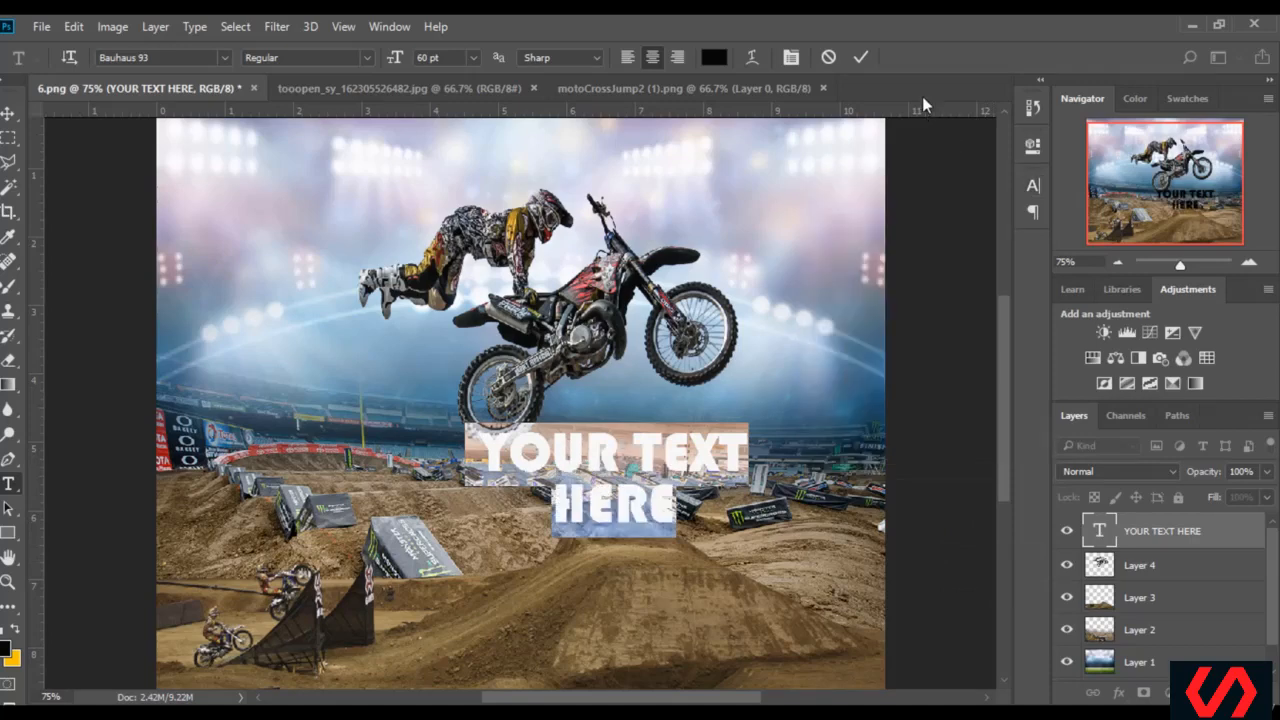
{"action": "left_click", "coordinate": [862, 57]}
Move the caption down onto the top of the dirt ramp and rotate it counter-clockwise so it slants upward
{"action": "left_click", "coordinate": [9, 113]}
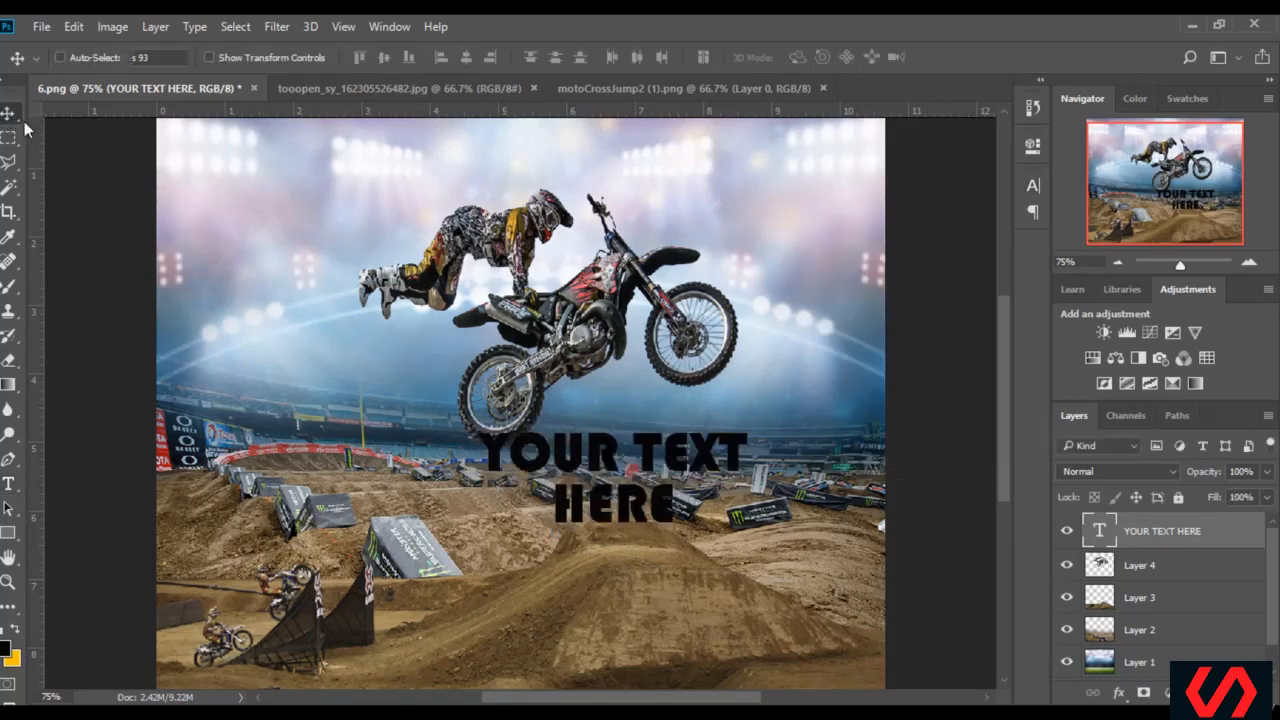
{"action": "left_click_drag", "start_coordinate": [654, 441], "coordinate": [676, 486]}
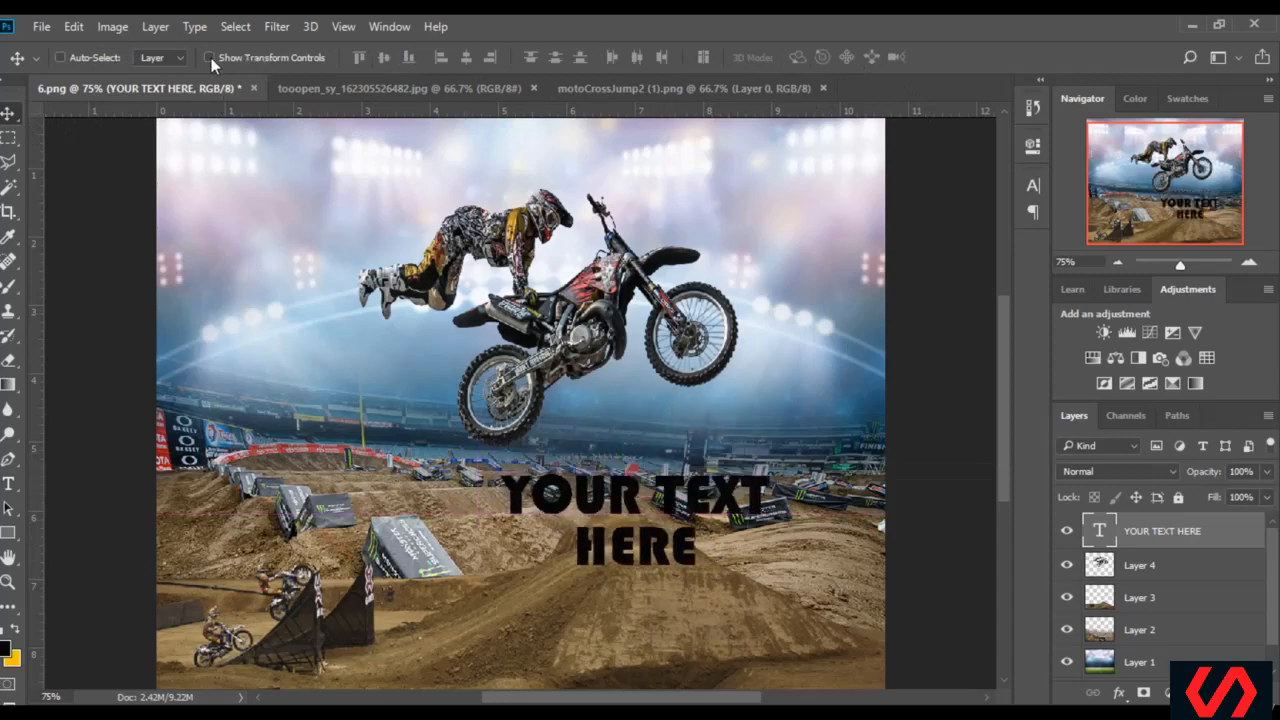
{"action": "left_click", "coordinate": [264, 61]}
{"action": "left_click_drag", "start_coordinate": [786, 508], "coordinate": [773, 458]}
{"action": "left_click", "coordinate": [827, 57]}
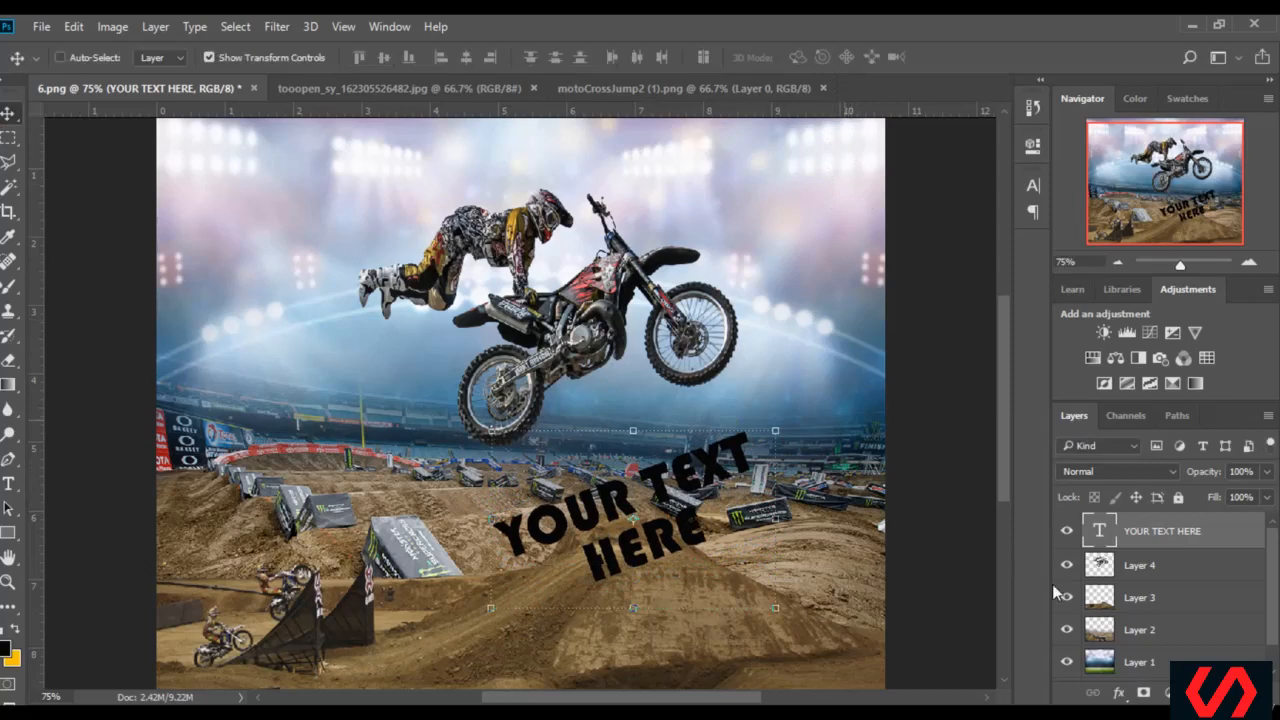
Add a Color Overlay layer style to the YOUR TEXT HERE layer using the yellow-green colour b2dc0b
{"action": "right_click", "coordinate": [1164, 534]}
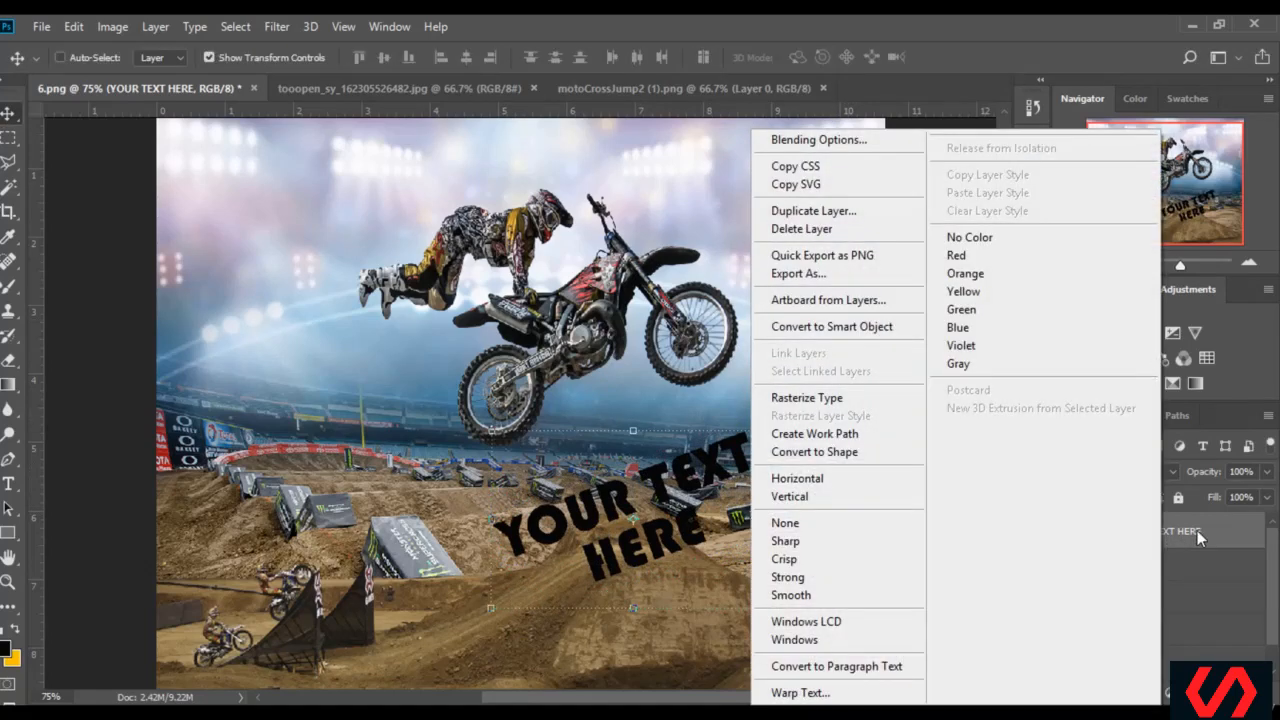
{"action": "right_click", "coordinate": [1197, 530]}
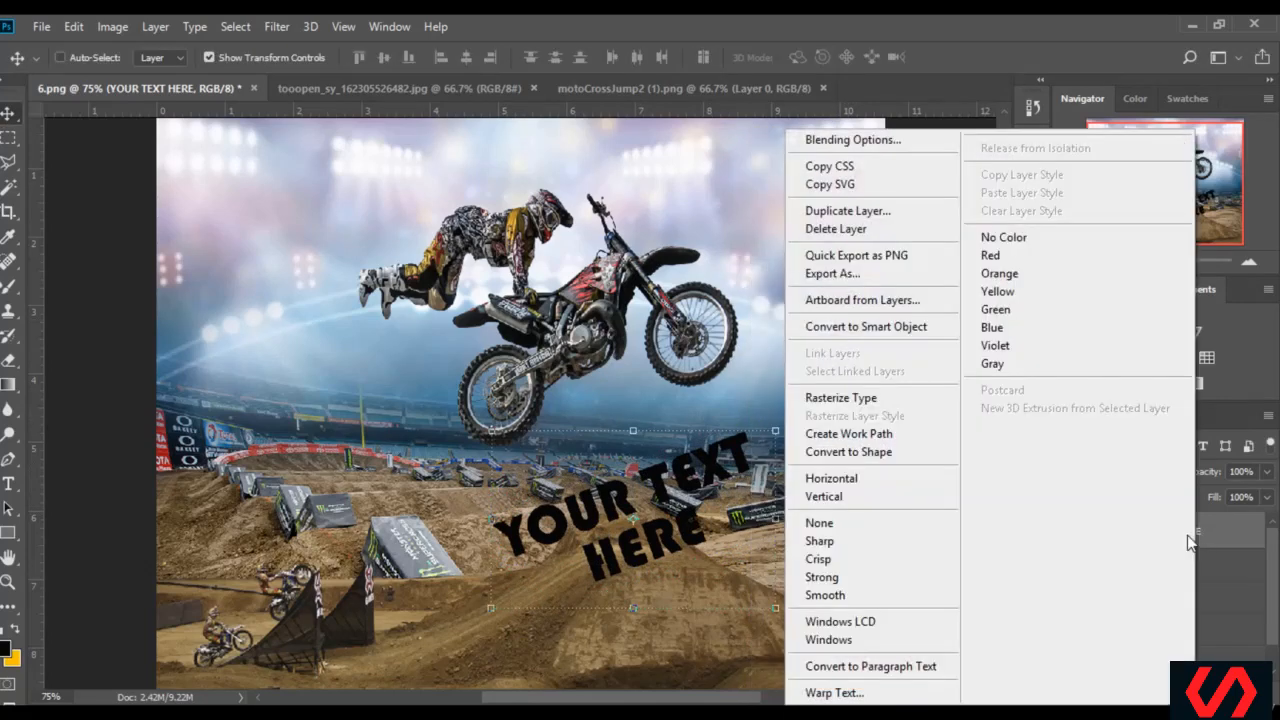
{"action": "left_click", "coordinate": [848, 141]}
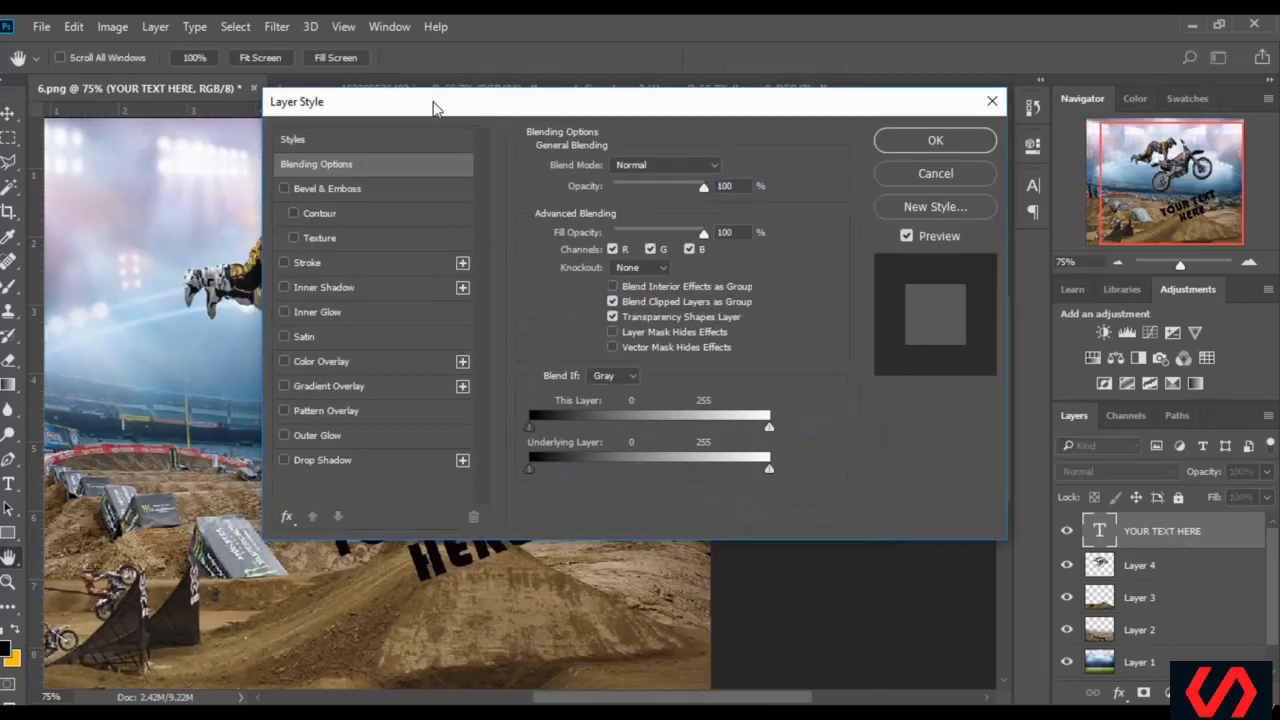
{"action": "left_click_drag", "start_coordinate": [433, 108], "coordinate": [785, 175]}
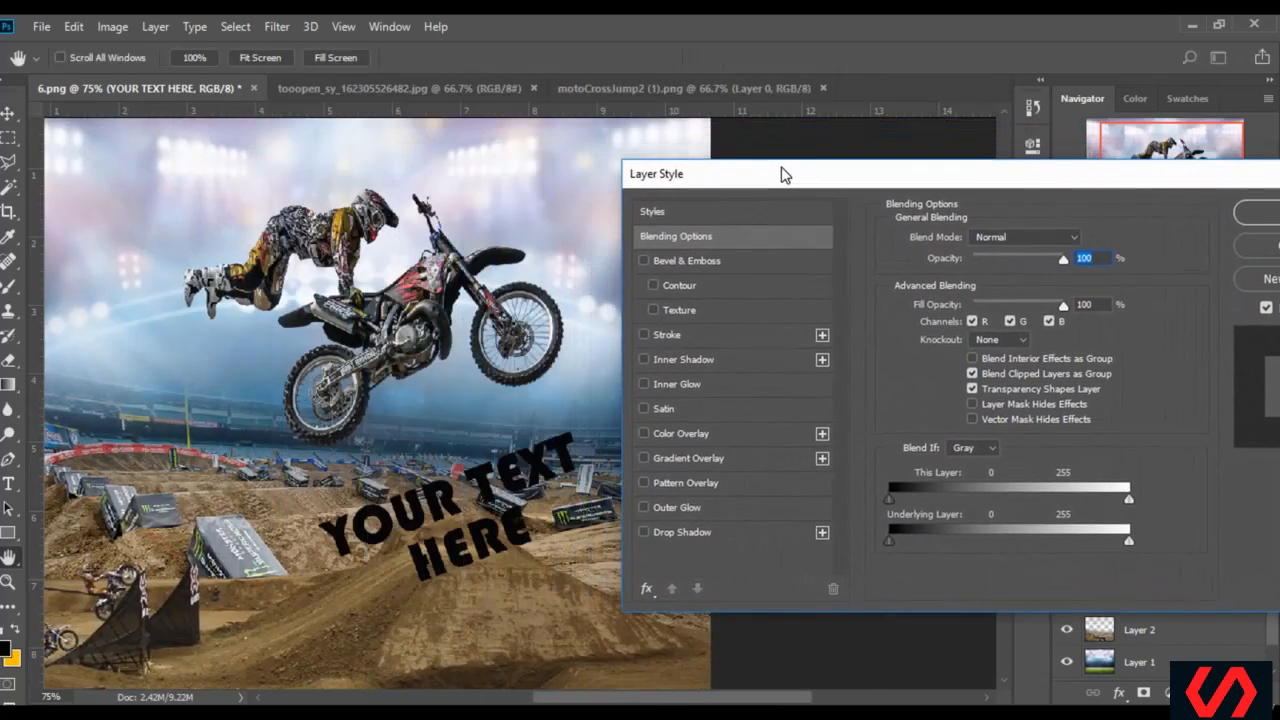
{"action": "left_click", "coordinate": [686, 437]}
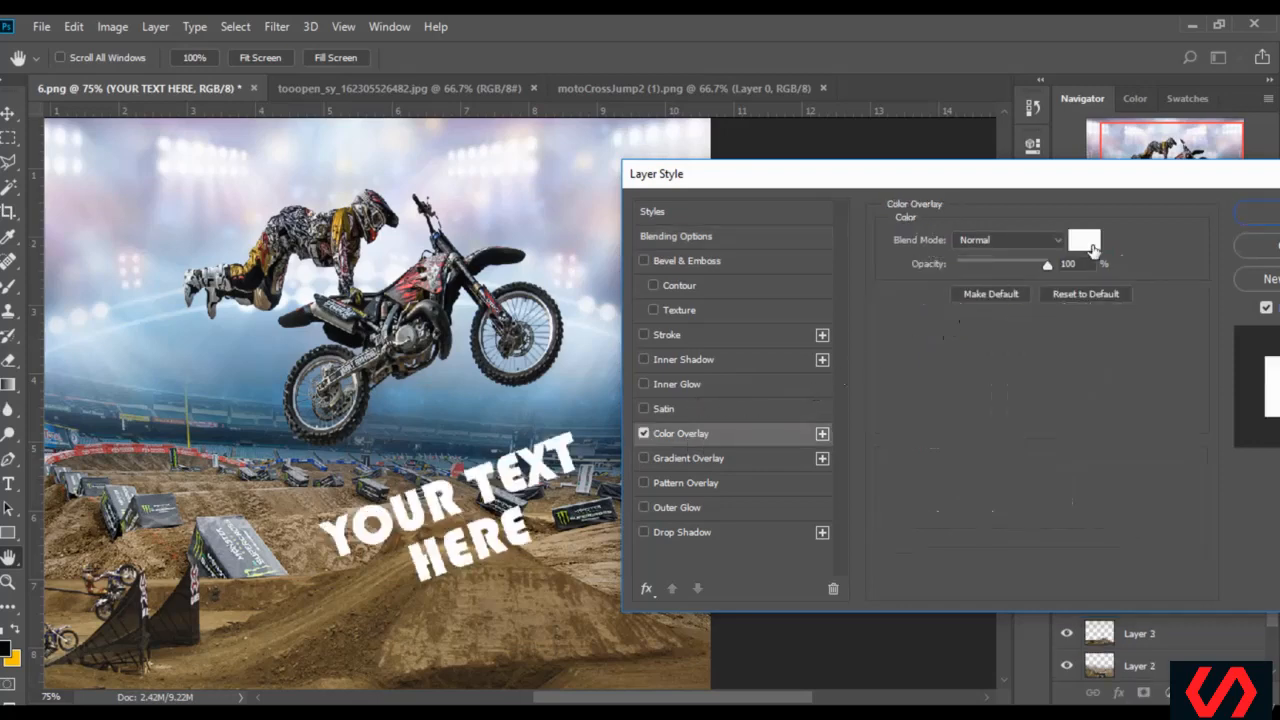
{"action": "left_click", "coordinate": [1089, 245]}
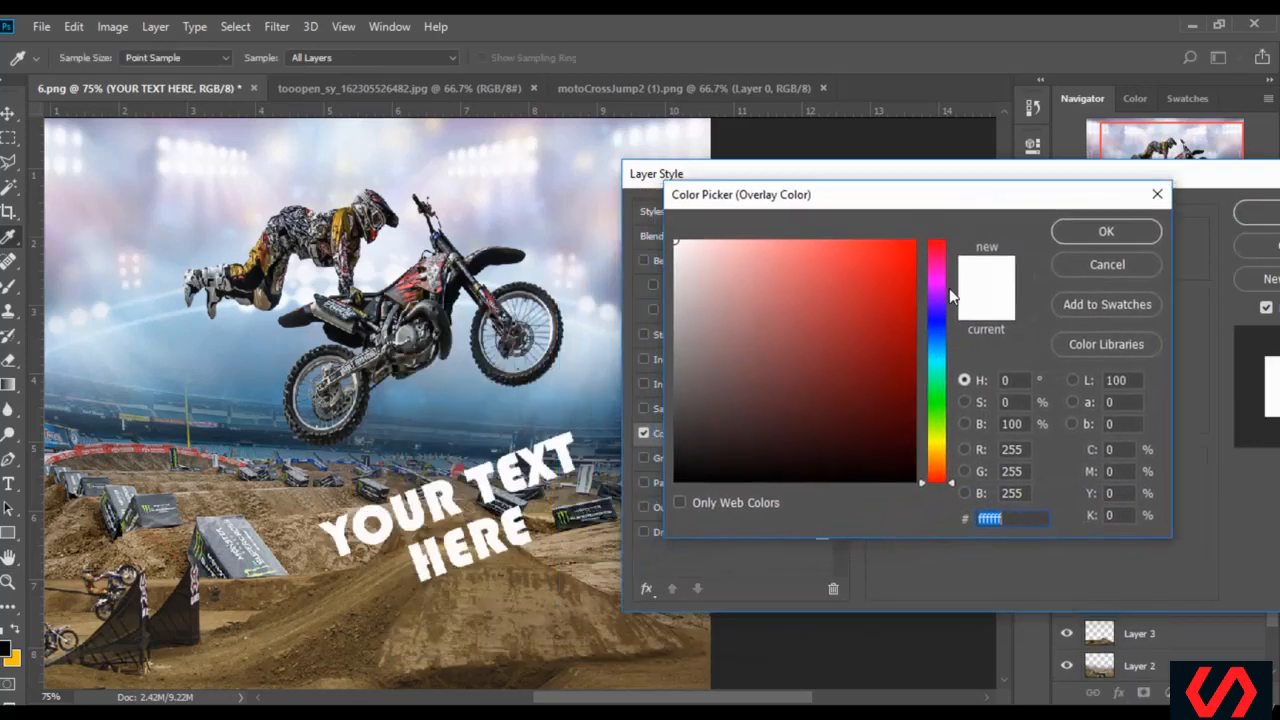
{"action": "left_click", "coordinate": [936, 442]}
{"action": "left_click", "coordinate": [887, 272]}
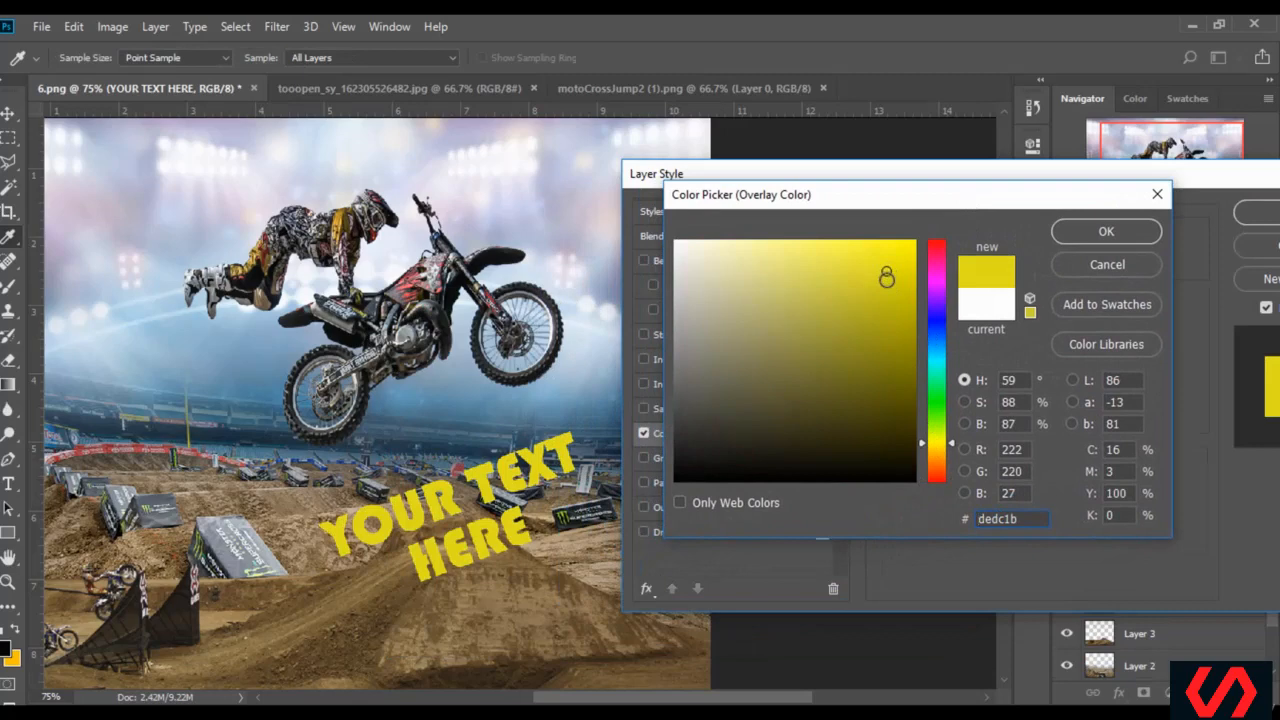
{"action": "left_click", "coordinate": [910, 319]}
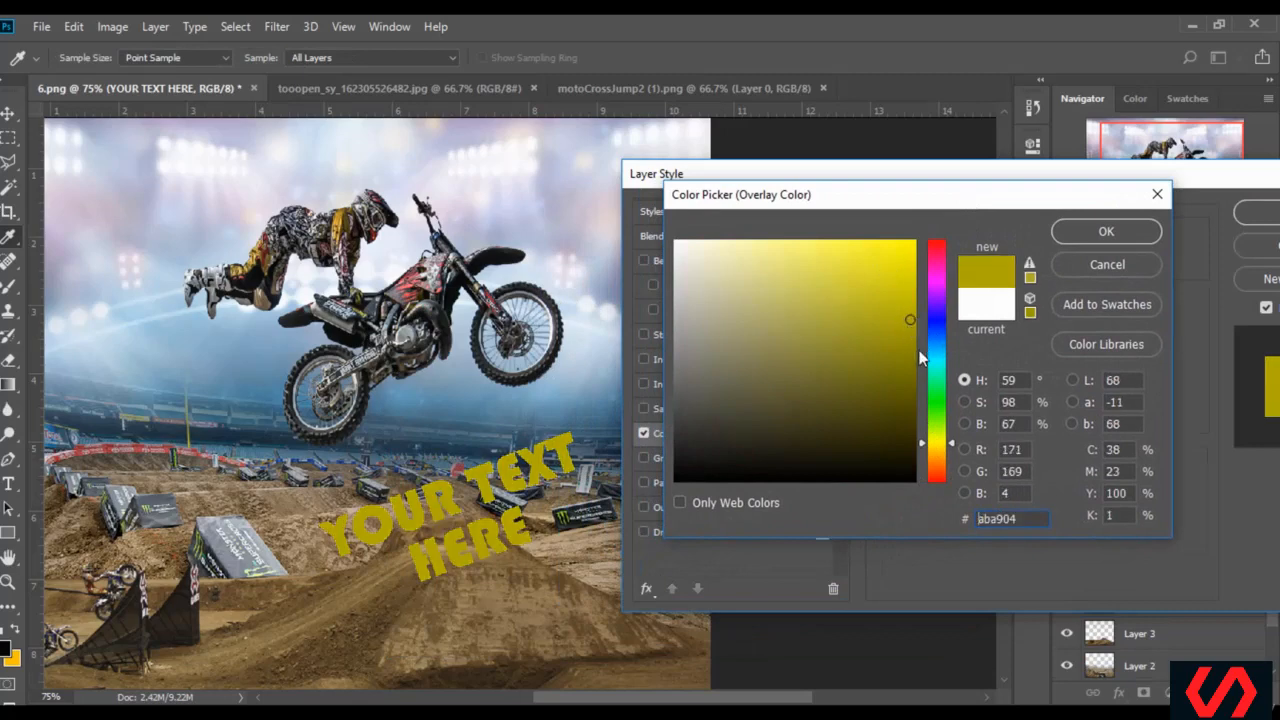
{"action": "left_click", "coordinate": [936, 430]}
{"action": "left_click", "coordinate": [903, 273]}
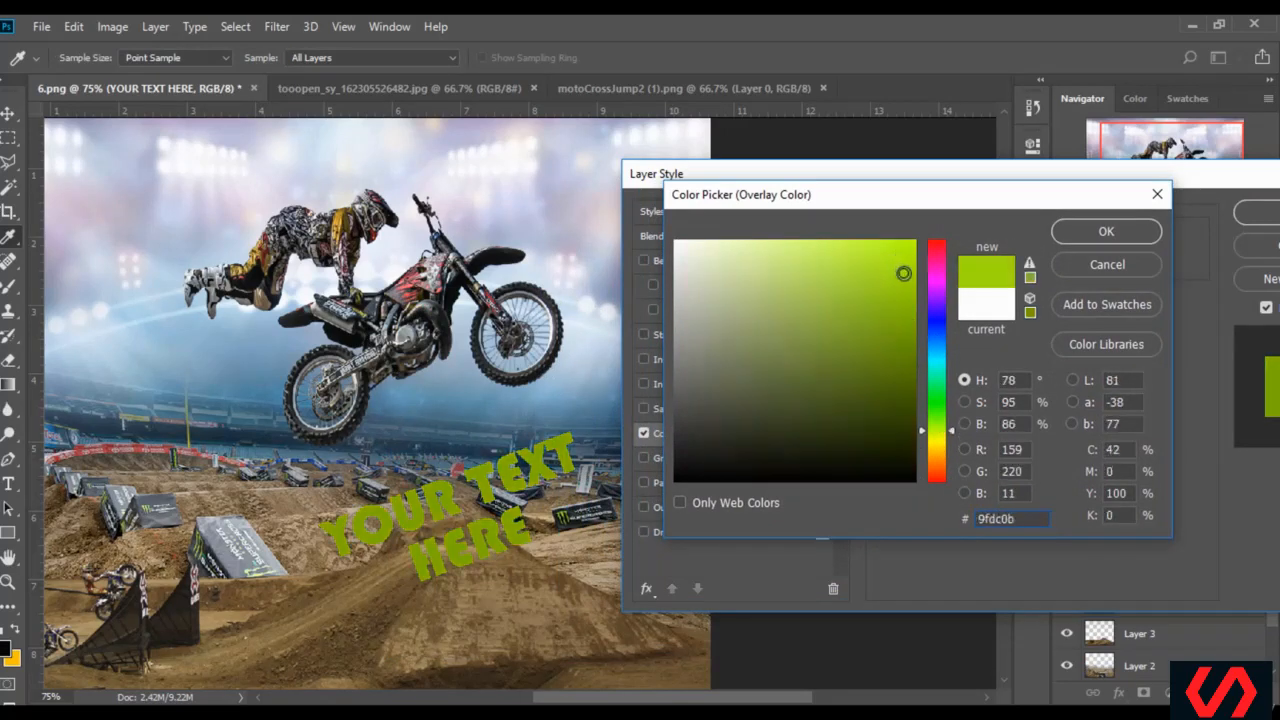
{"action": "left_click", "coordinate": [951, 434]}
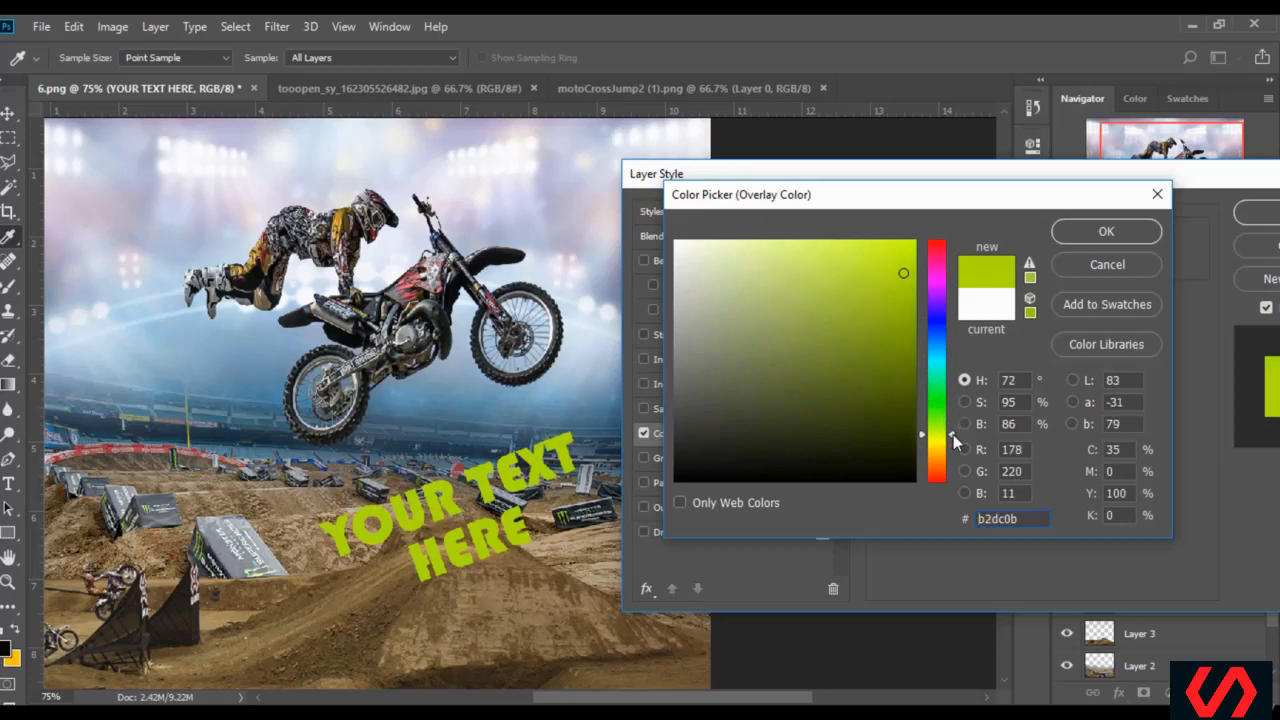
{"action": "left_click", "coordinate": [1133, 234]}
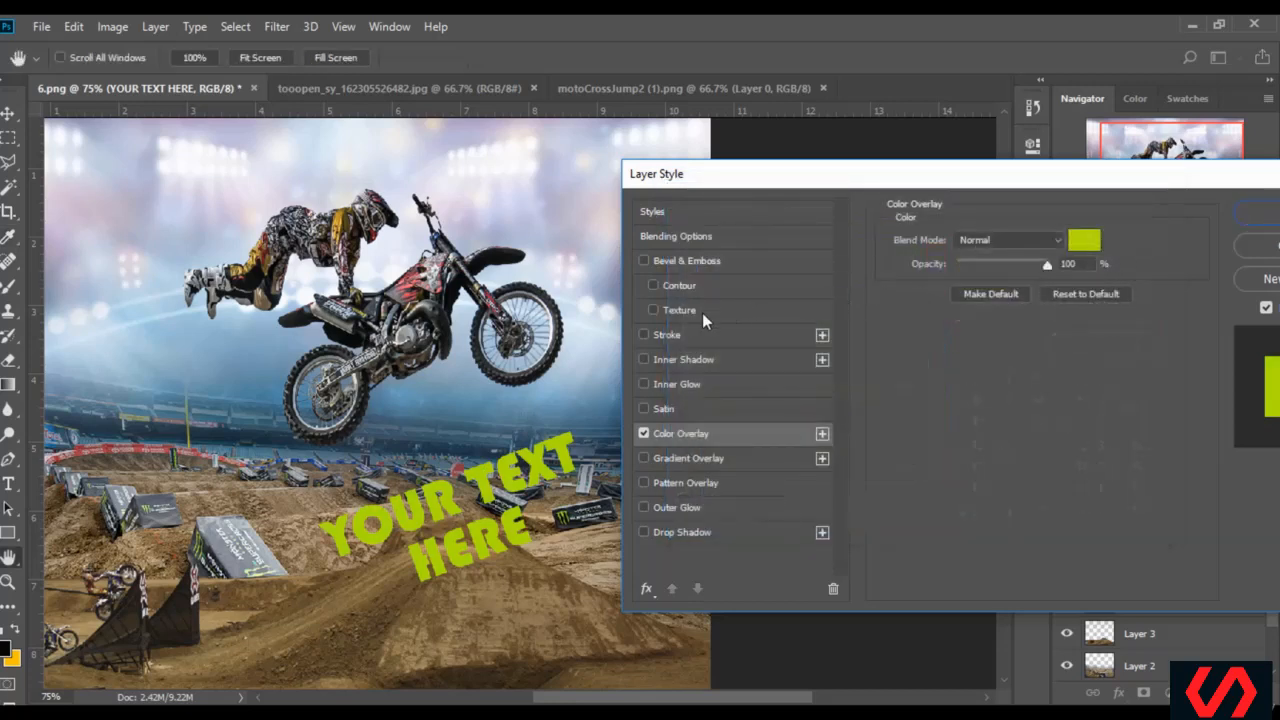
Add a dark 4 px Stroke positioned Outside to the caption and apply the layer styles
{"action": "left_click", "coordinate": [655, 335]}
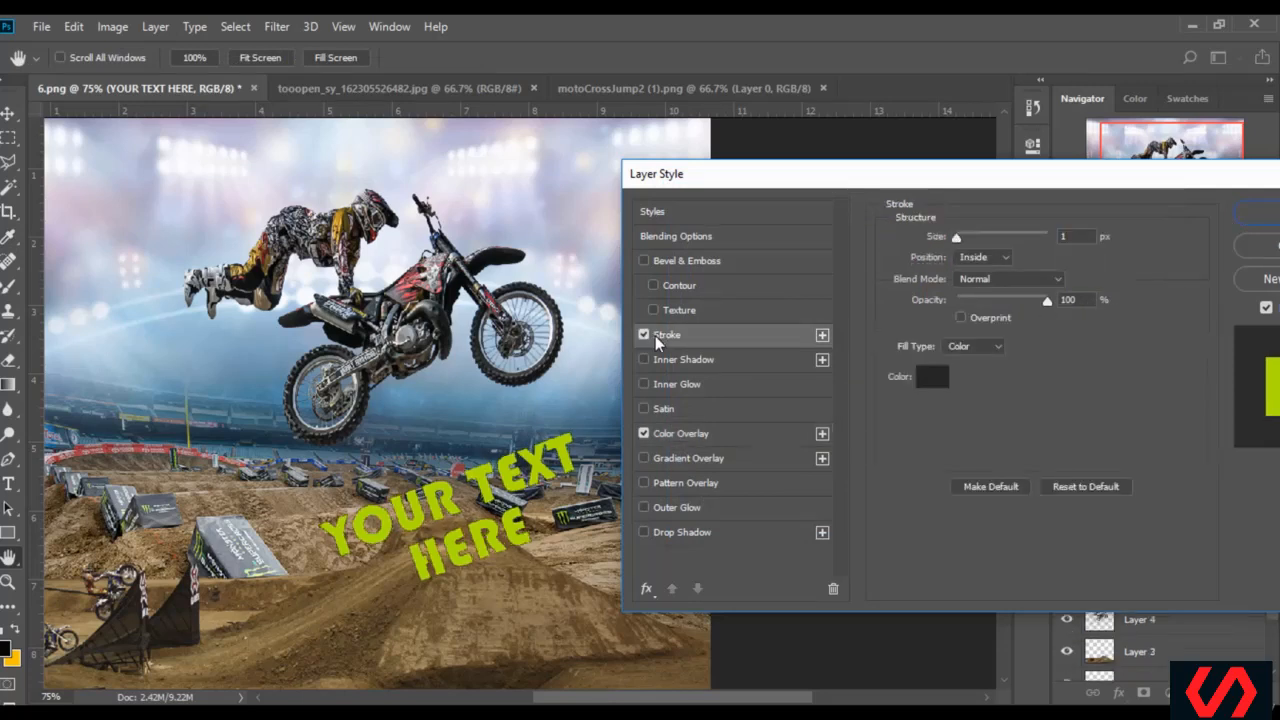
{"action": "left_click_drag", "start_coordinate": [957, 233], "coordinate": [948, 232]}
{"action": "left_click", "coordinate": [984, 257]}
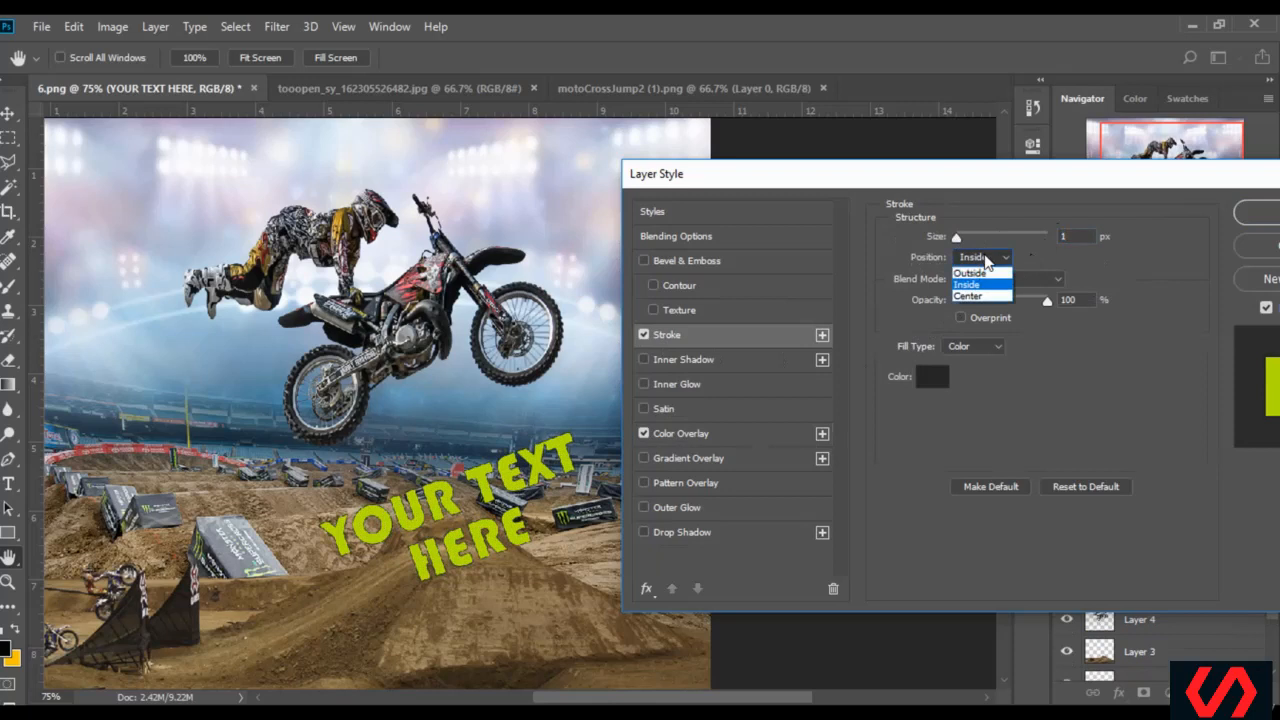
{"action": "left_click", "coordinate": [983, 275]}
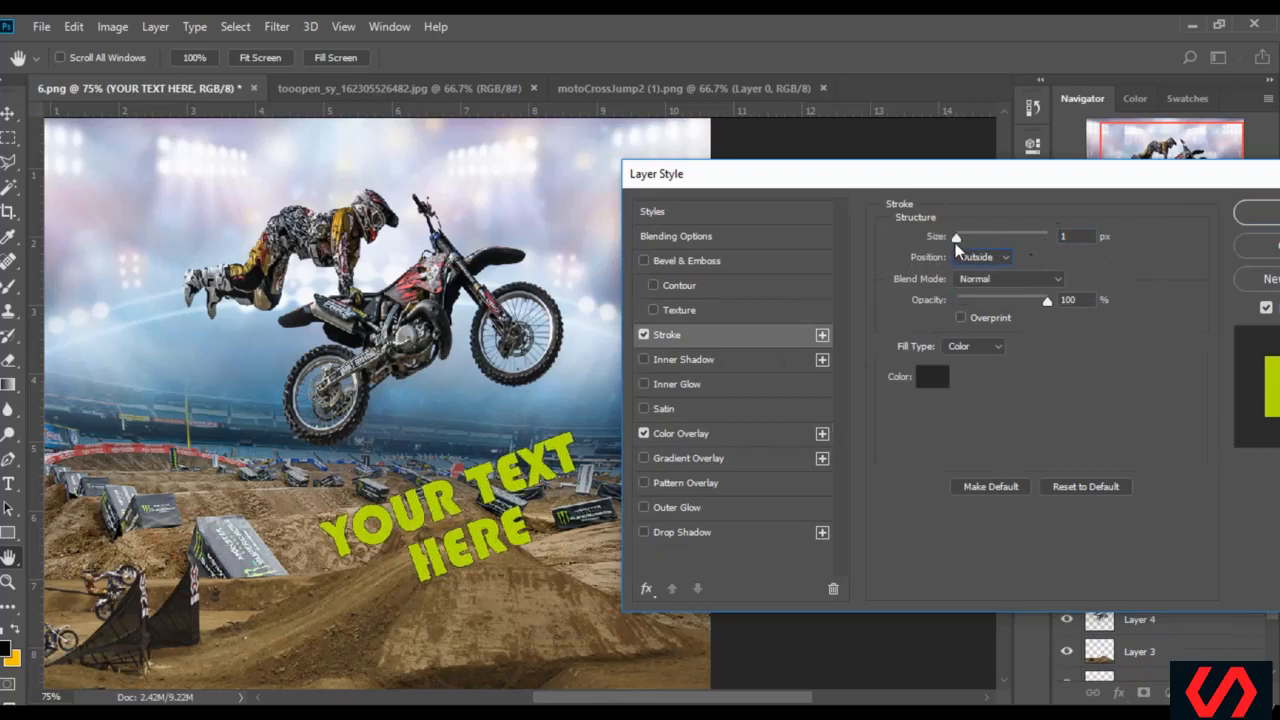
{"action": "left_click_drag", "start_coordinate": [956, 240], "coordinate": [960, 243]}
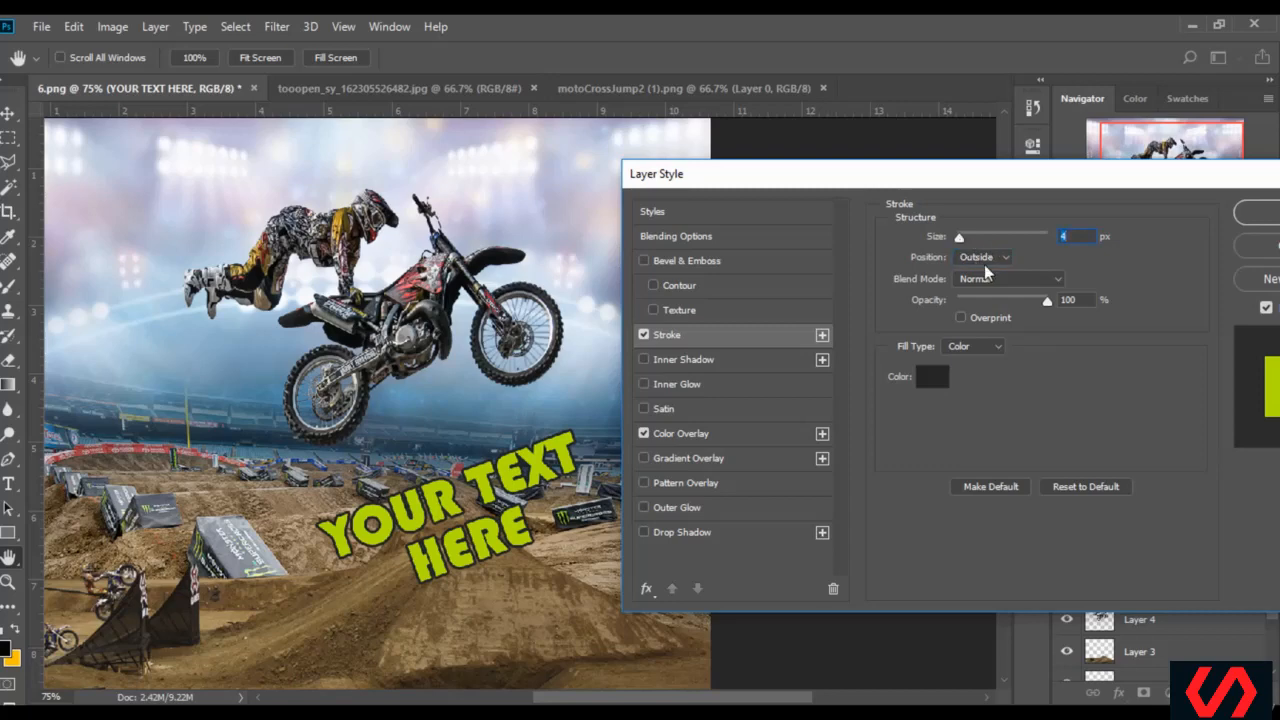
{"action": "left_click", "coordinate": [1256, 212]}
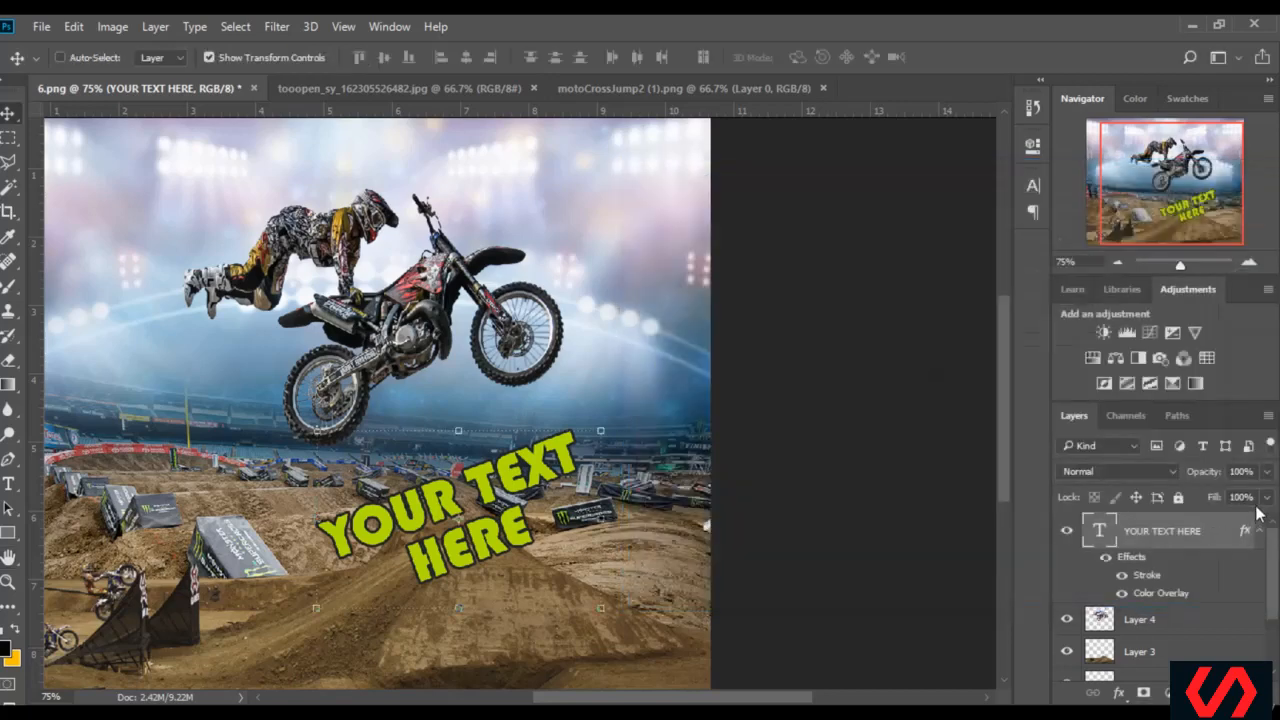
Lower the caption layer's opacity to 77% and duplicate the layer
{"action": "left_click", "coordinate": [1268, 472]}
{"action": "left_click_drag", "start_coordinate": [1268, 497], "coordinate": [1251, 499]}
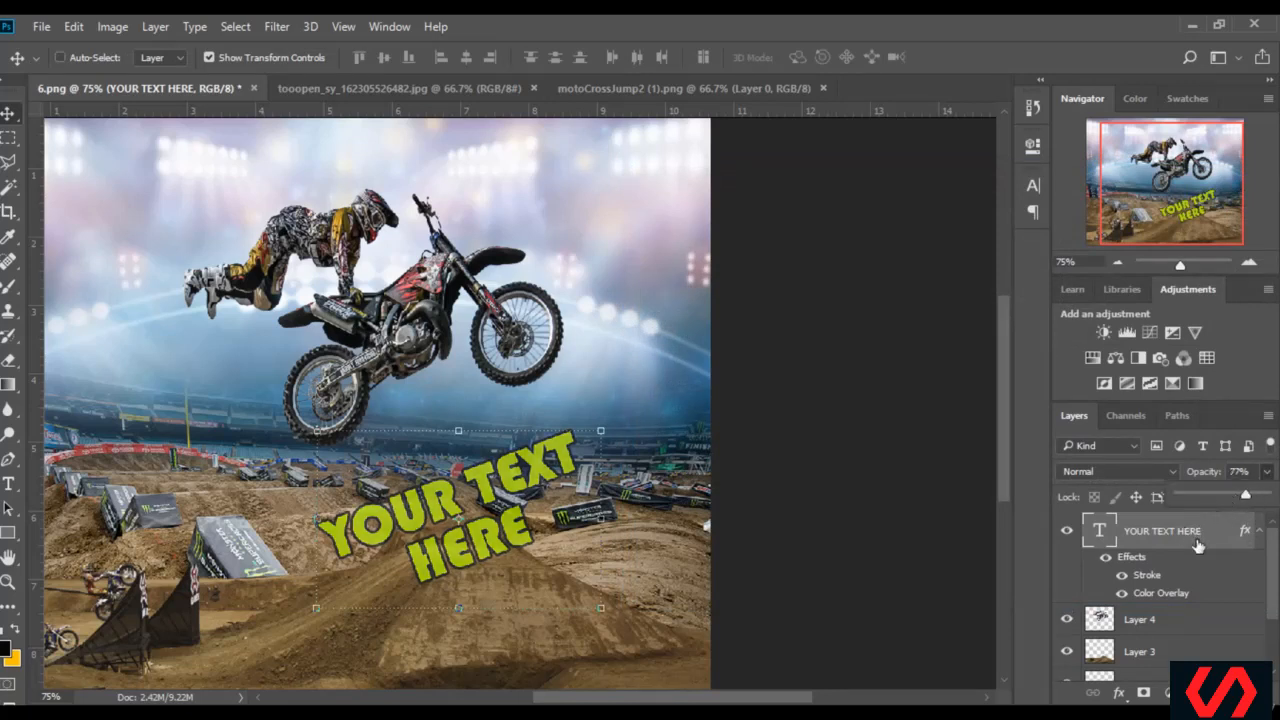
{"action": "left_click", "coordinate": [1258, 531]}
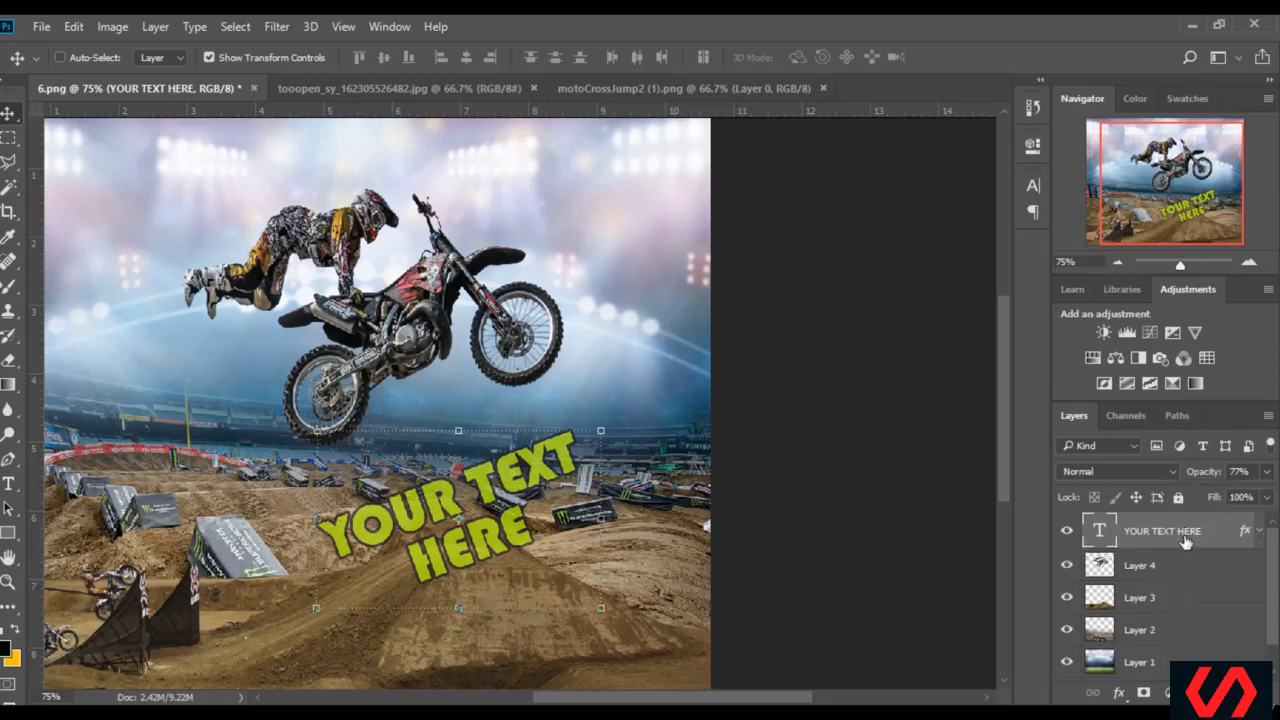
{"action": "left_click_drag", "start_coordinate": [1192, 536], "coordinate": [1220, 692]}
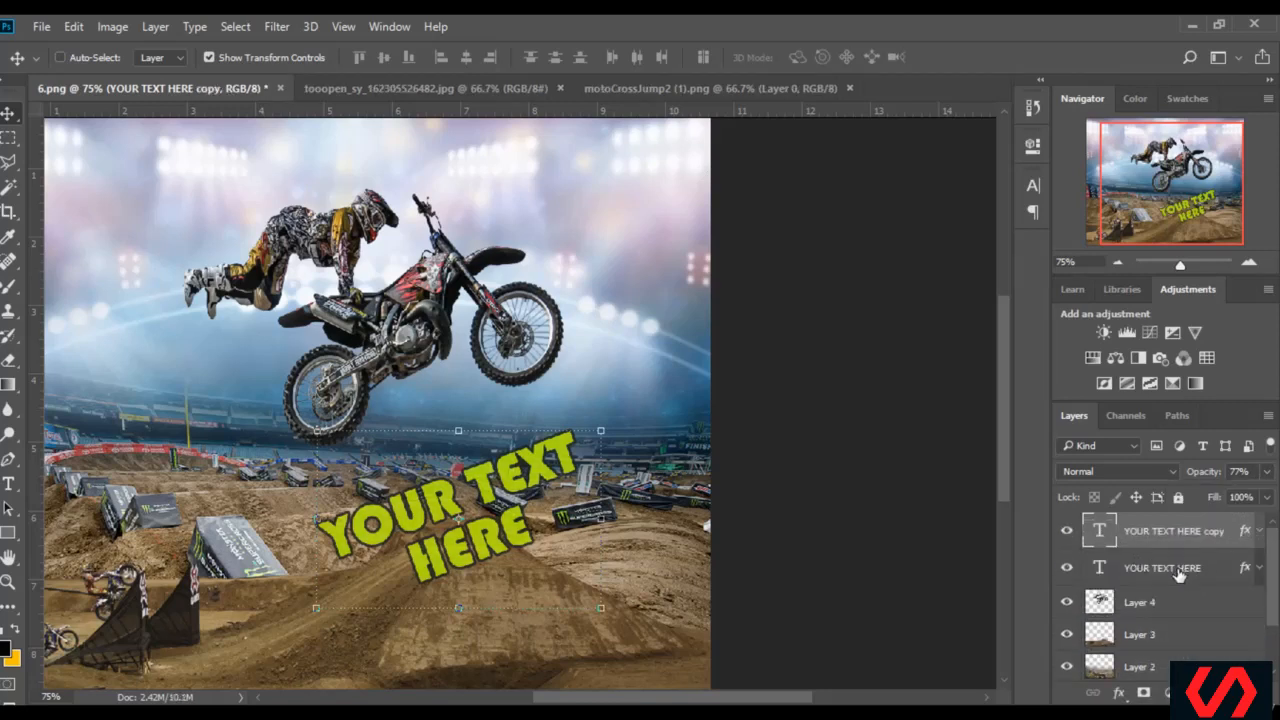
Rasterize the original YOUR TEXT HERE layer with its styles by merging it with a new empty layer
{"action": "left_click", "coordinate": [1180, 572]}
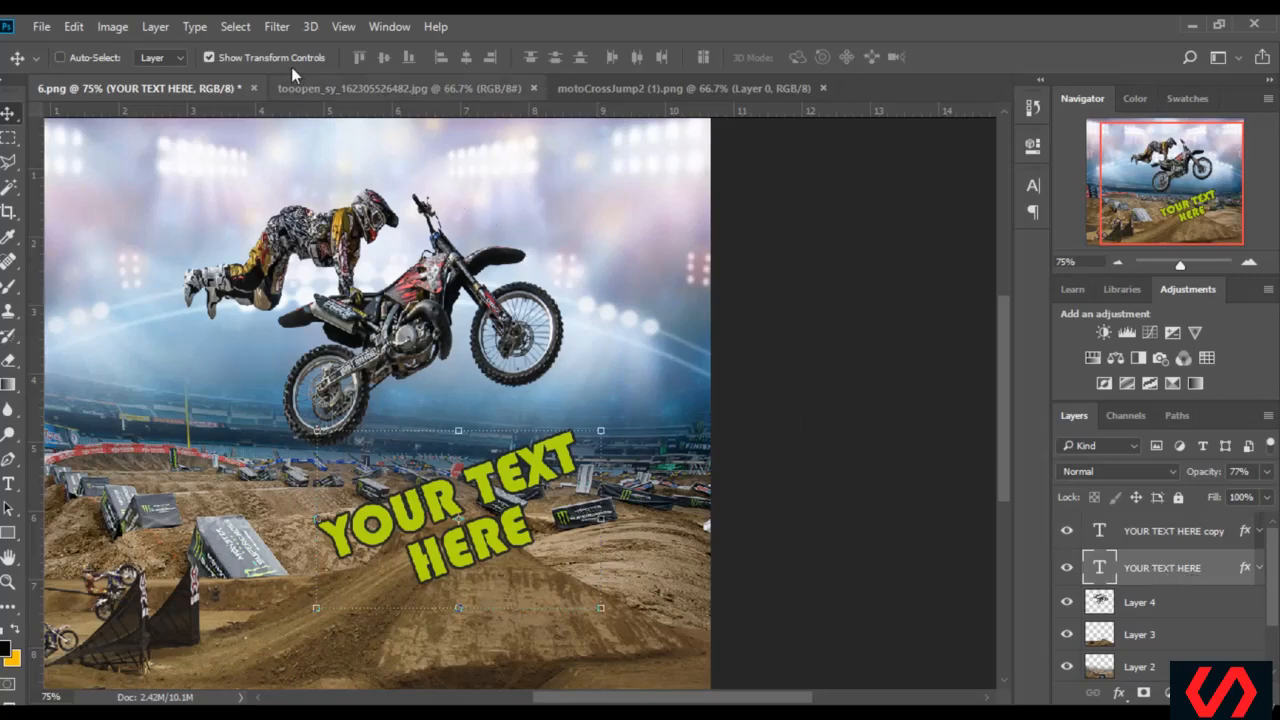
{"action": "left_click", "coordinate": [277, 27]}
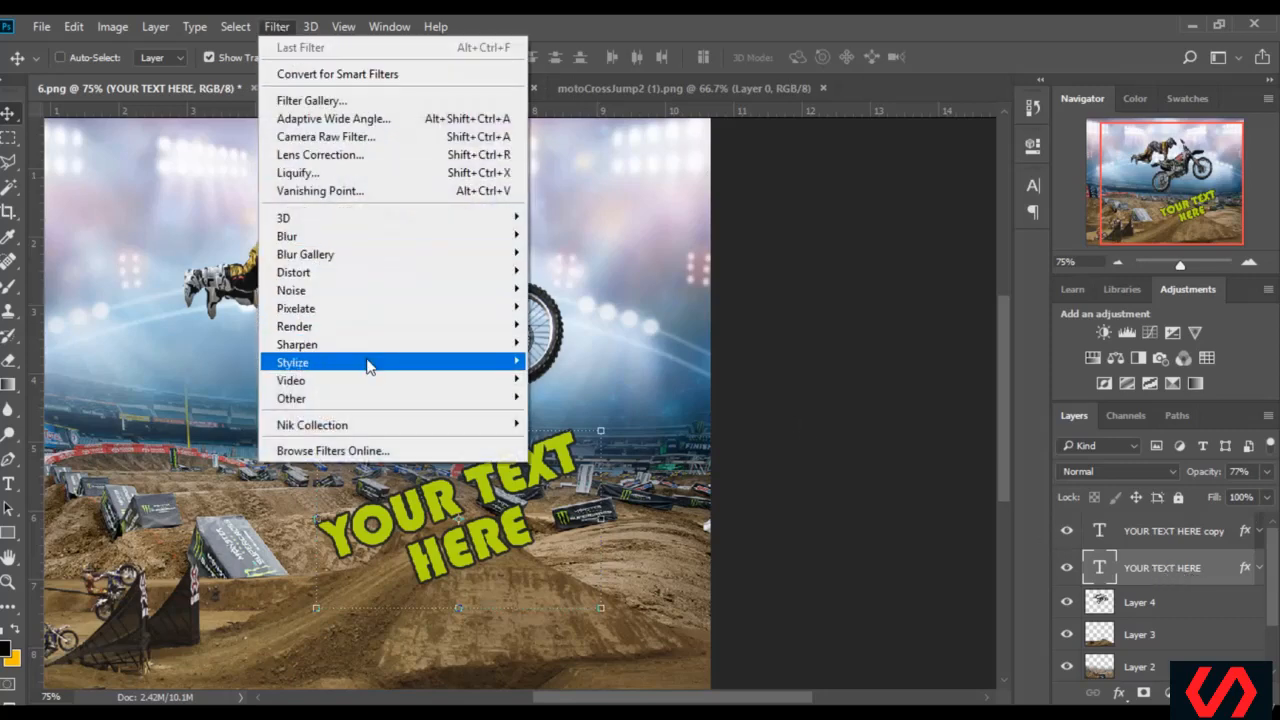
{"action": "mouse_move", "coordinate": [380, 312]}
{"action": "left_click", "coordinate": [1182, 571]}
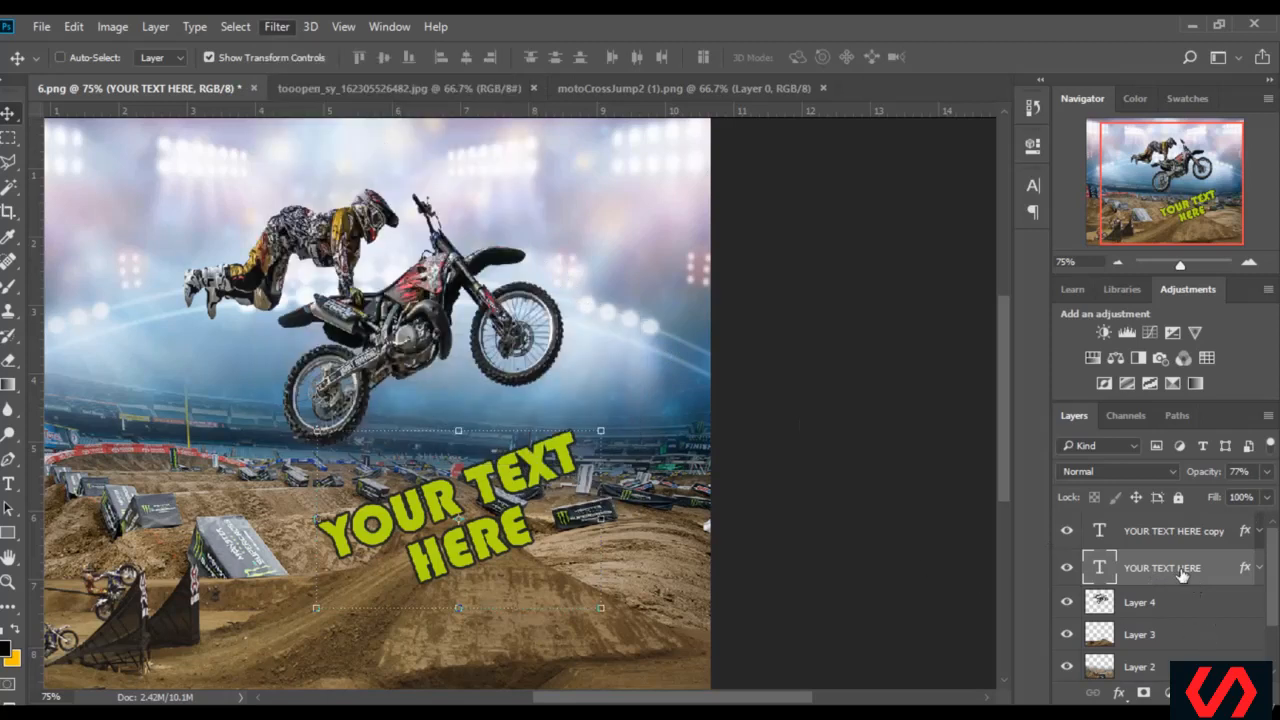
{"action": "key", "text": "ctrl+shift+alt+n"}
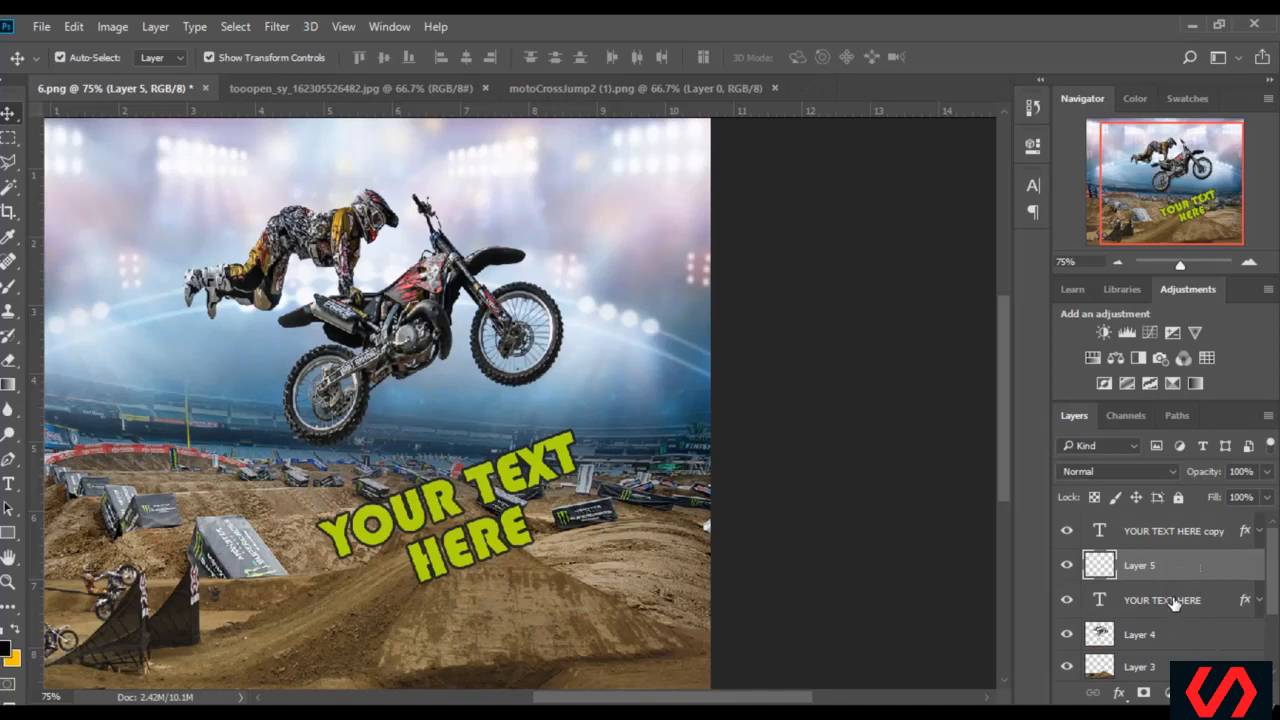
{"action": "left_click", "coordinate": [1175, 603], "text": "ctrl"}
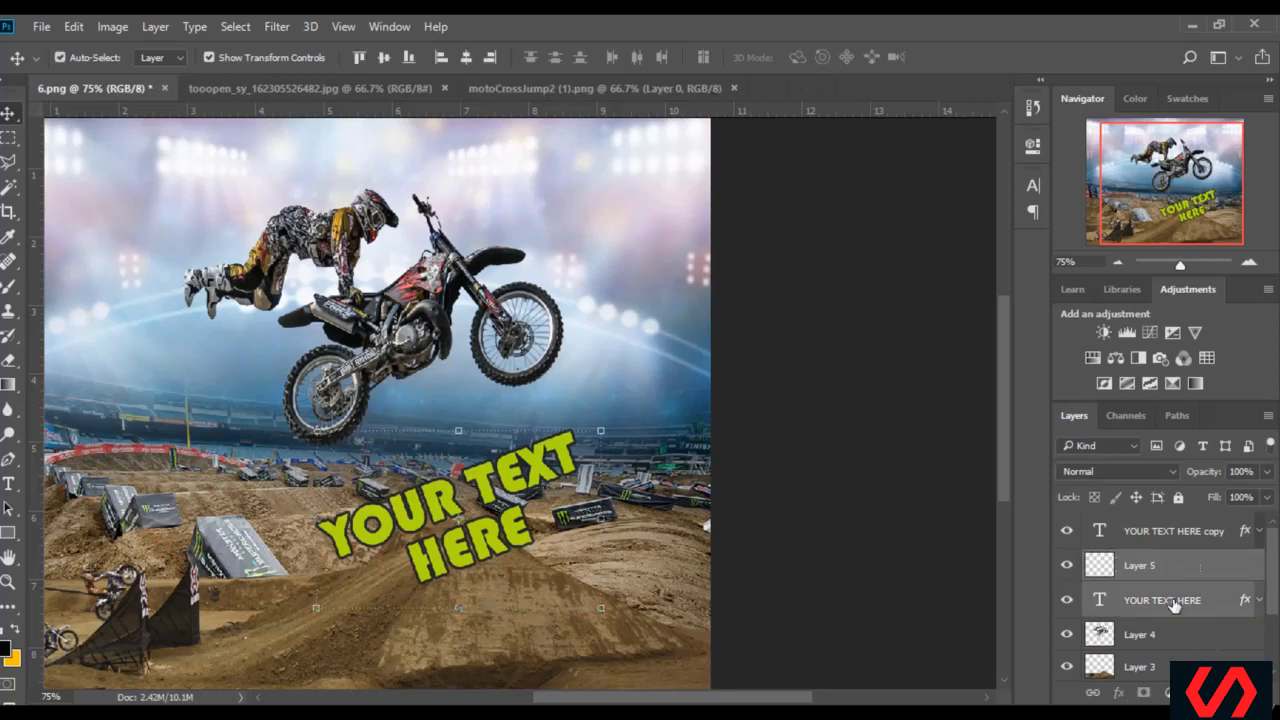
{"action": "key", "text": "ctrl+e"}
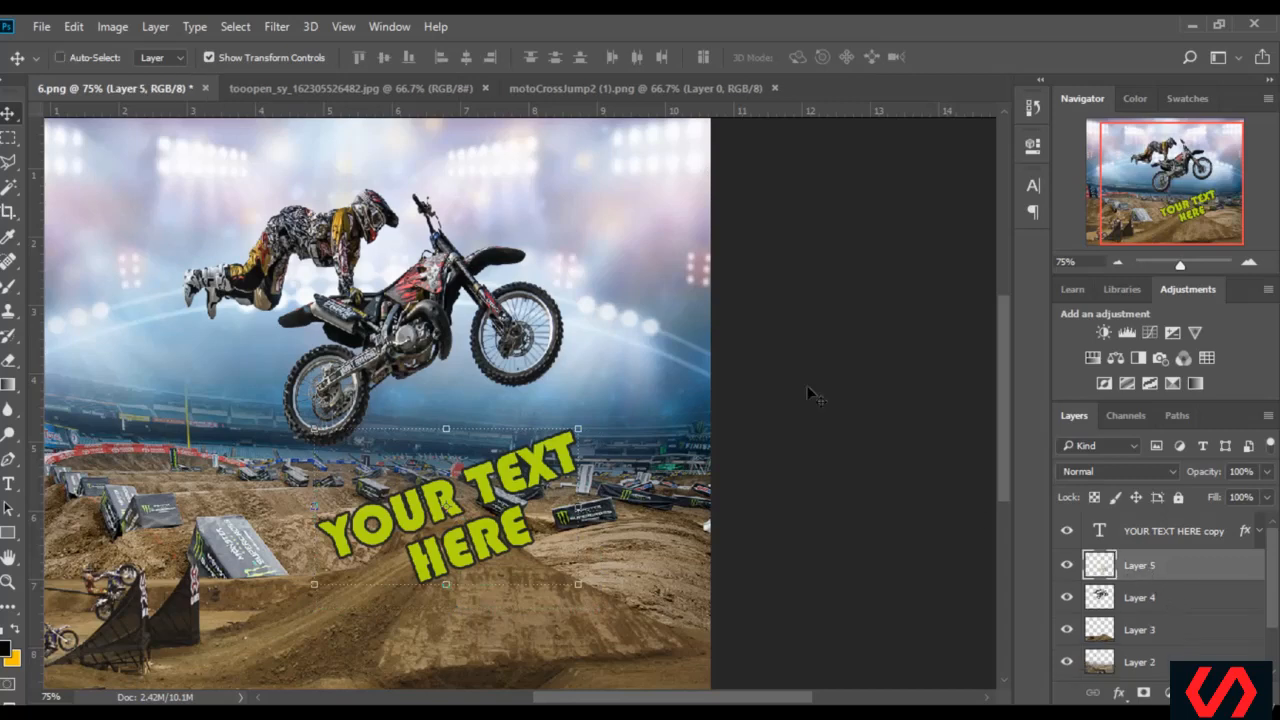
Apply a Motion Blur to the merged caption layer at an angle of 27°, with its distance increased until streaks extend beyond the letters
{"action": "left_click", "coordinate": [276, 26]}
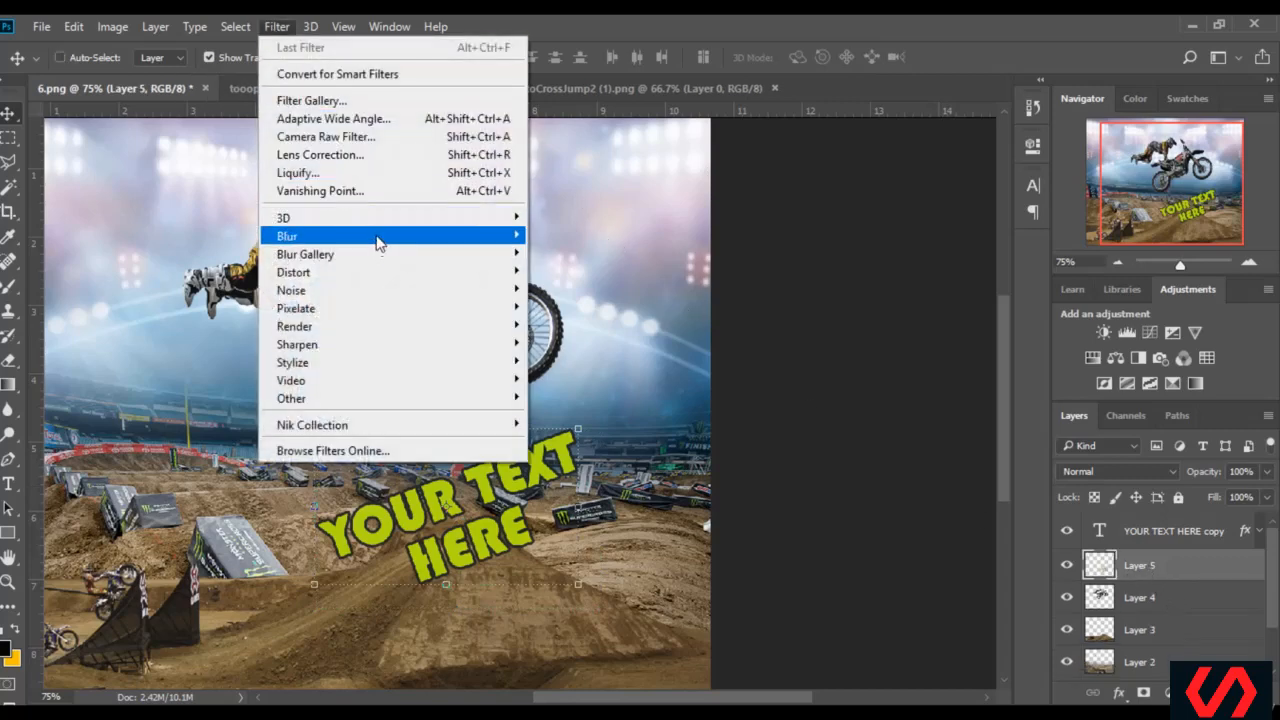
{"action": "mouse_move", "coordinate": [380, 237]}
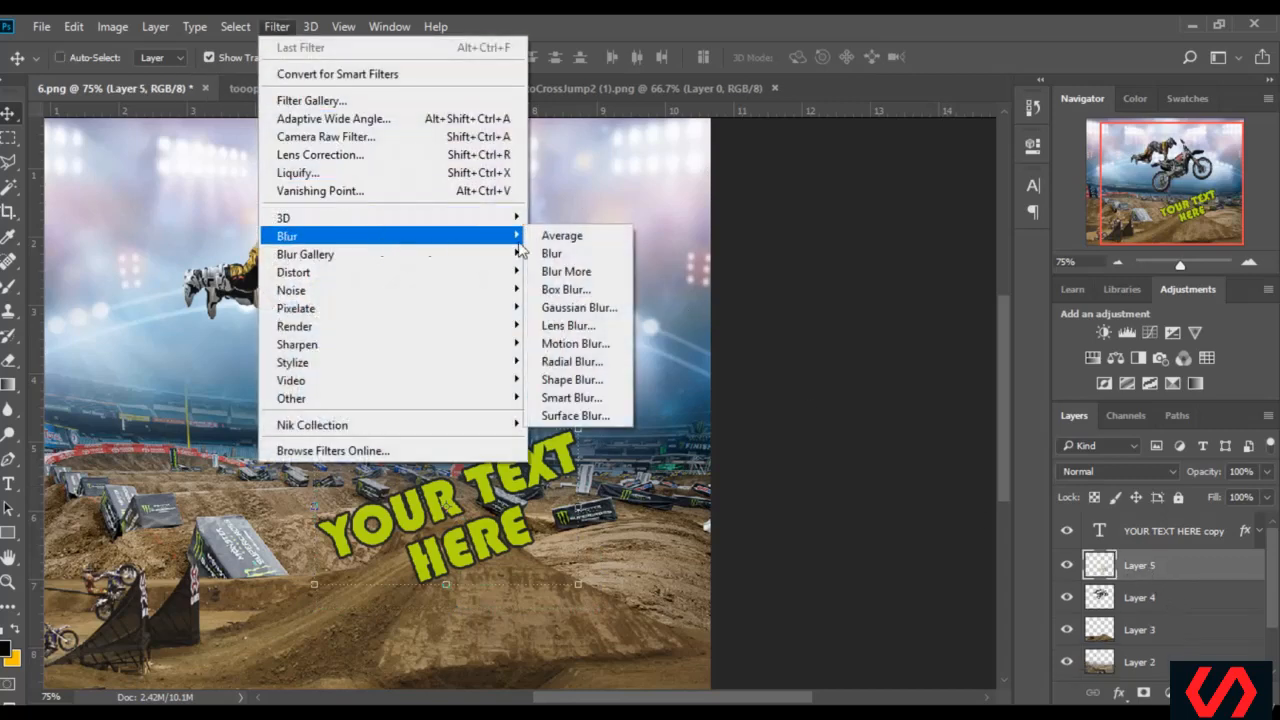
{"action": "left_click", "coordinate": [608, 344]}
{"action": "left_click_drag", "start_coordinate": [603, 143], "coordinate": [826, 128]}
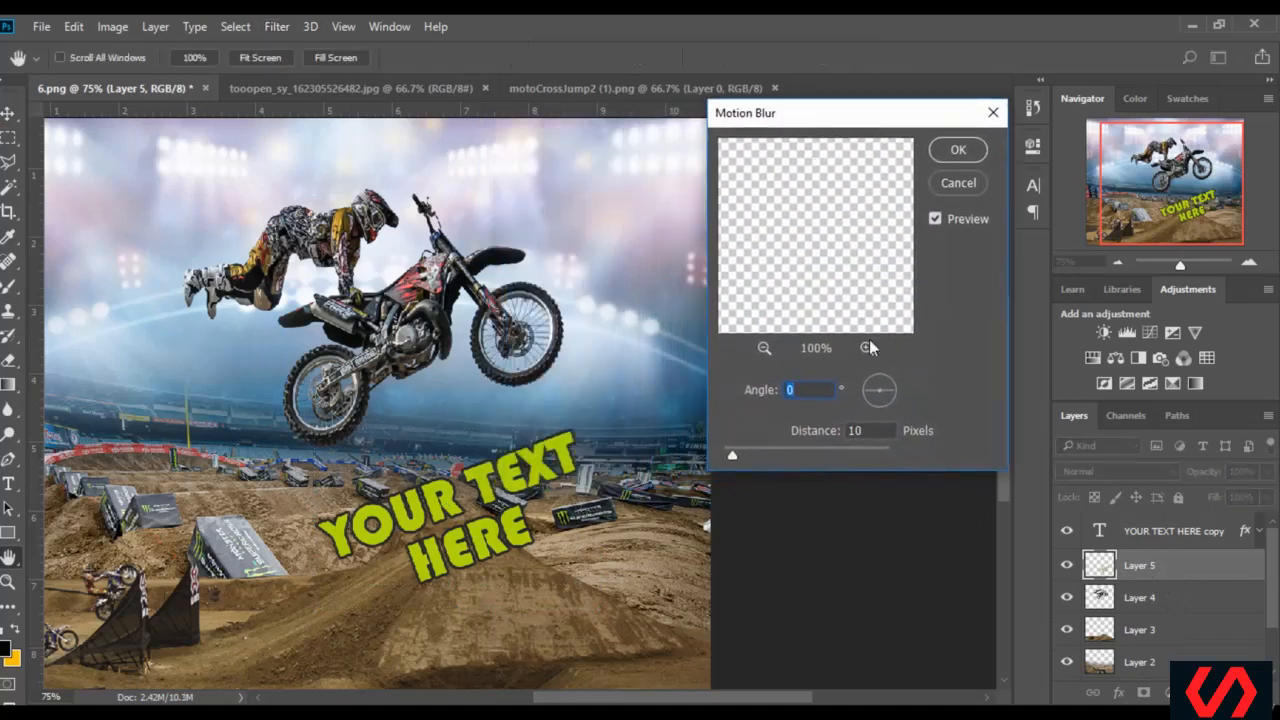
{"action": "left_click_drag", "start_coordinate": [891, 392], "coordinate": [895, 383]}
{"action": "left_click_drag", "start_coordinate": [764, 456], "coordinate": [800, 455]}
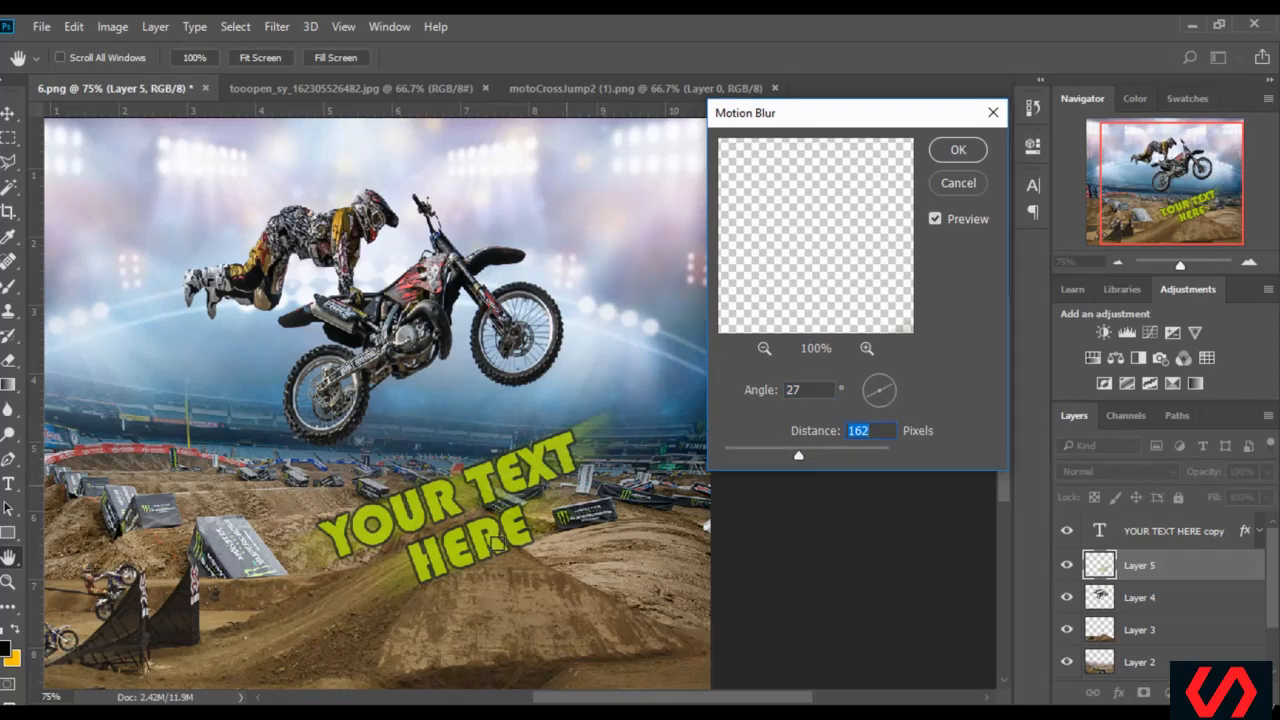
{"action": "left_click_drag", "start_coordinate": [802, 456], "coordinate": [806, 455]}
{"action": "left_click", "coordinate": [965, 150]}
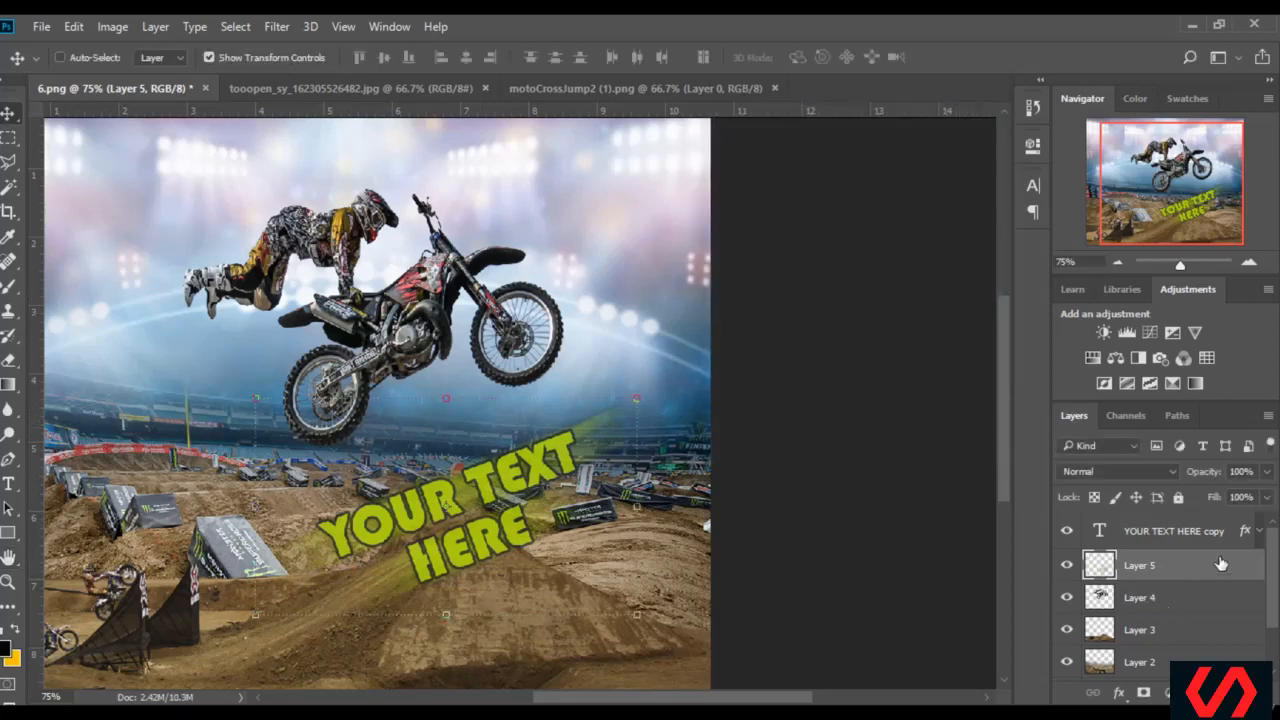
Brighten the Color Overlay of the YOUR TEXT HERE copy layer to the yellow-green cffd17
{"action": "double_click", "coordinate": [1242, 535]}
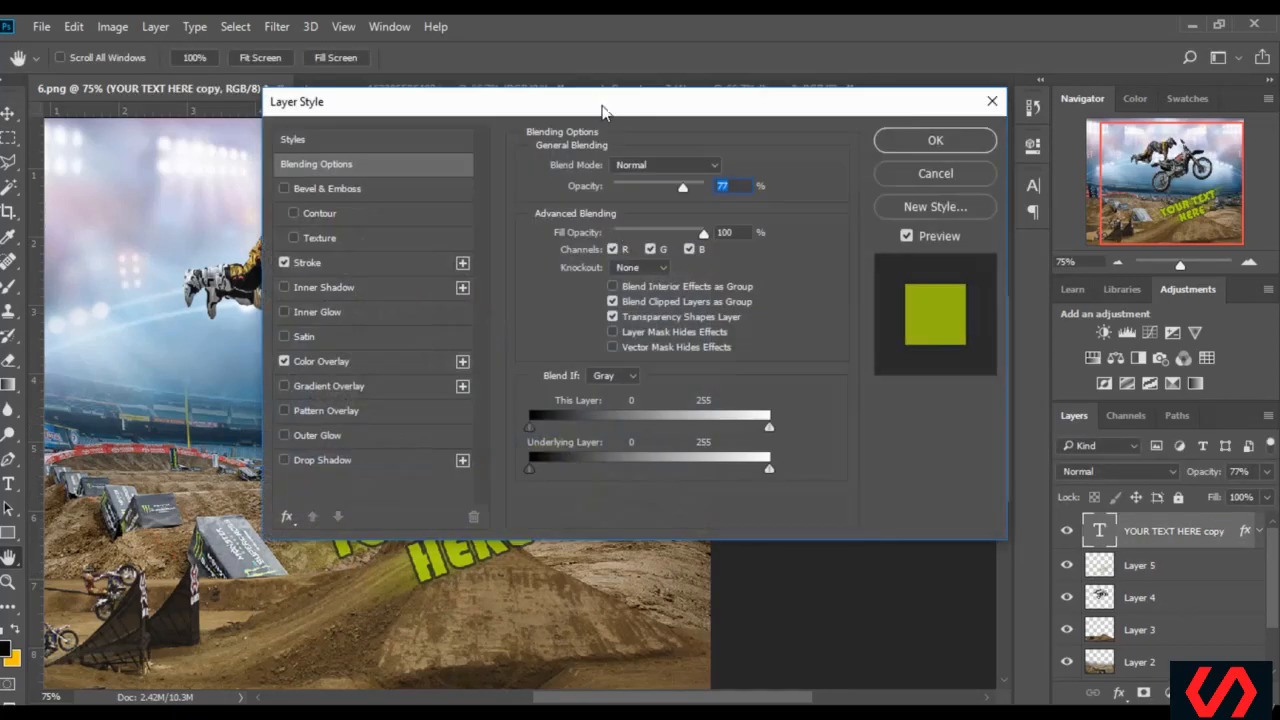
{"action": "left_click_drag", "start_coordinate": [602, 107], "coordinate": [1035, 174]}
{"action": "left_click", "coordinate": [750, 428]}
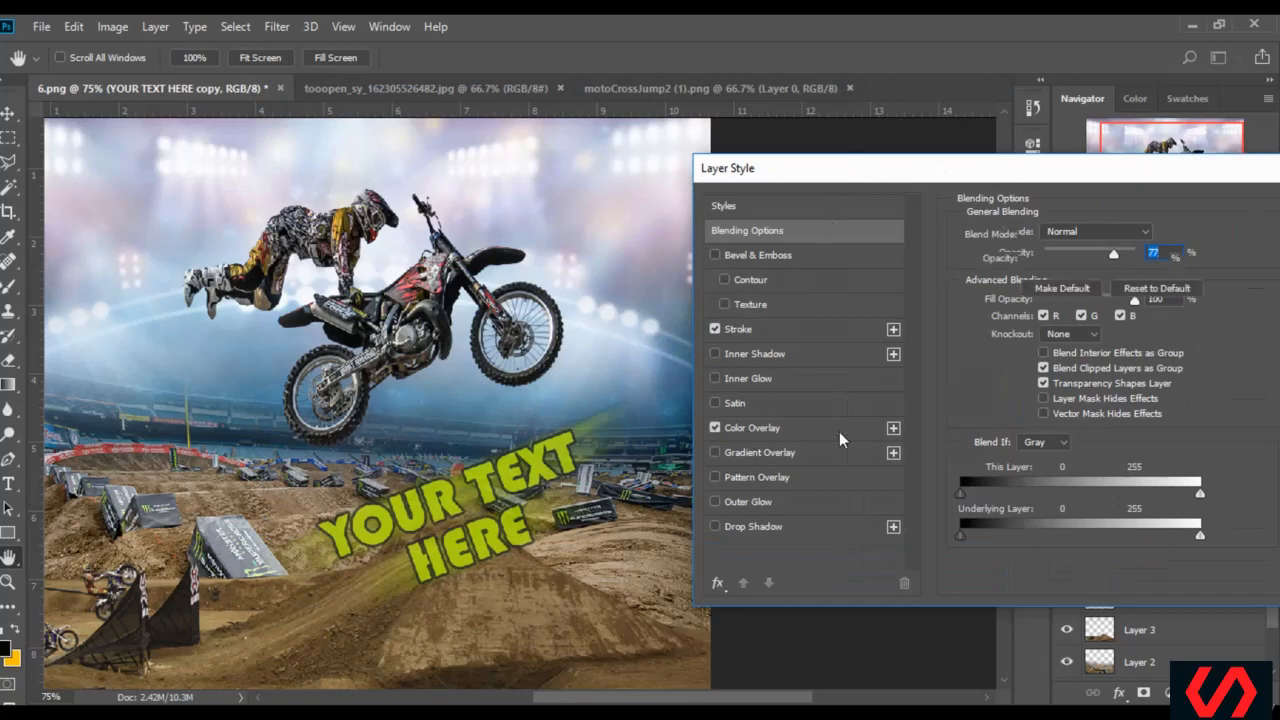
{"action": "left_click", "coordinate": [1150, 236]}
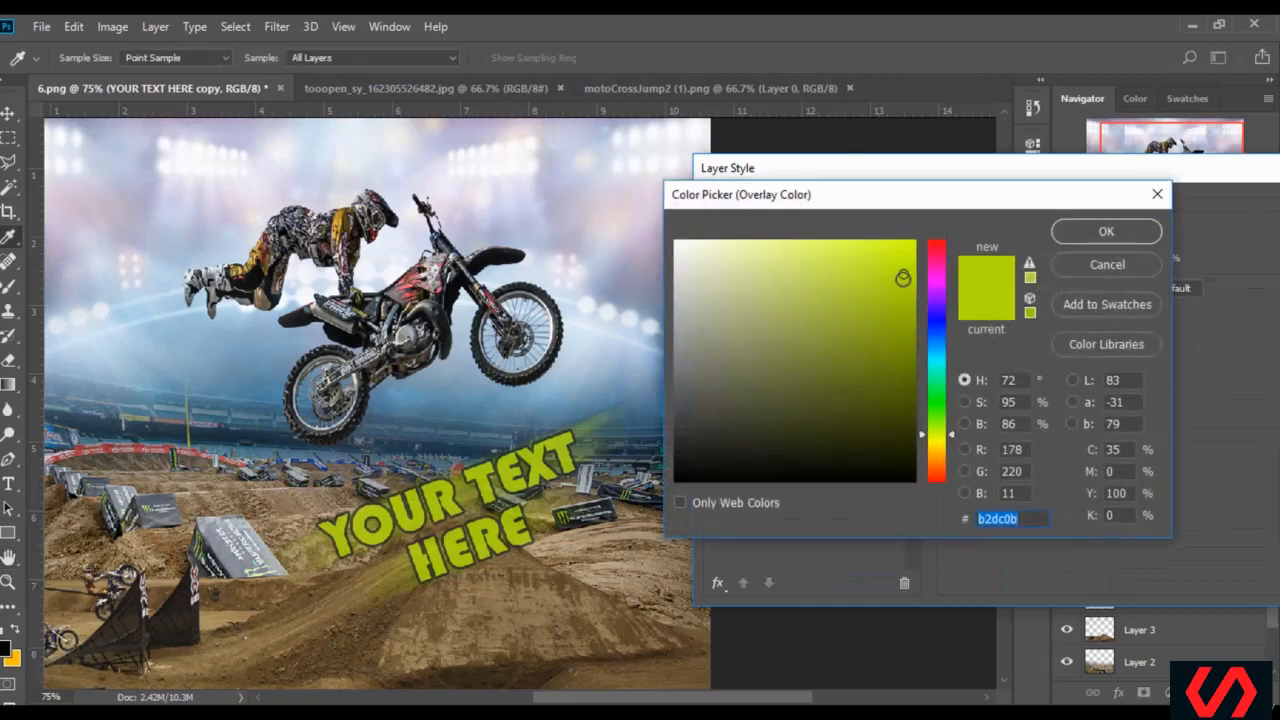
{"action": "left_click", "coordinate": [903, 251]}
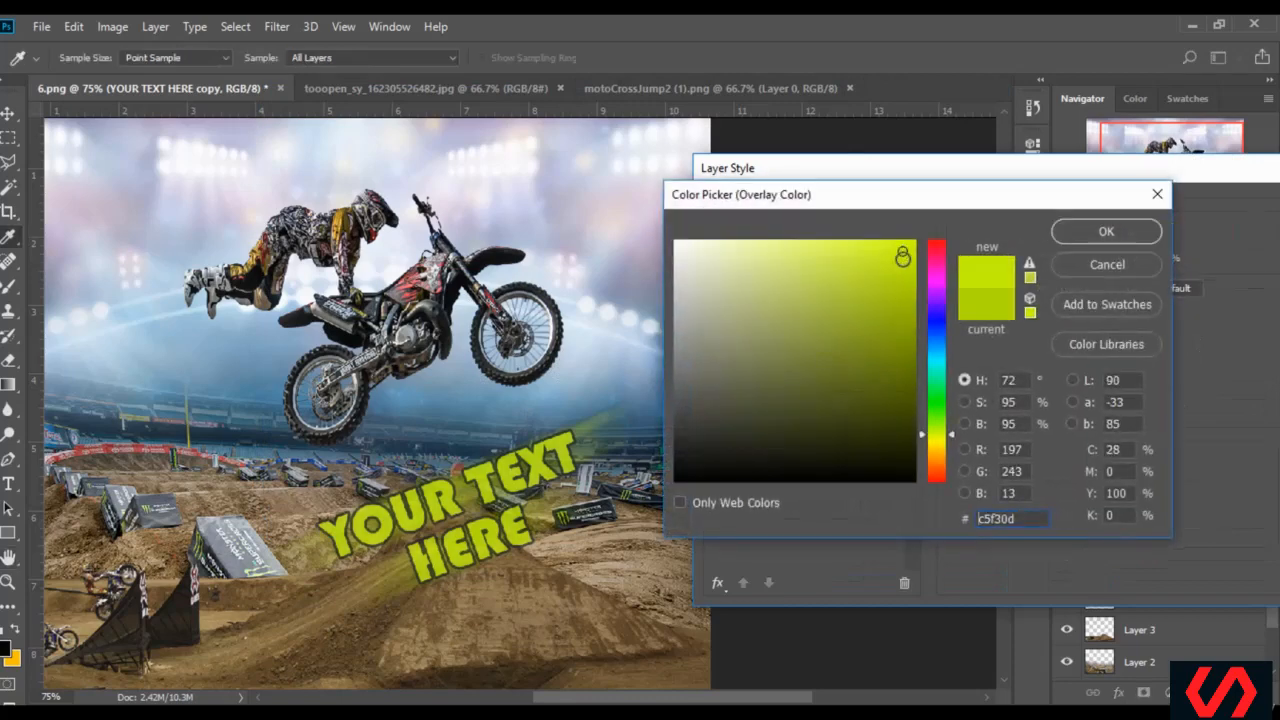
{"action": "left_click", "coordinate": [894, 243]}
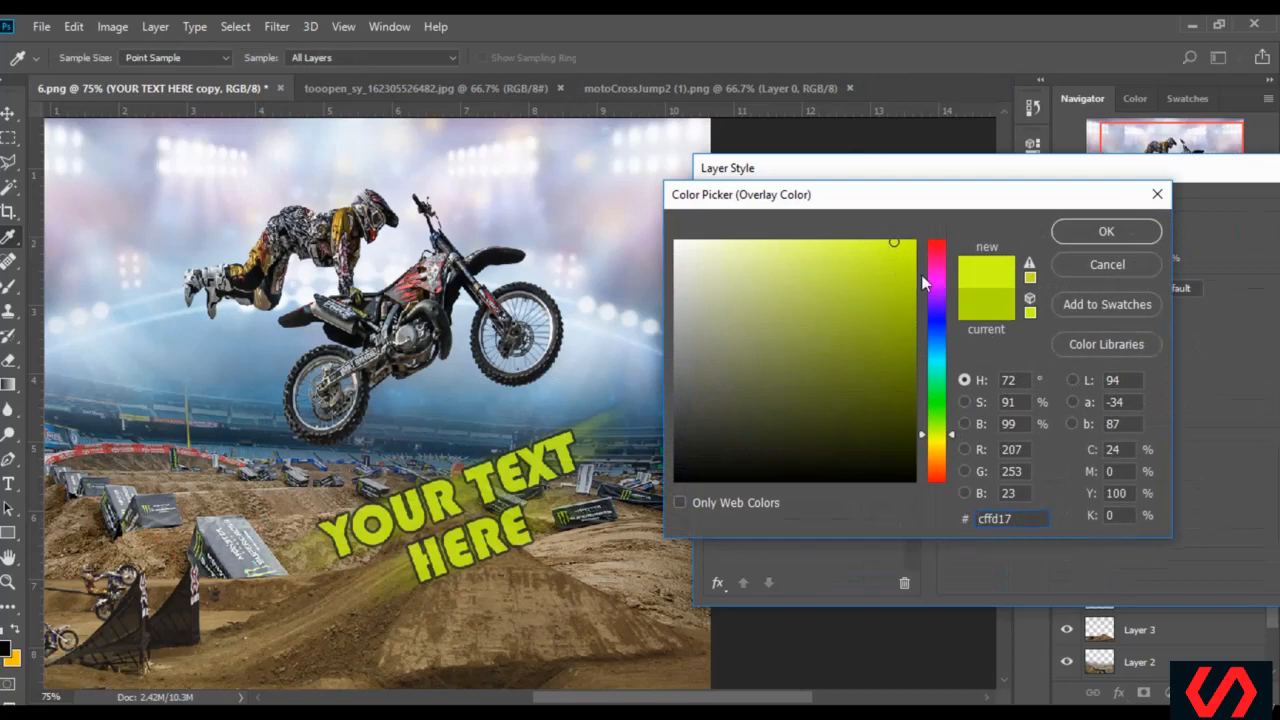
{"action": "left_click", "coordinate": [1120, 231]}
{"action": "left_click_drag", "start_coordinate": [1096, 180], "coordinate": [803, 145]}
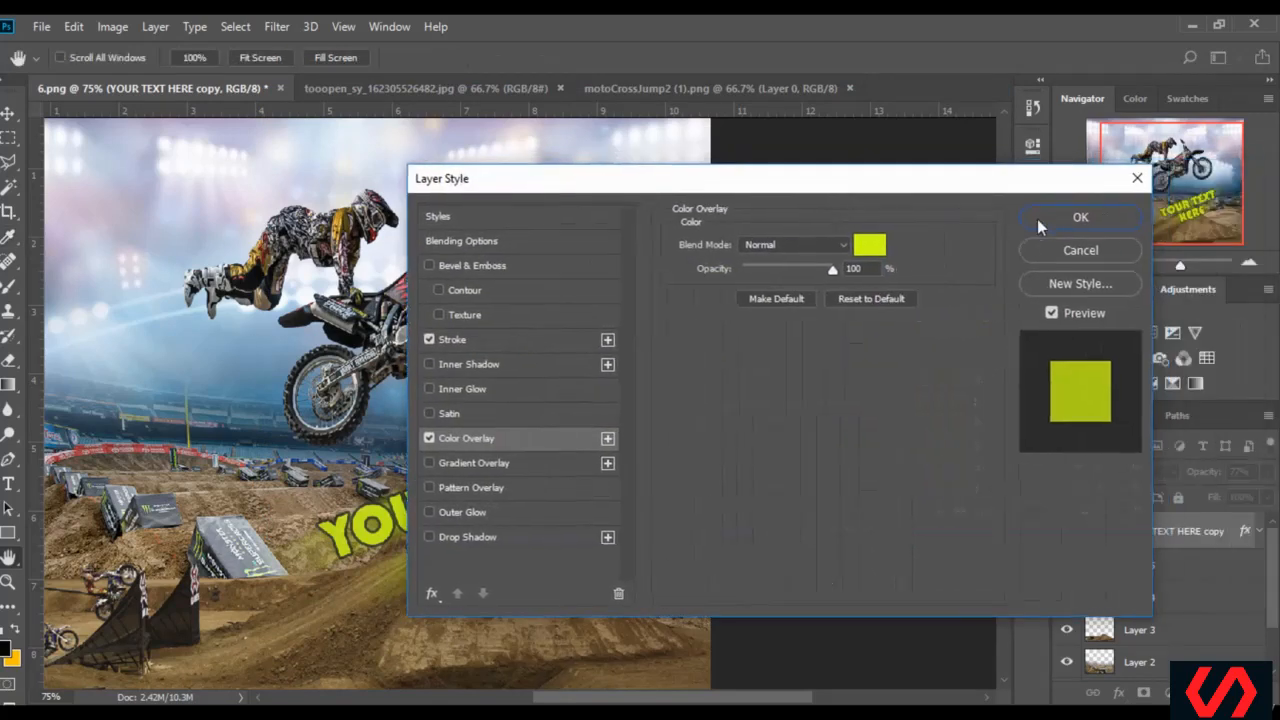
{"action": "left_click", "coordinate": [1102, 223]}
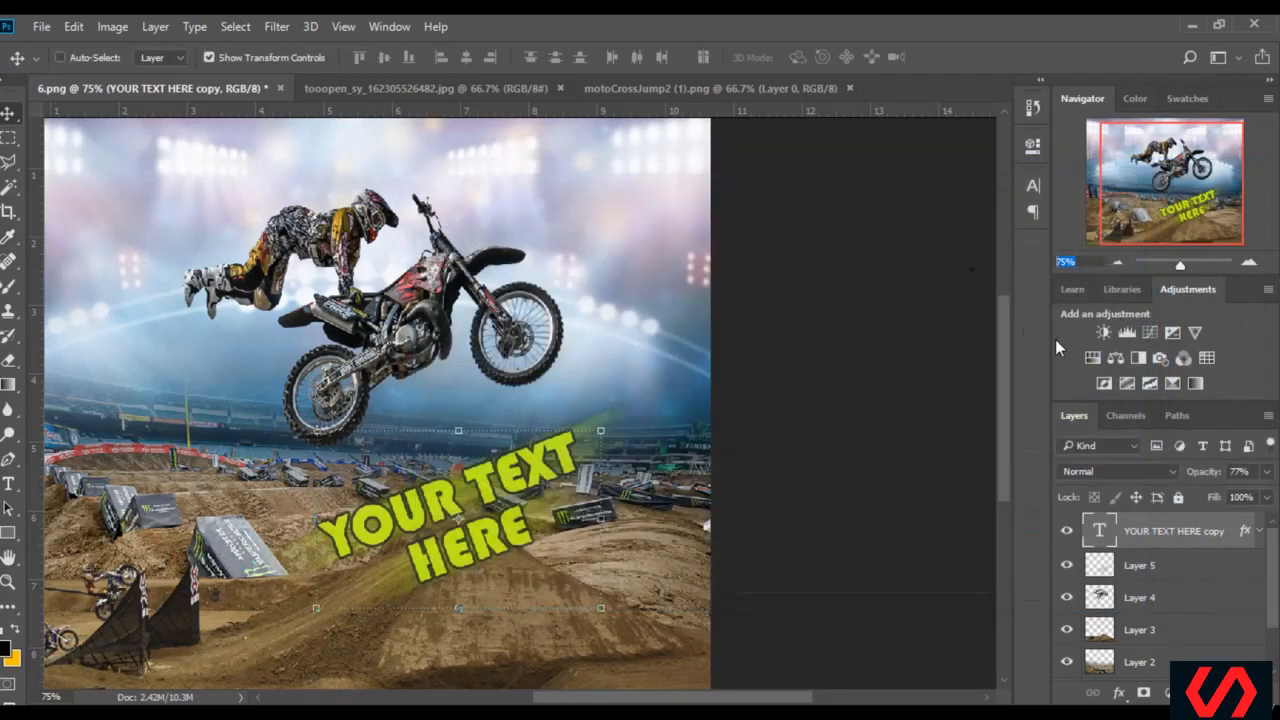
Turn off the transform controls and inspect the poster at 50% and 100% zoom
{"action": "type", "text": "50"}
{"action": "key", "text": "Return"}
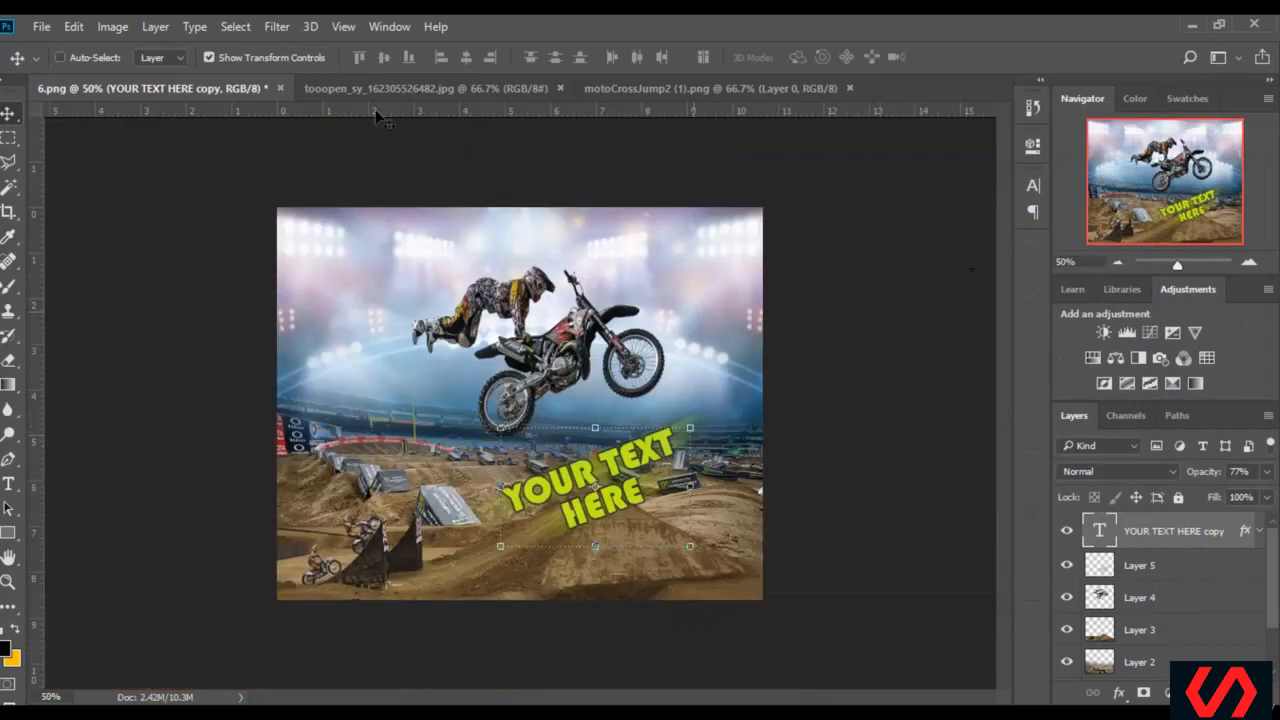
{"action": "left_click", "coordinate": [223, 55]}
{"action": "mouse_move", "coordinate": [152, 714]}
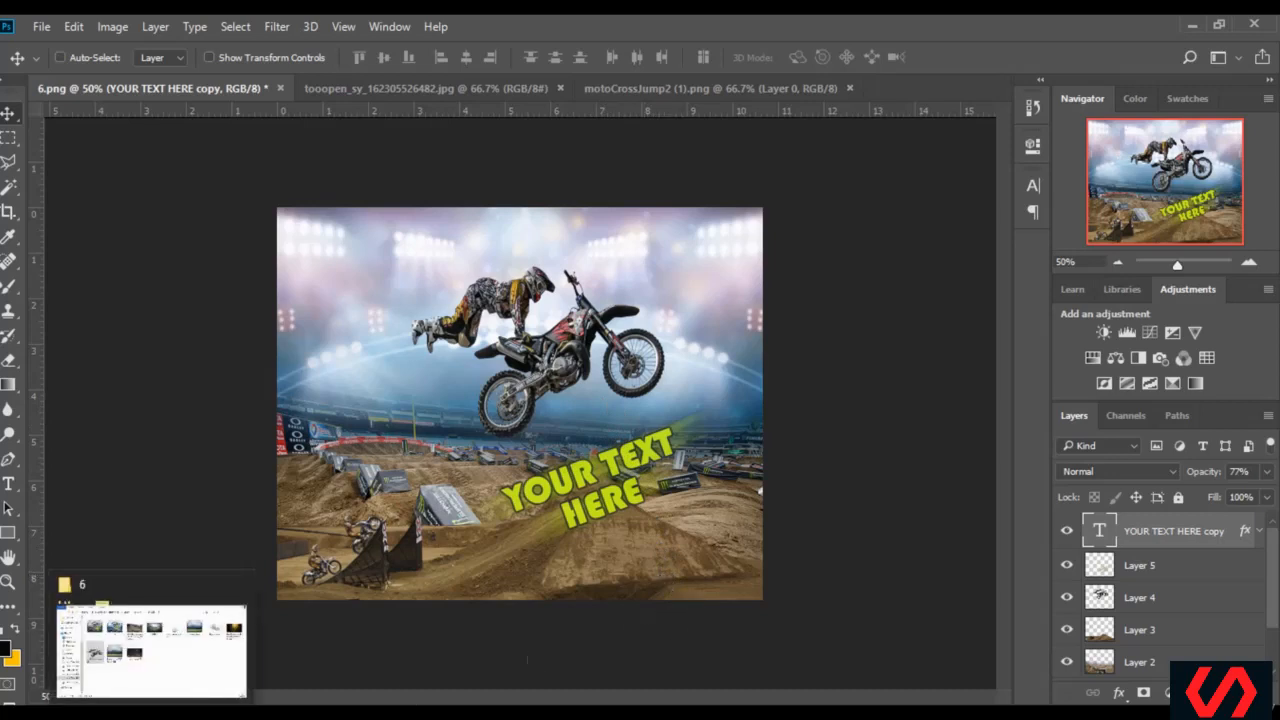
{"action": "left_click", "coordinate": [1103, 262]}
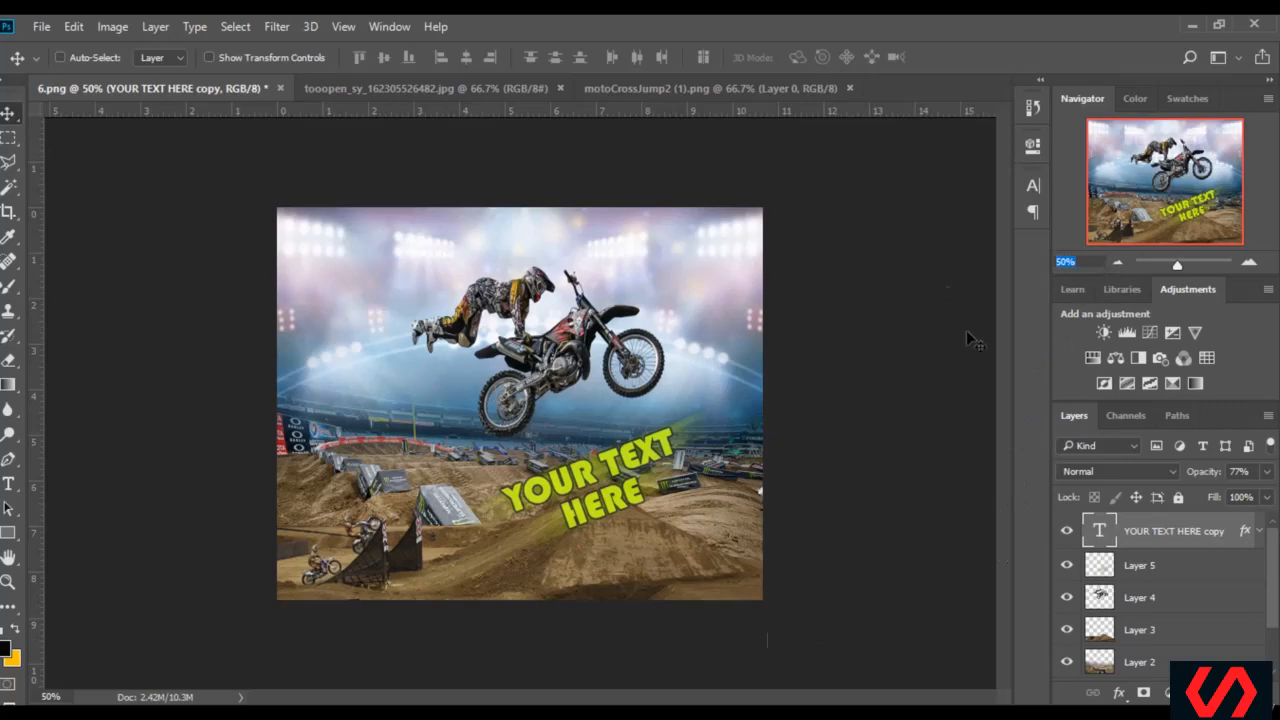
{"action": "type", "text": "100"}
{"action": "key", "text": "Return"}
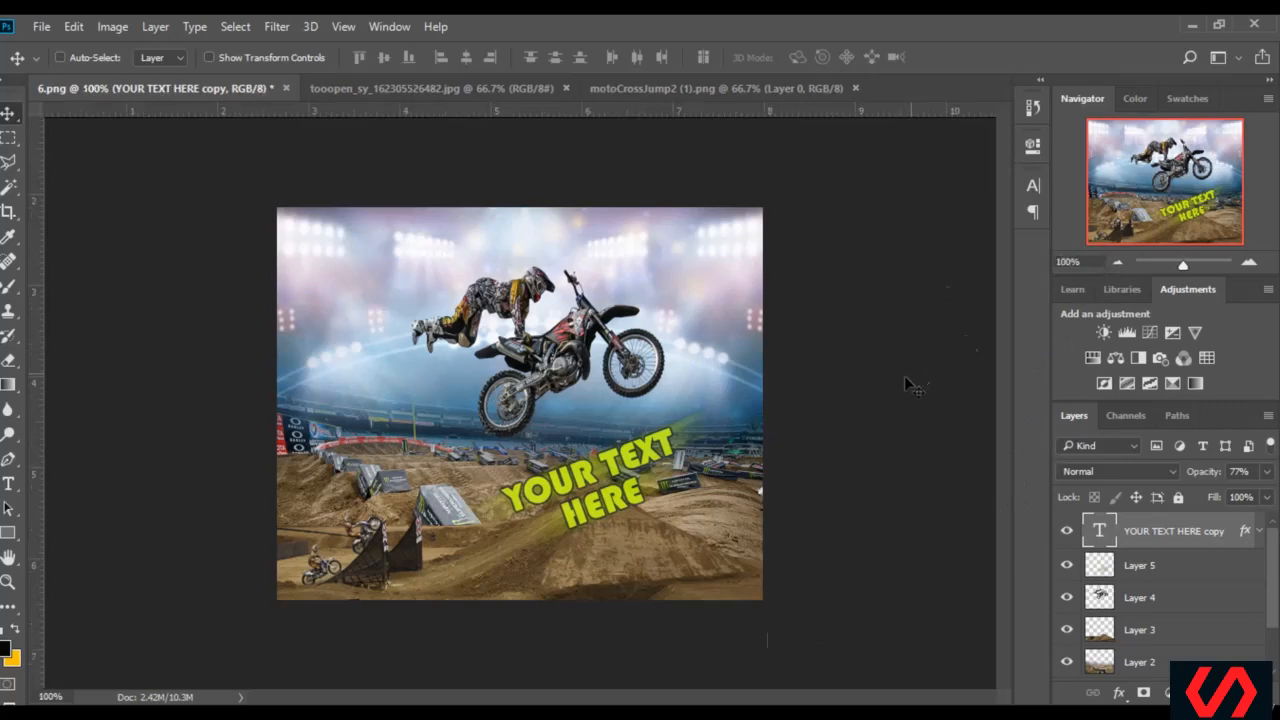
{"action": "scroll", "coordinate": [519, 403], "scroll_direction": "up", "scroll_amount": 2}
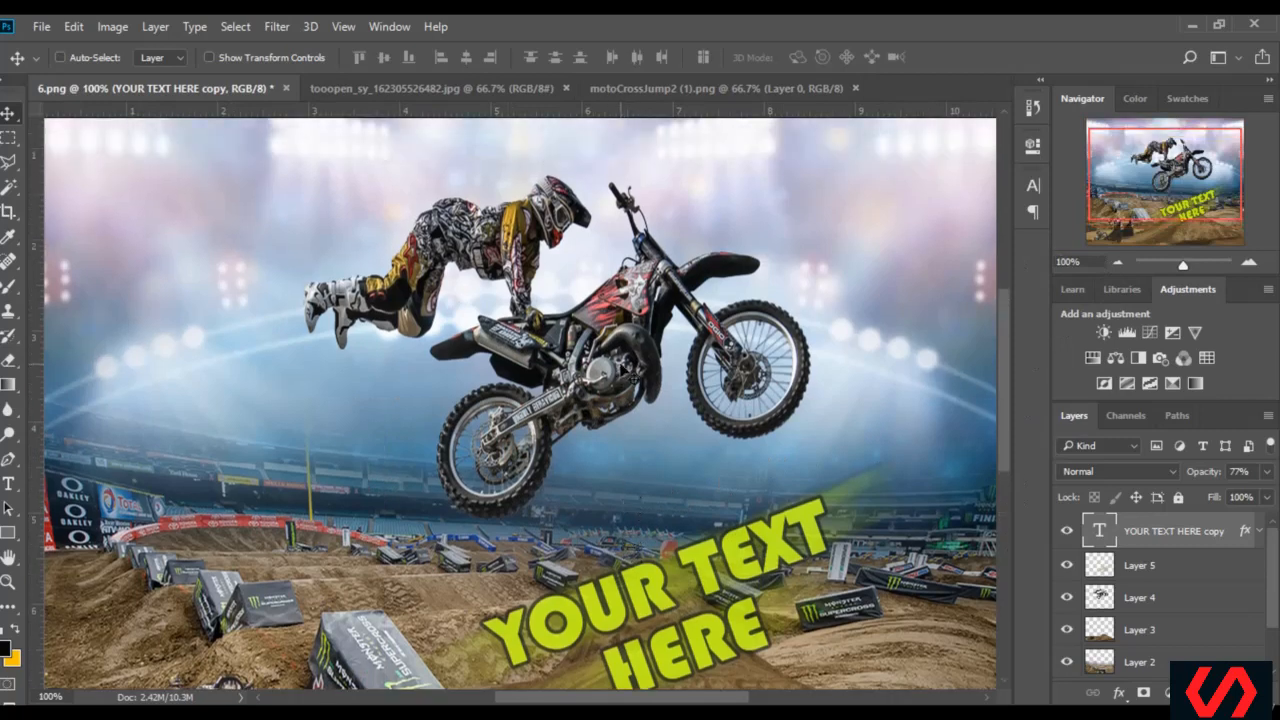
{"action": "scroll", "coordinate": [674, 400], "scroll_direction": "down", "scroll_amount": 2}
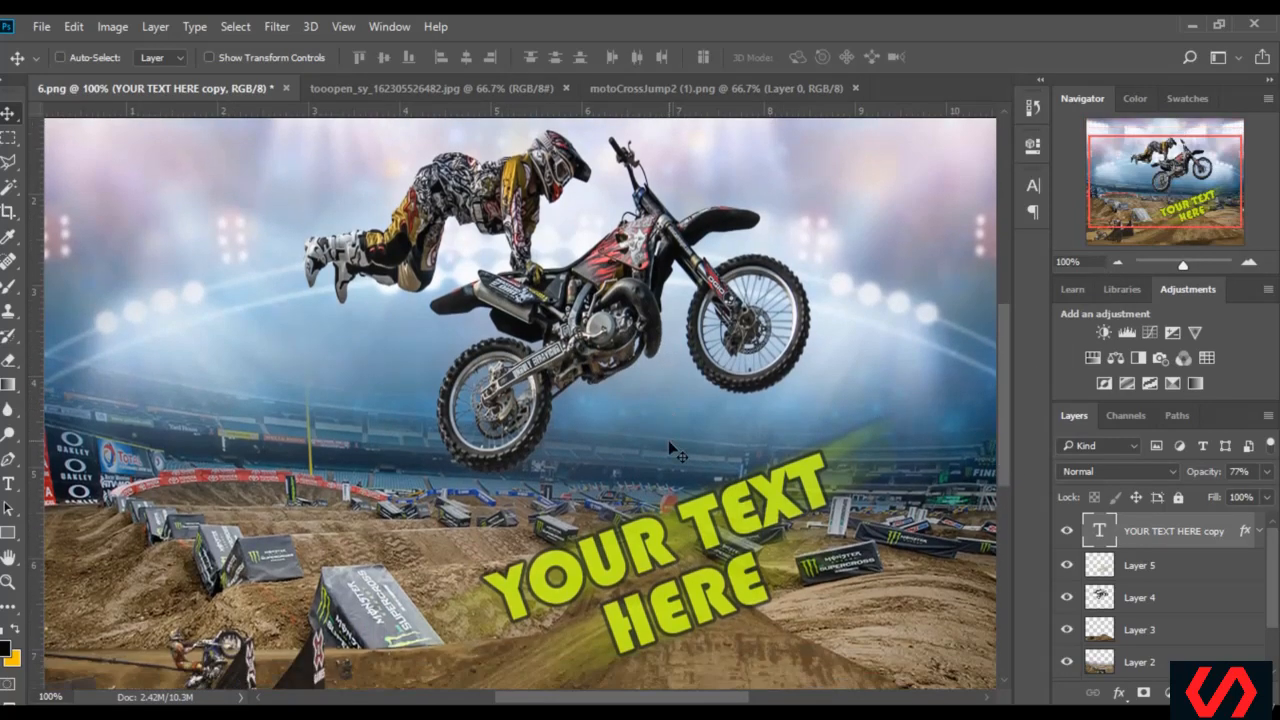
Make Layer 3 active in the poster and open the dirt-charge-png-0 image from folder 6 in Photoshop
{"action": "left_click", "coordinate": [1162, 598]}
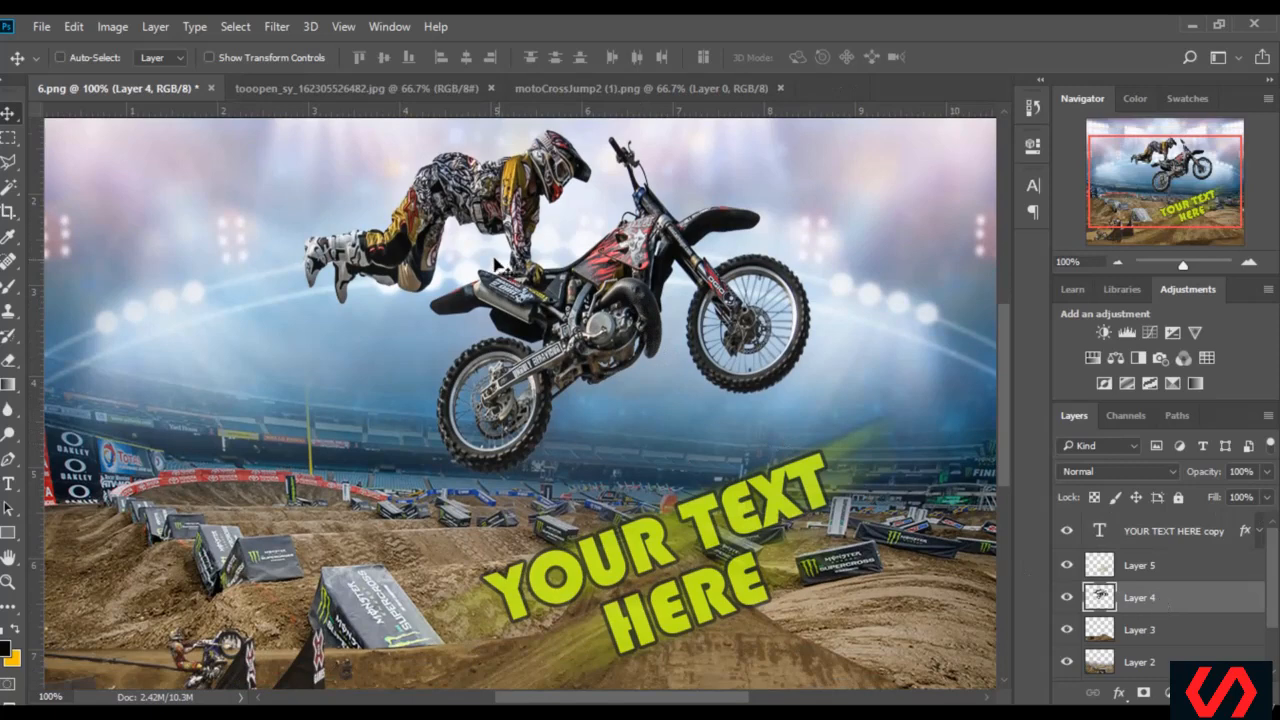
{"action": "left_click", "coordinate": [1176, 632]}
{"action": "key", "text": "alt+Tab"}
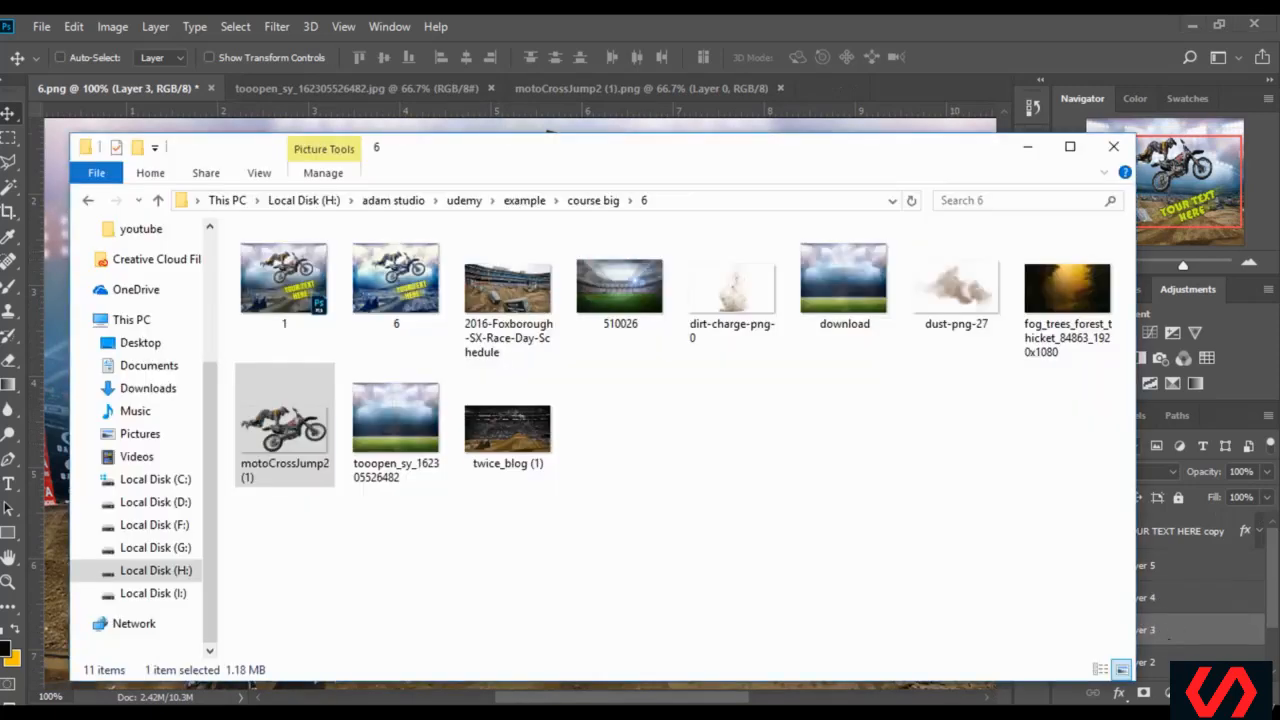
{"action": "left_click", "coordinate": [743, 305]}
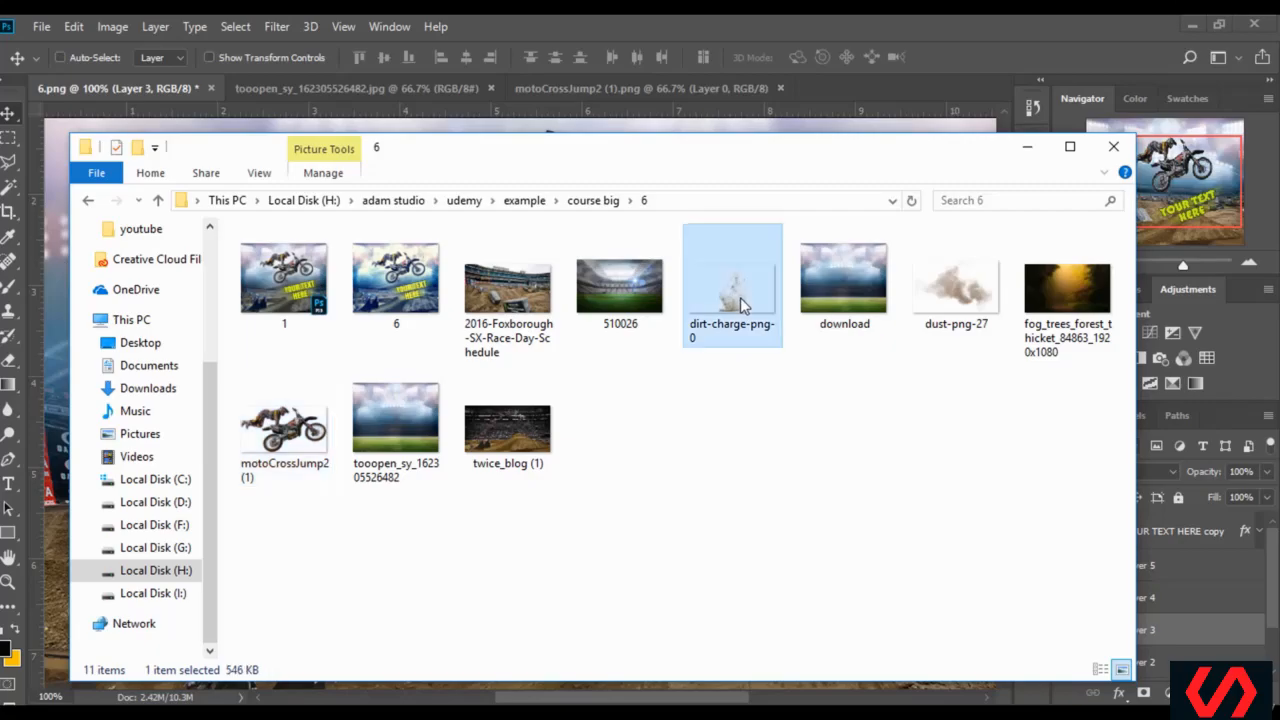
{"action": "double_click", "coordinate": [743, 305]}
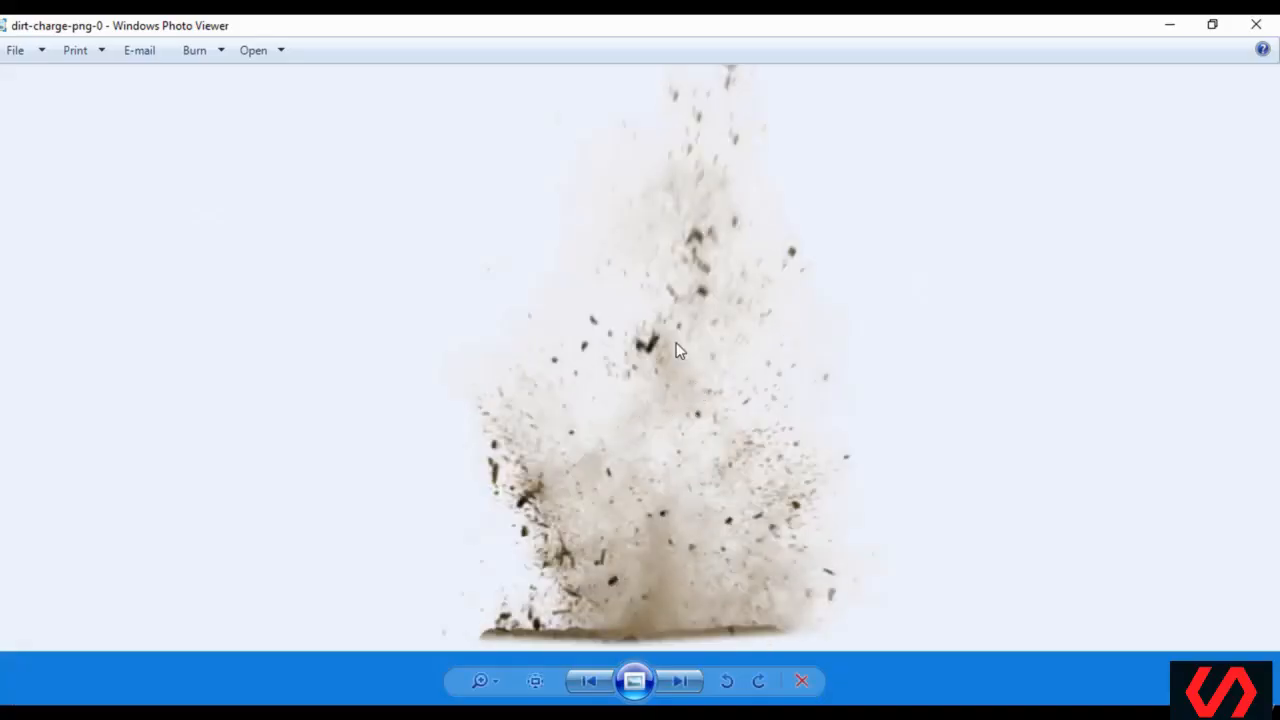
{"action": "right_click", "coordinate": [676, 342]}
{"action": "mouse_move", "coordinate": [774, 362]}
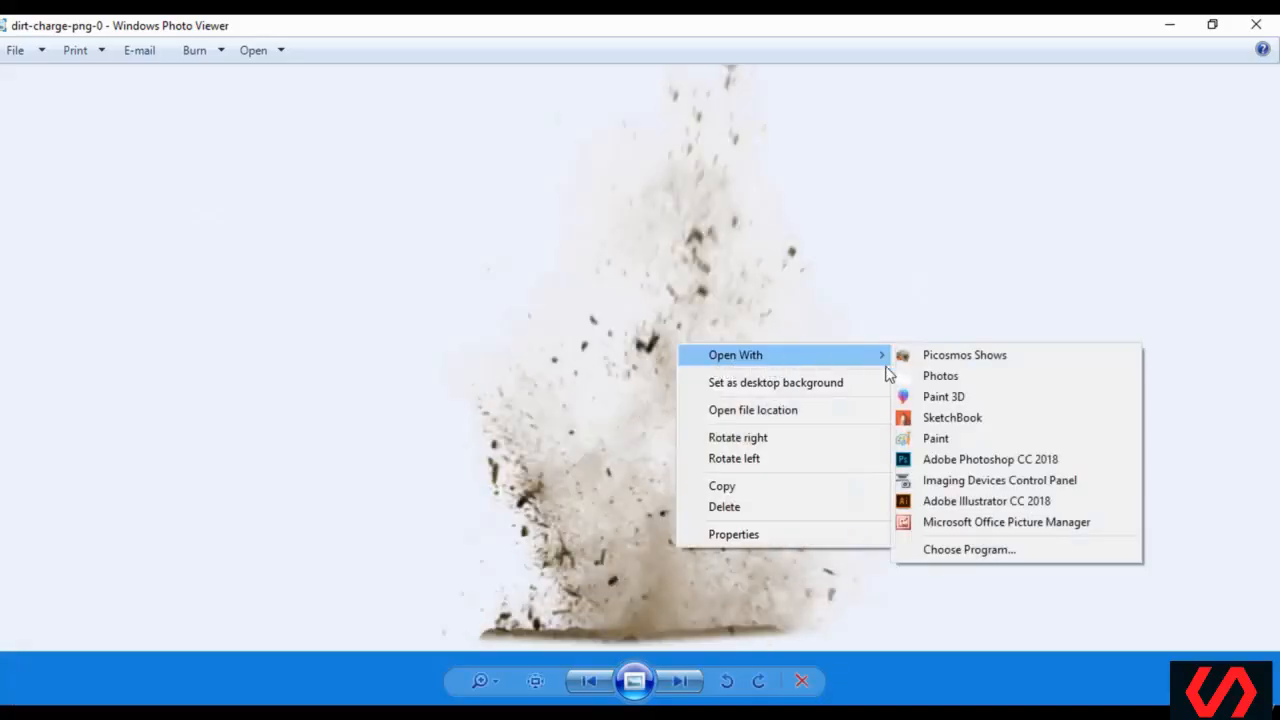
{"action": "left_click", "coordinate": [965, 460]}
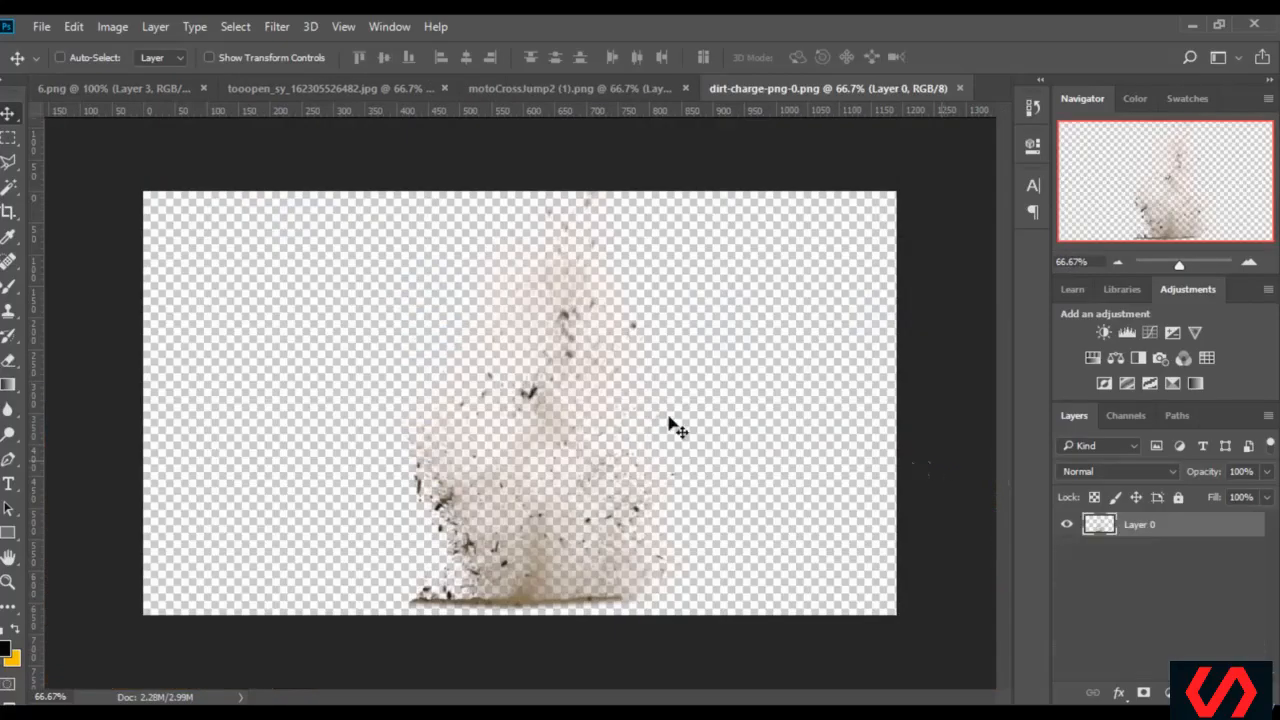
Bring the dirt blast into the 6.png poster directly above Layer 3, positioned behind the caption and the bike
{"action": "mouse_move", "coordinate": [512, 598]}
{"action": "left_mouse_down"}
{"action": "mouse_move", "coordinate": [357, 329]}
{"action": "mouse_move", "coordinate": [140, 88]}
{"action": "mouse_move", "coordinate": [676, 472]}
{"action": "mouse_move", "coordinate": [695, 504]}
{"action": "mouse_move", "coordinate": [660, 509]}
{"action": "left_mouse_up"}
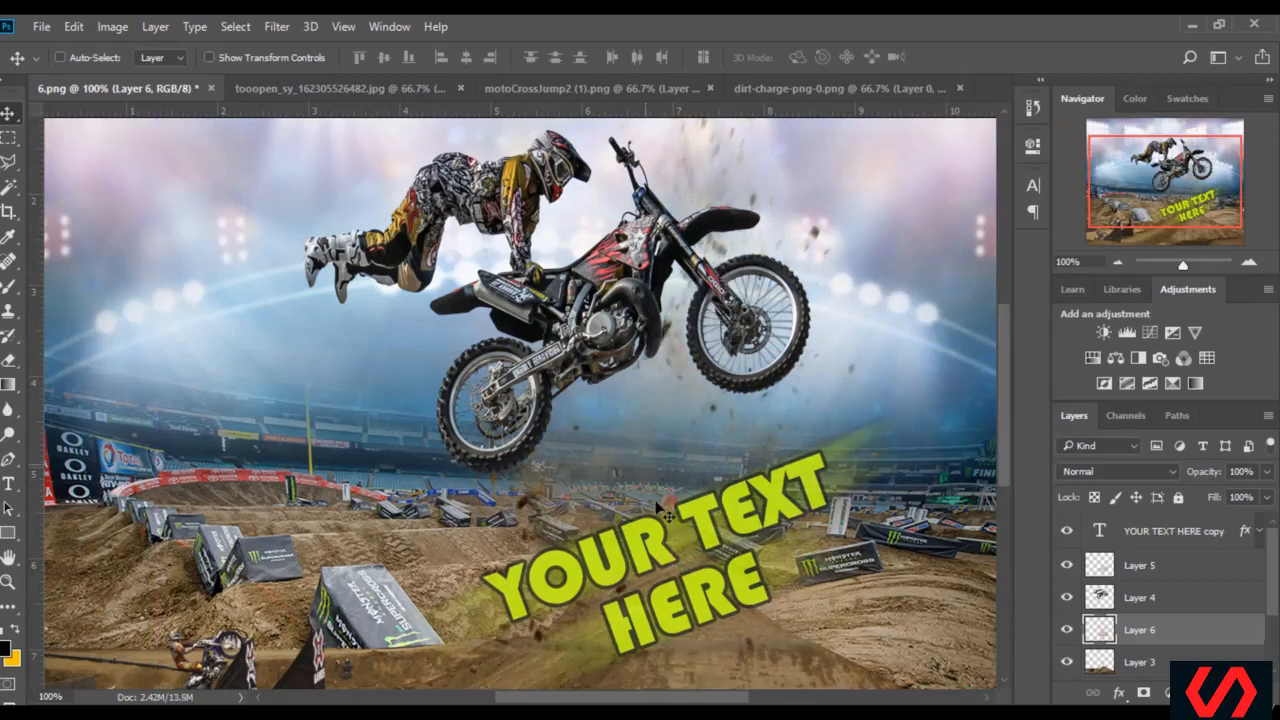
{"action": "scroll", "coordinate": [662, 510], "scroll_direction": "down", "scroll_amount": 2}
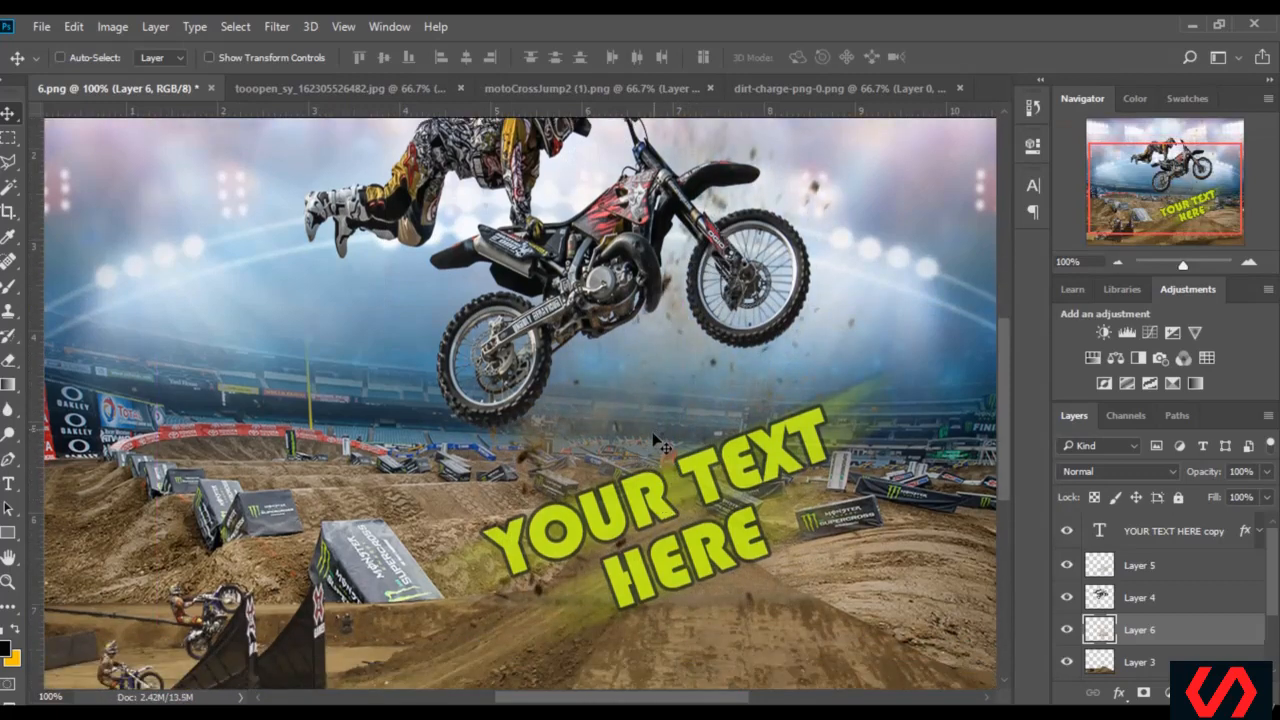
{"action": "scroll", "coordinate": [665, 443], "scroll_direction": "up", "scroll_amount": 2}
{"action": "scroll", "coordinate": [660, 448], "scroll_direction": "down", "scroll_amount": 3}
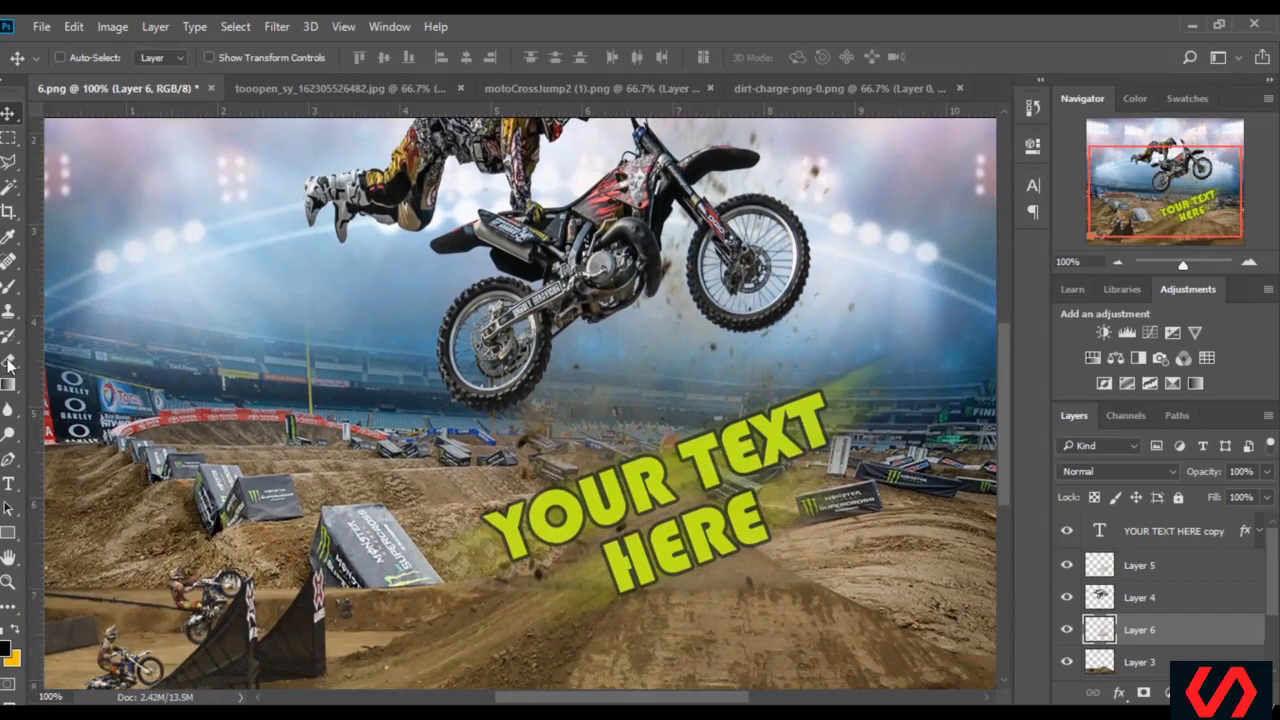
Erase the base of the dirt blast across the ramp with a soft 117 px eraser and review the whole poster at 50% zoom
{"action": "left_click", "coordinate": [8, 362]}
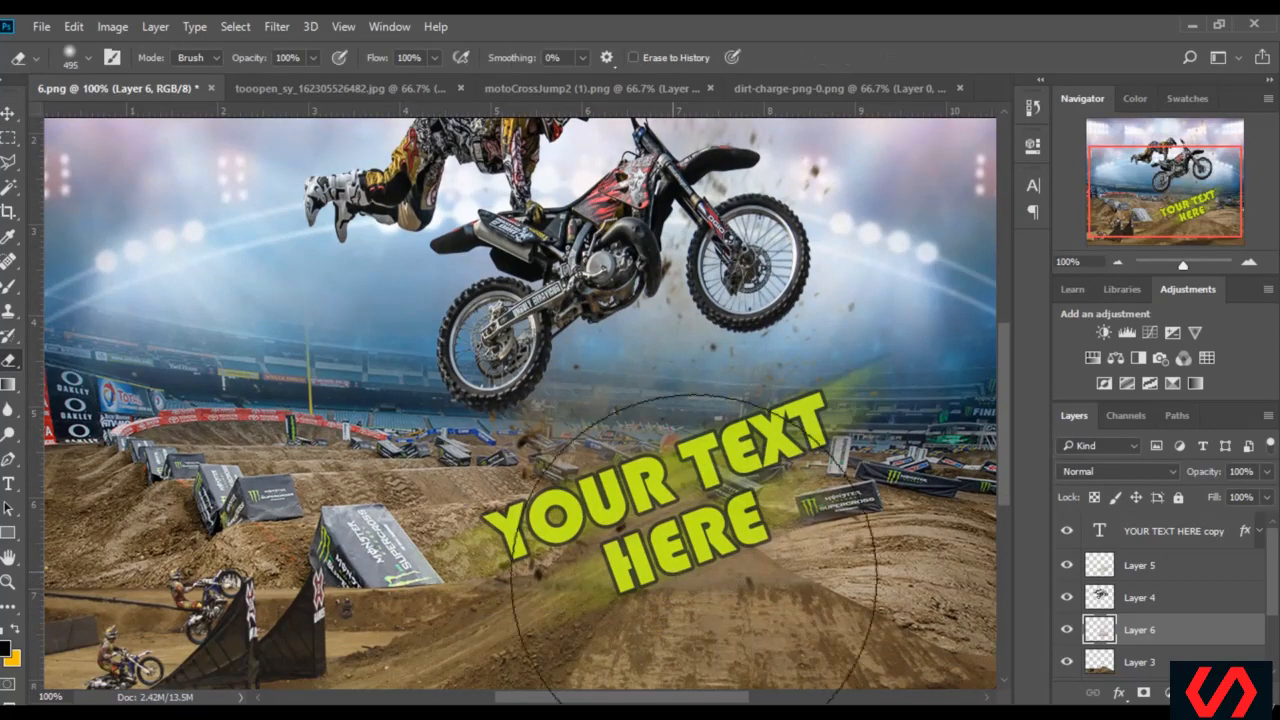
{"action": "left_click", "coordinate": [86, 58]}
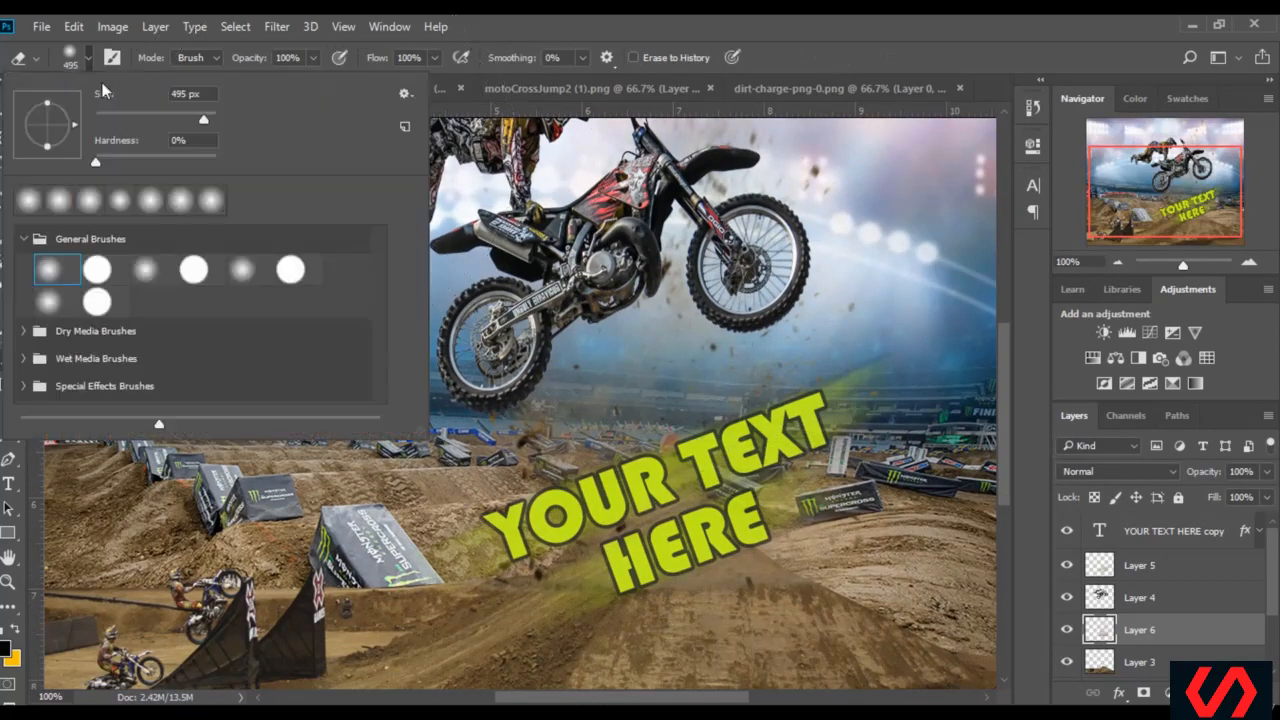
{"action": "left_click", "coordinate": [160, 113]}
{"action": "mouse_move", "coordinate": [770, 585]}
{"action": "left_mouse_down"}
{"action": "mouse_move", "coordinate": [688, 563]}
{"action": "mouse_move", "coordinate": [582, 567]}
{"action": "mouse_move", "coordinate": [630, 571]}
{"action": "mouse_move", "coordinate": [703, 545]}
{"action": "mouse_move", "coordinate": [753, 555]}
{"action": "mouse_move", "coordinate": [811, 534]}
{"action": "mouse_move", "coordinate": [772, 545]}
{"action": "mouse_move", "coordinate": [653, 525]}
{"action": "mouse_move", "coordinate": [523, 577]}
{"action": "left_mouse_up"}
{"action": "left_click_drag", "start_coordinate": [1152, 242], "coordinate": [1152, 226]}
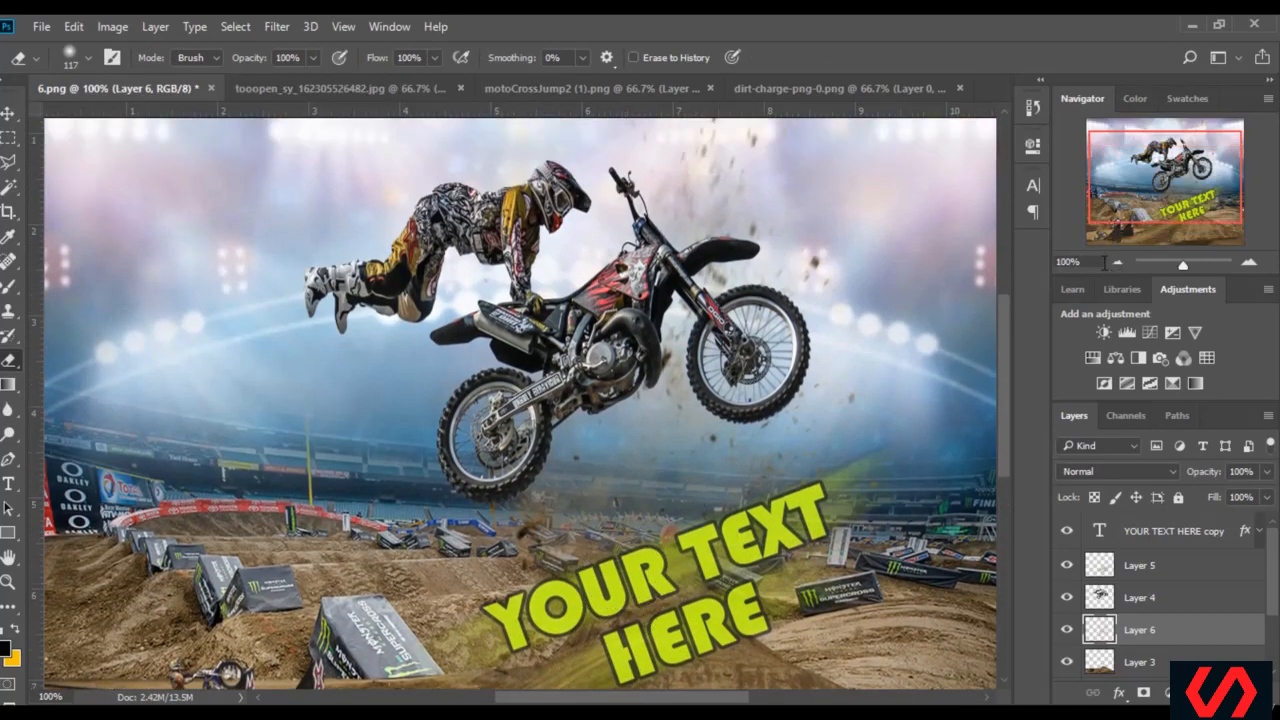
{"action": "left_click_drag", "start_coordinate": [1105, 262], "coordinate": [850, 286]}
{"action": "type", "text": "50"}
{"action": "key", "text": "Return"}
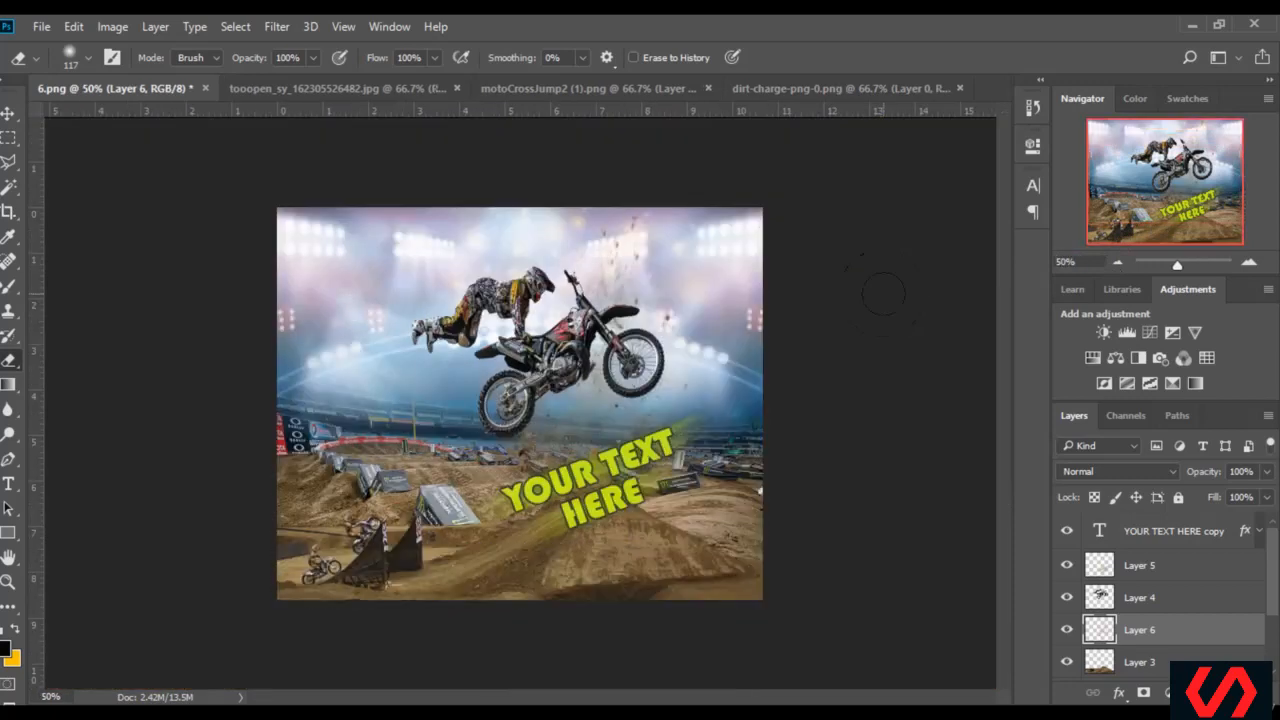